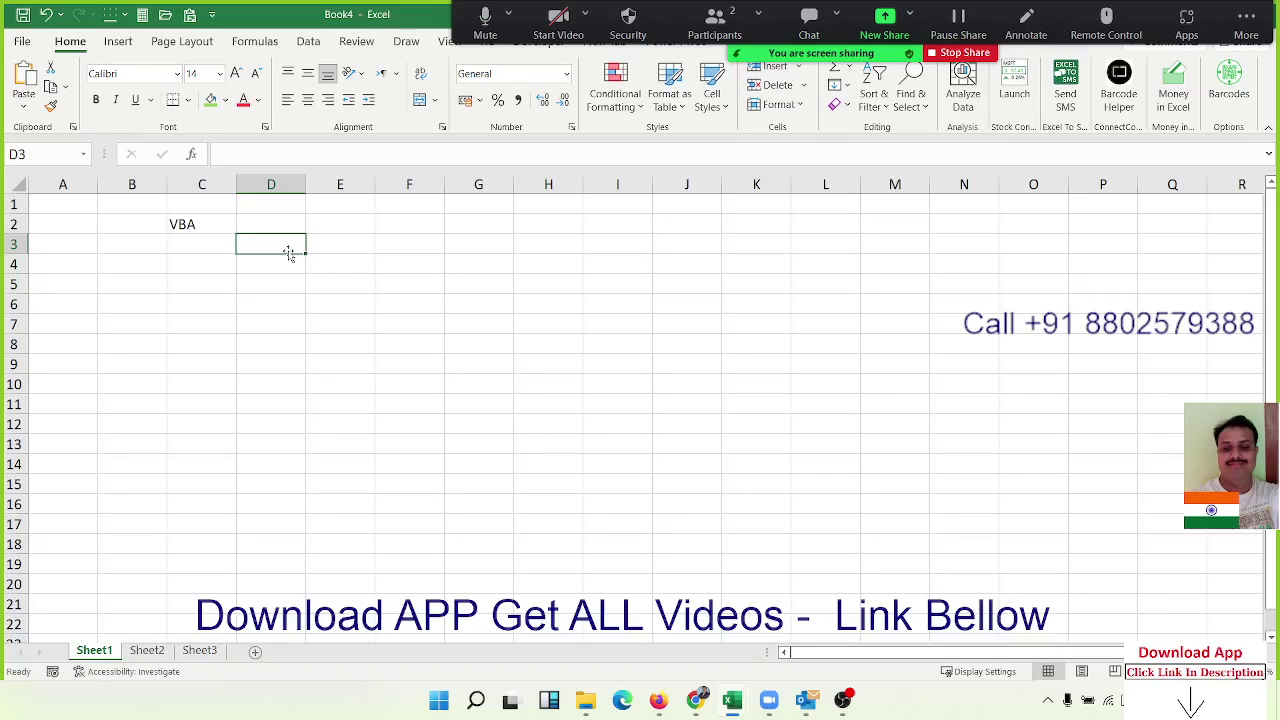
Step: Enter VB6, VBS and N.Net into cells C4, C5 and C6 below VBA
key(Up)
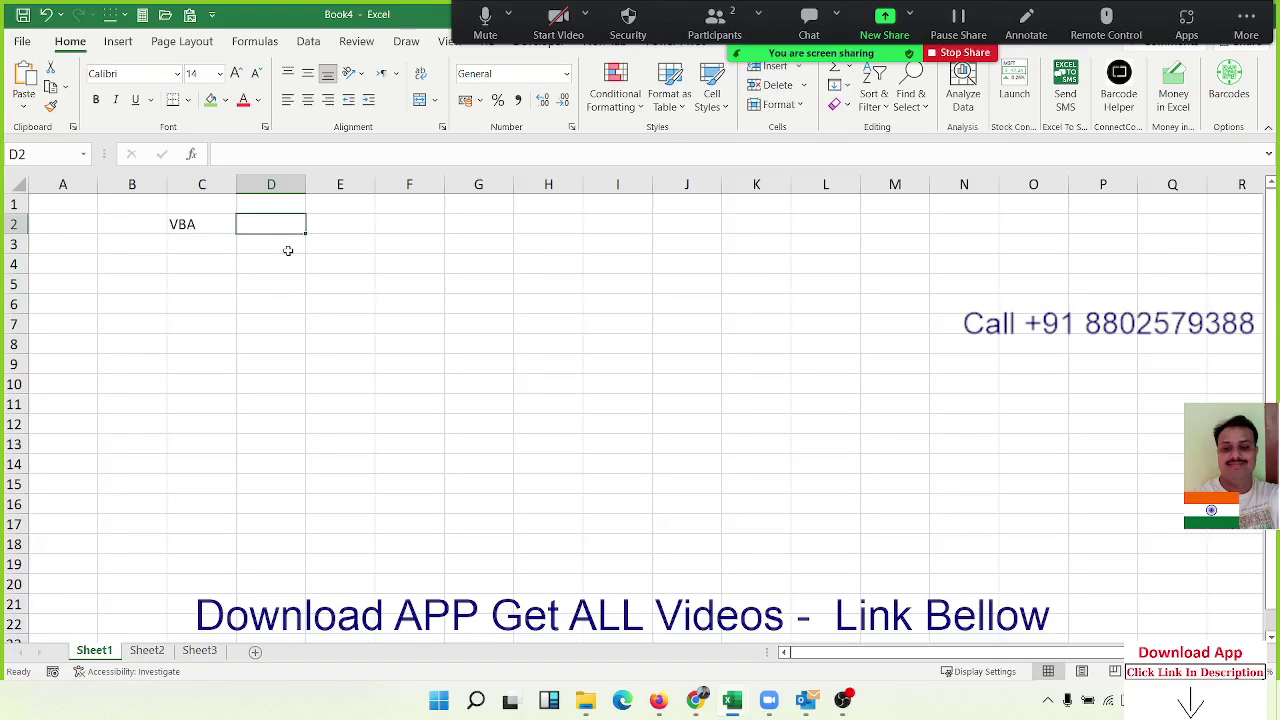
key(Down)
key(Down)
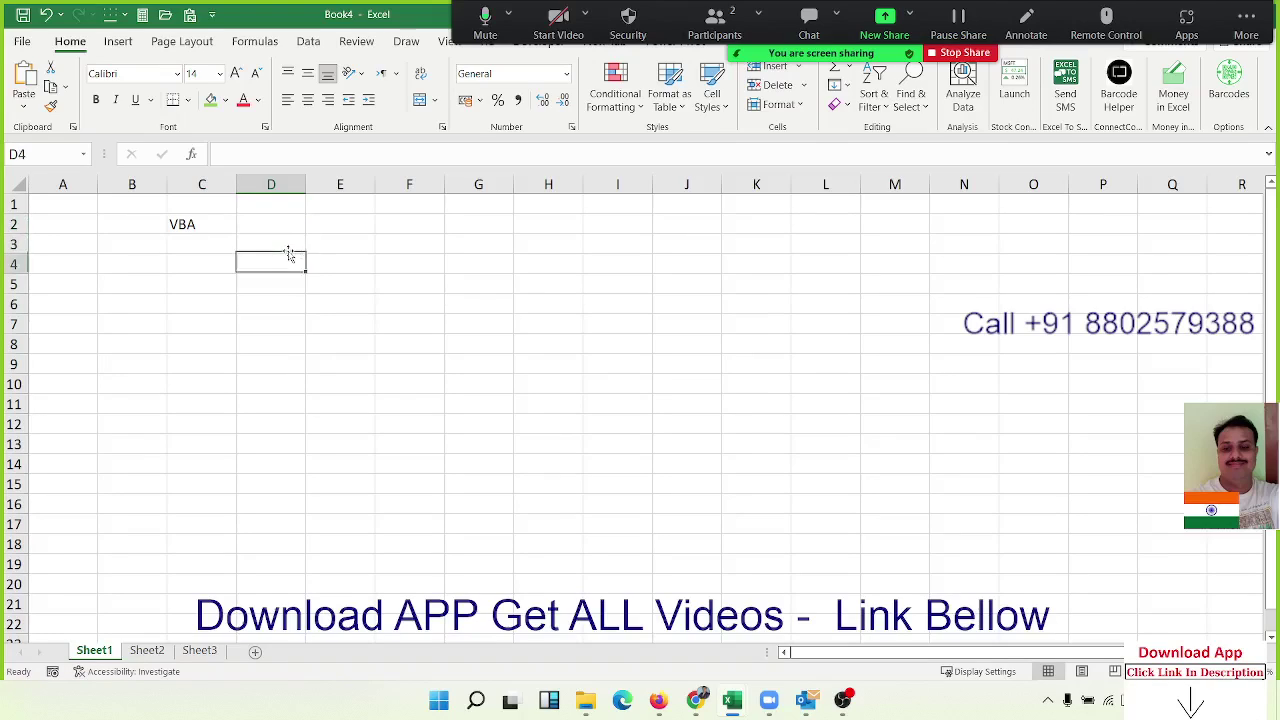
key(Left)
text(V)
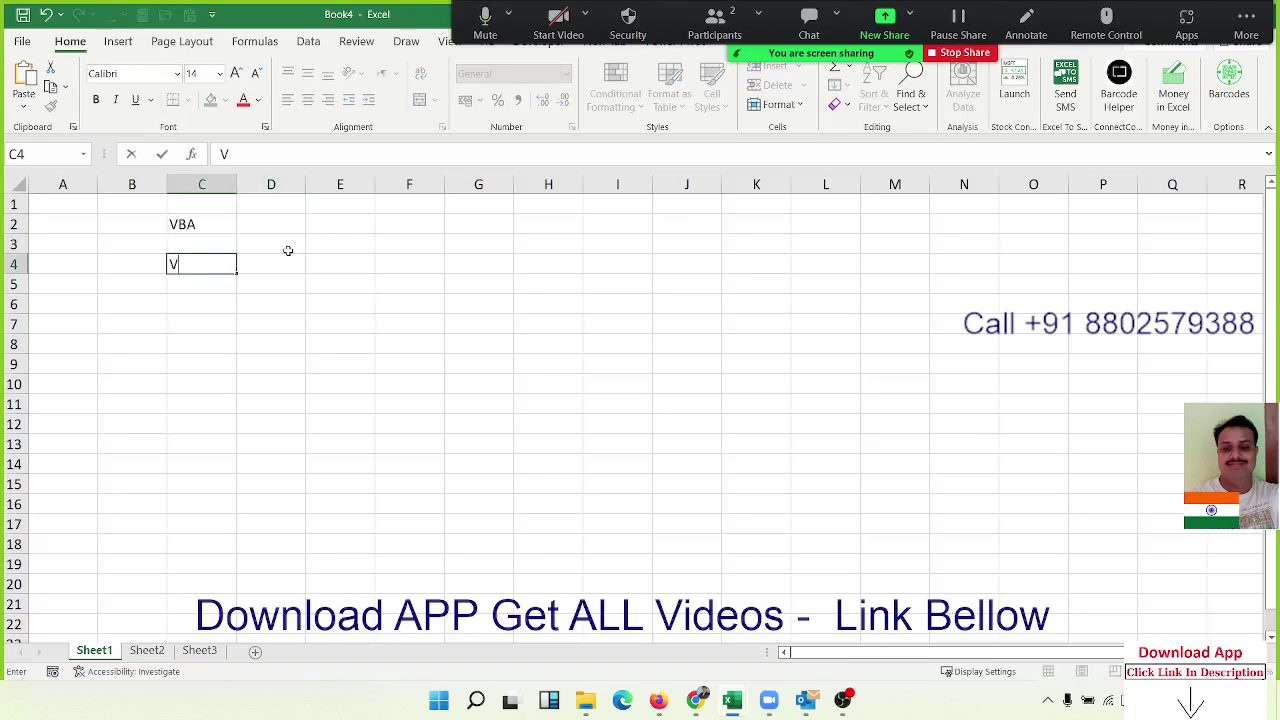
text(B6)
key(Return)
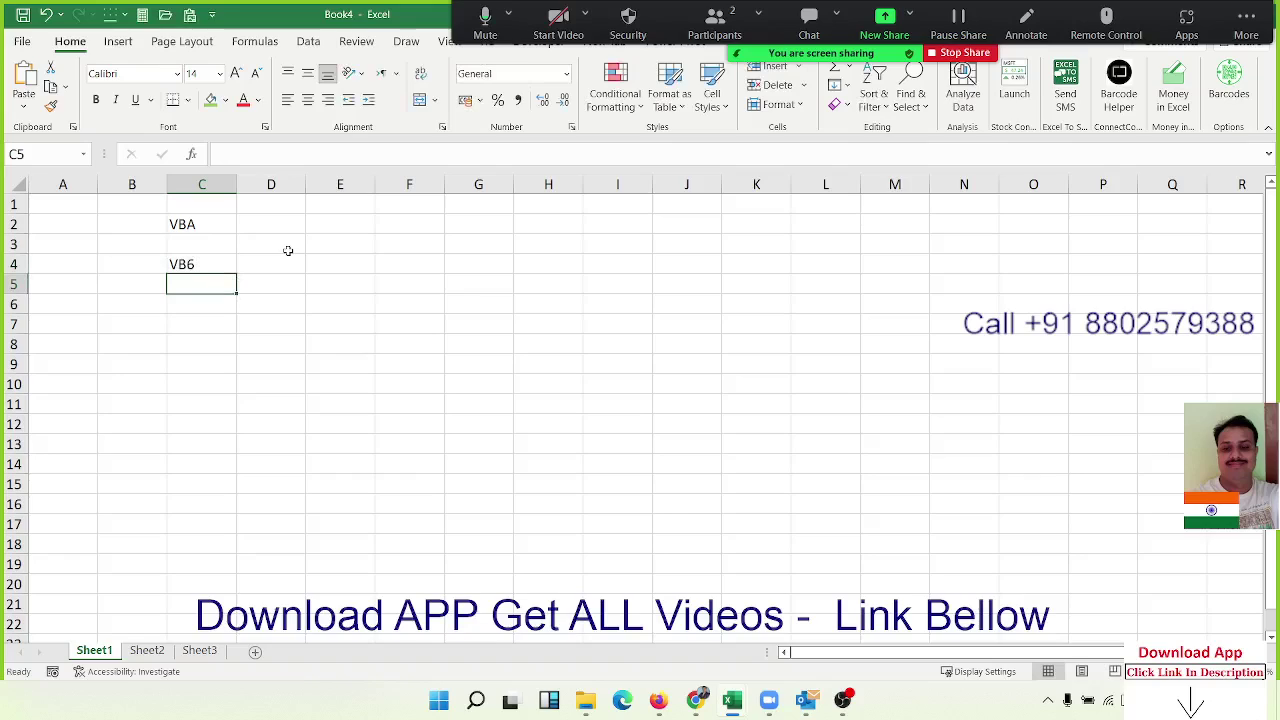
text(VBS)
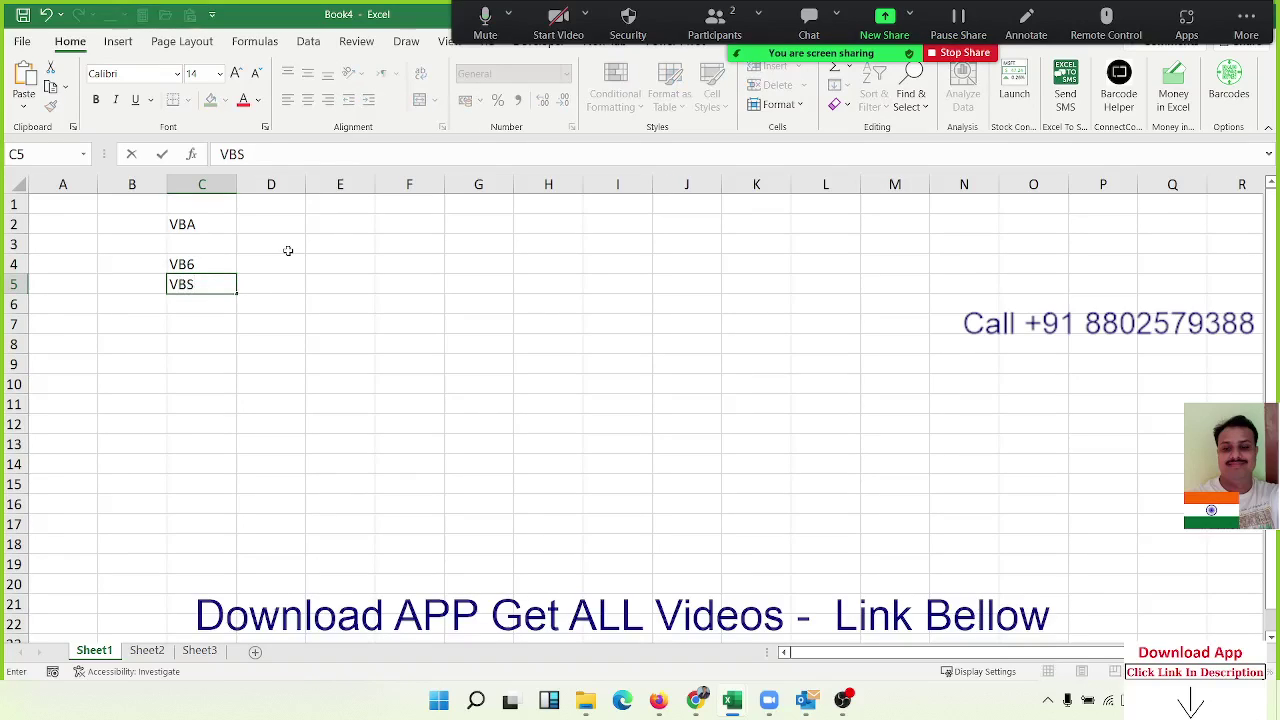
key(Return)
text(N.)
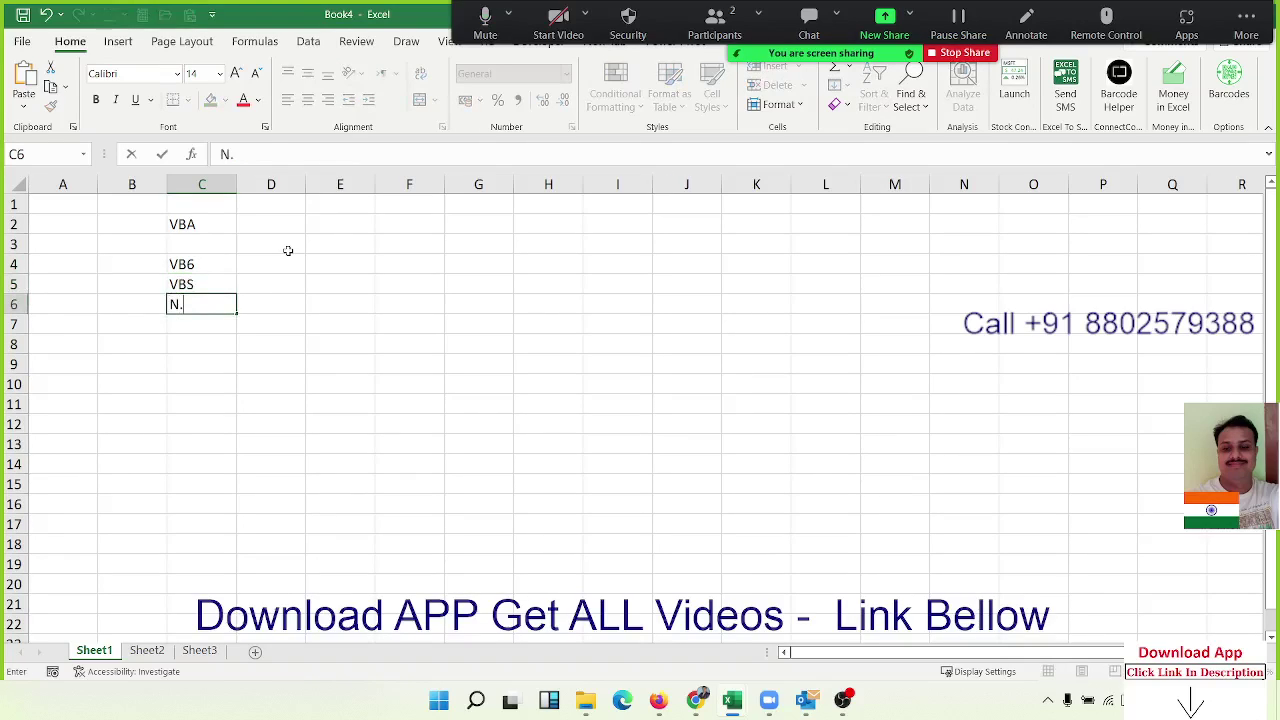
text(Net)
key(Up)
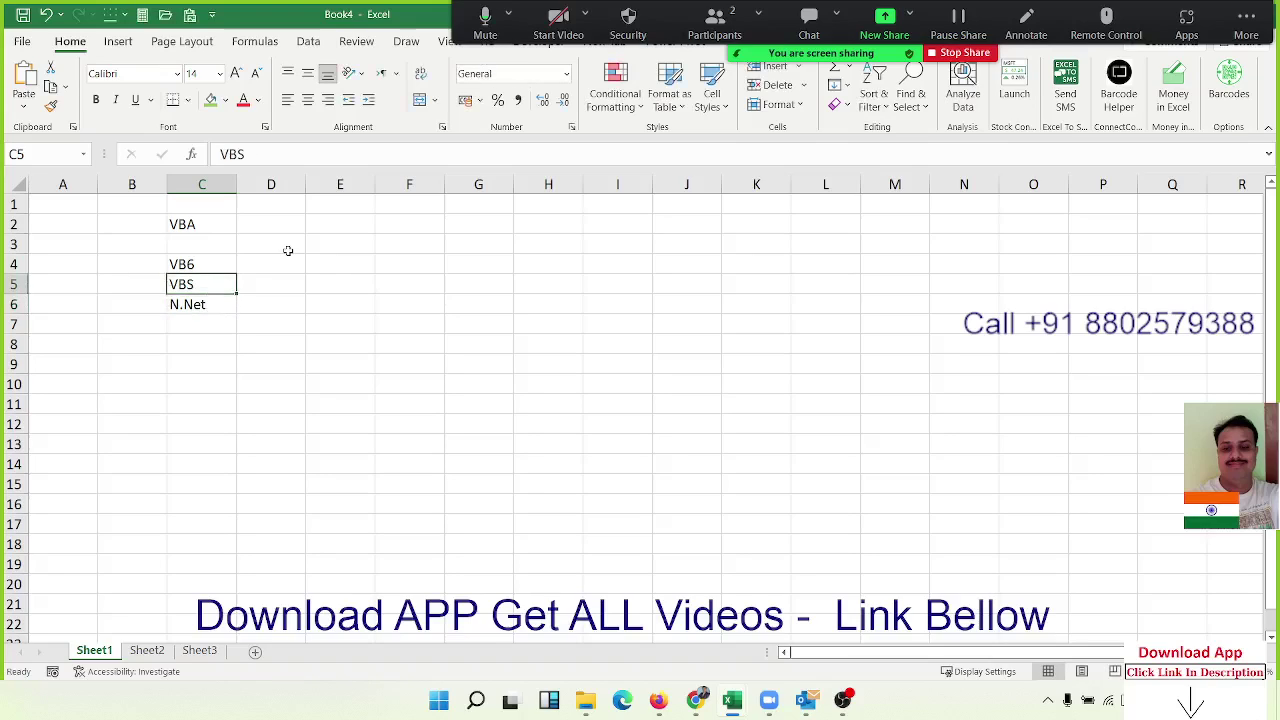
key(Up)
key(Up)
key(Up)
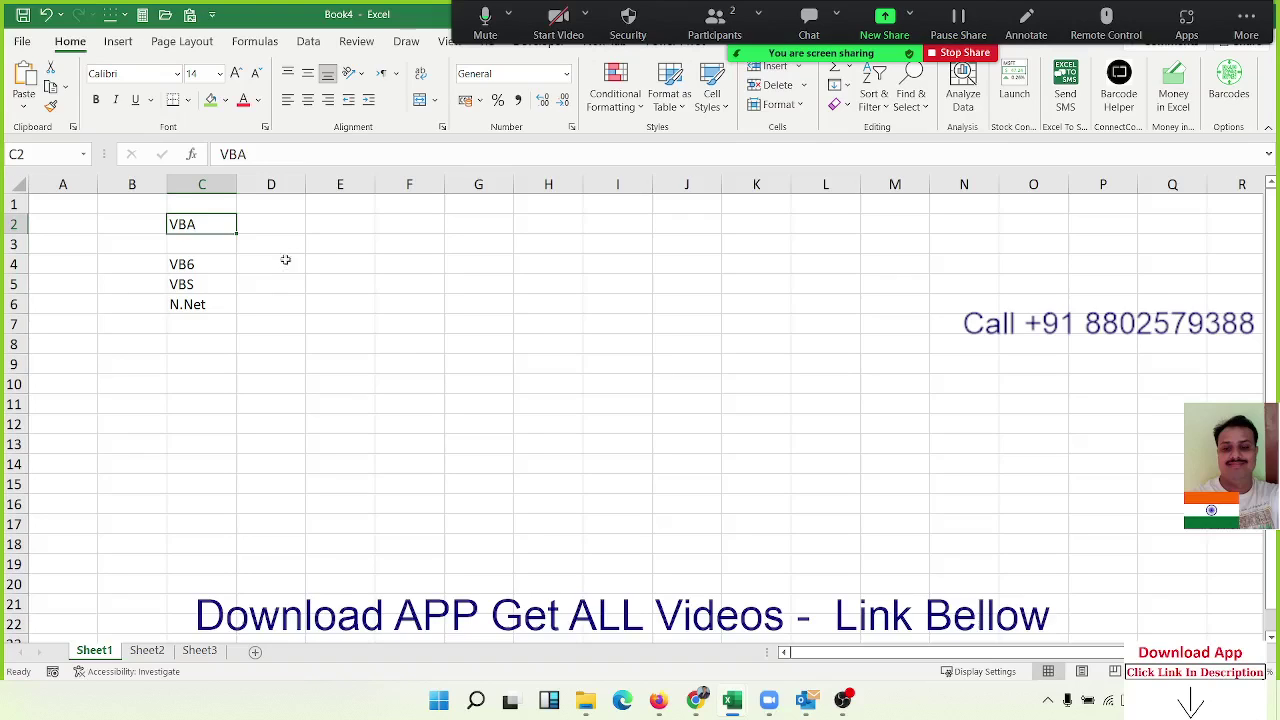
click(283, 242)
click(356, 41)
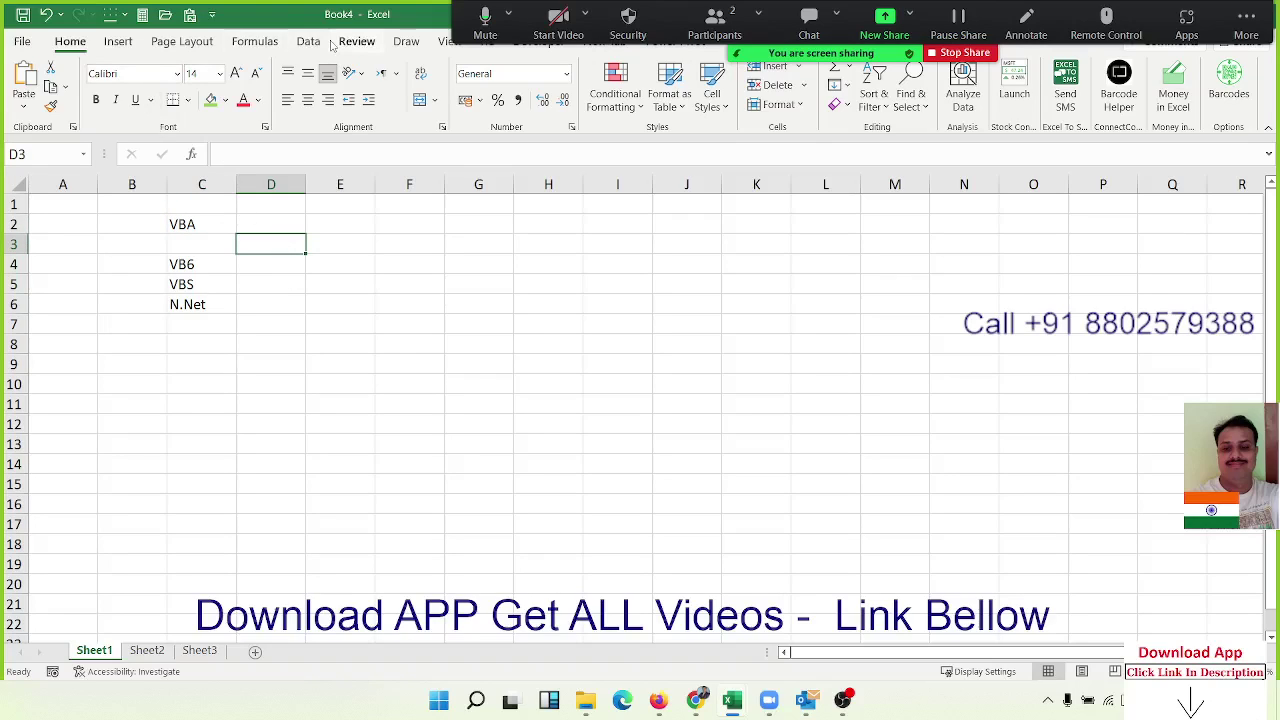
click(309, 41)
click(255, 41)
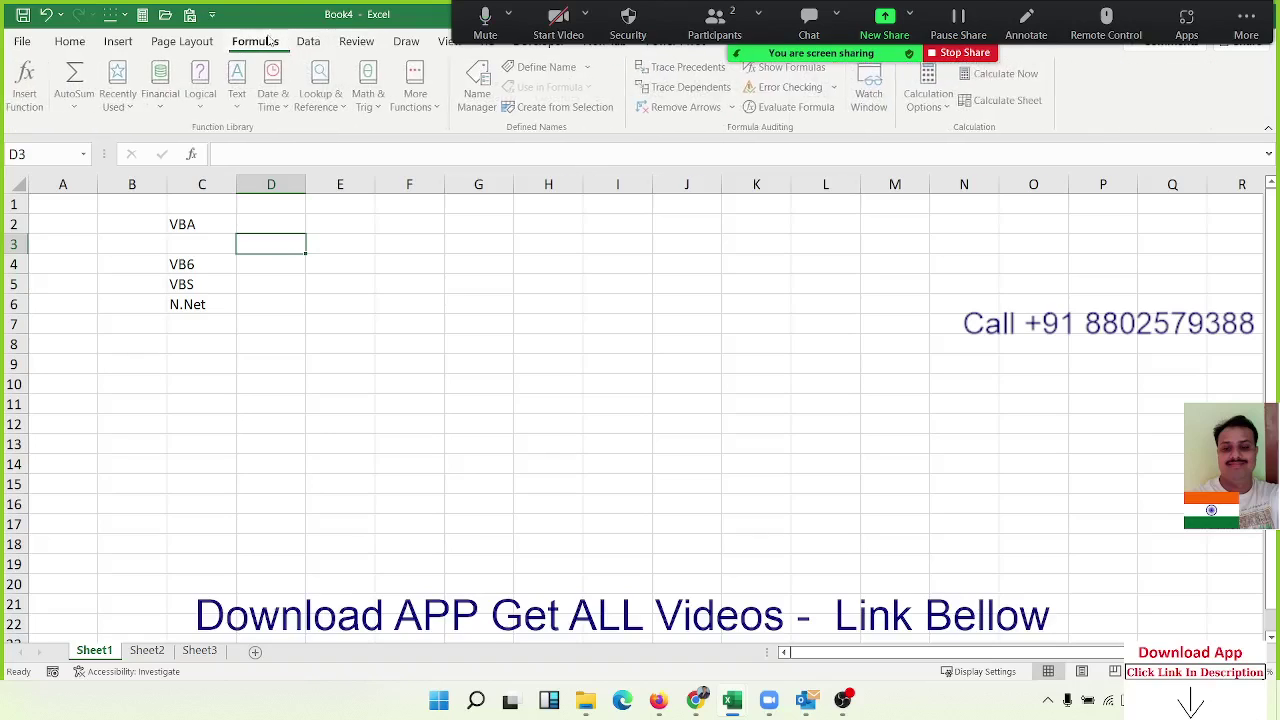
click(182, 41)
click(118, 41)
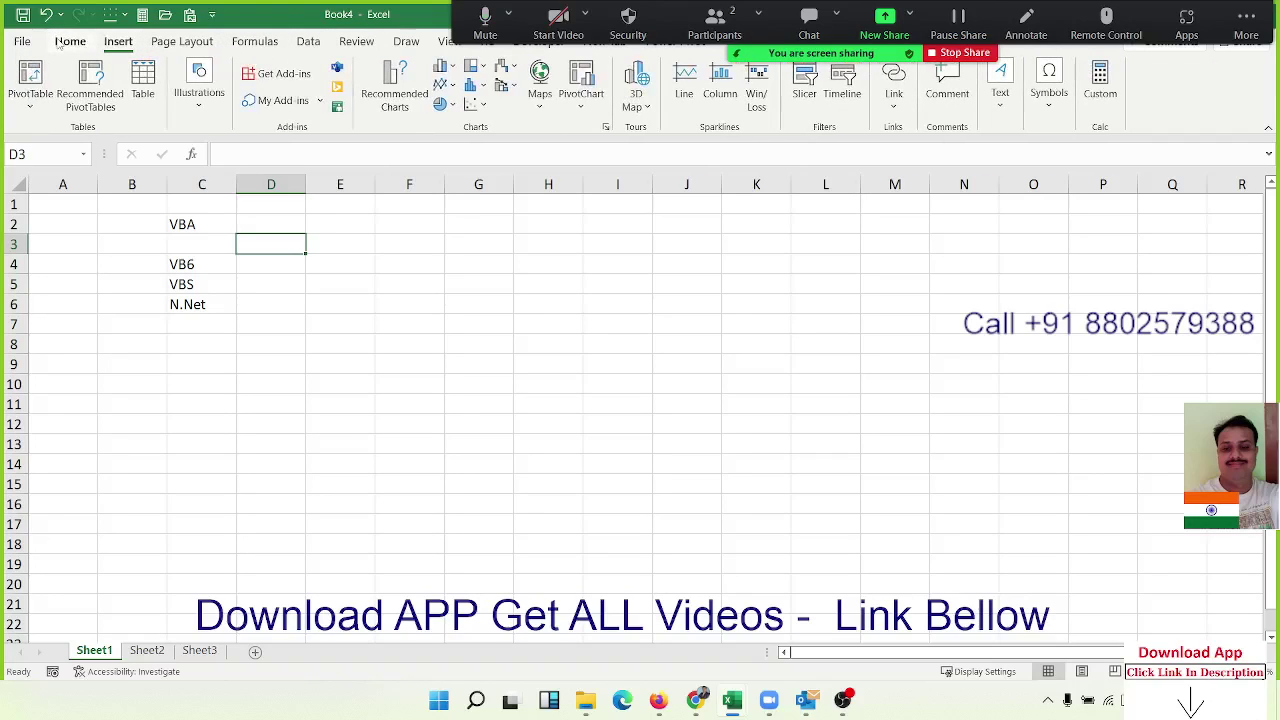
click(69, 41)
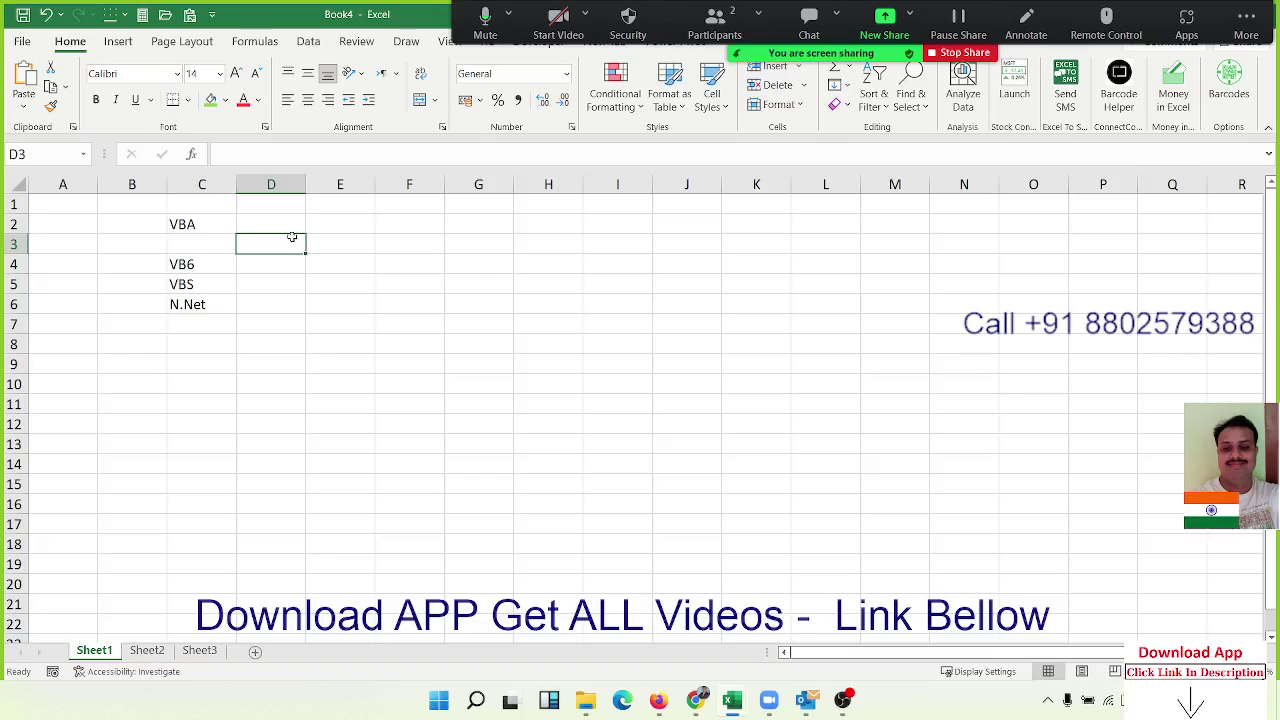
click(260, 297)
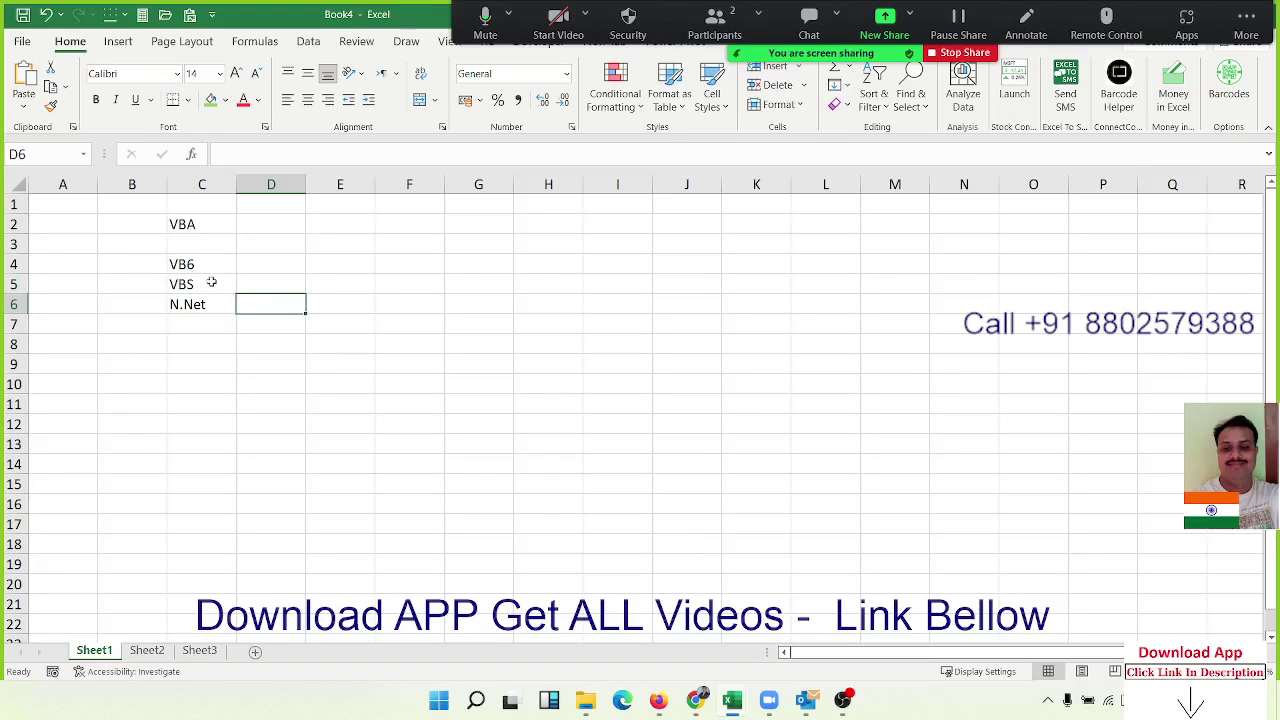
click(208, 228)
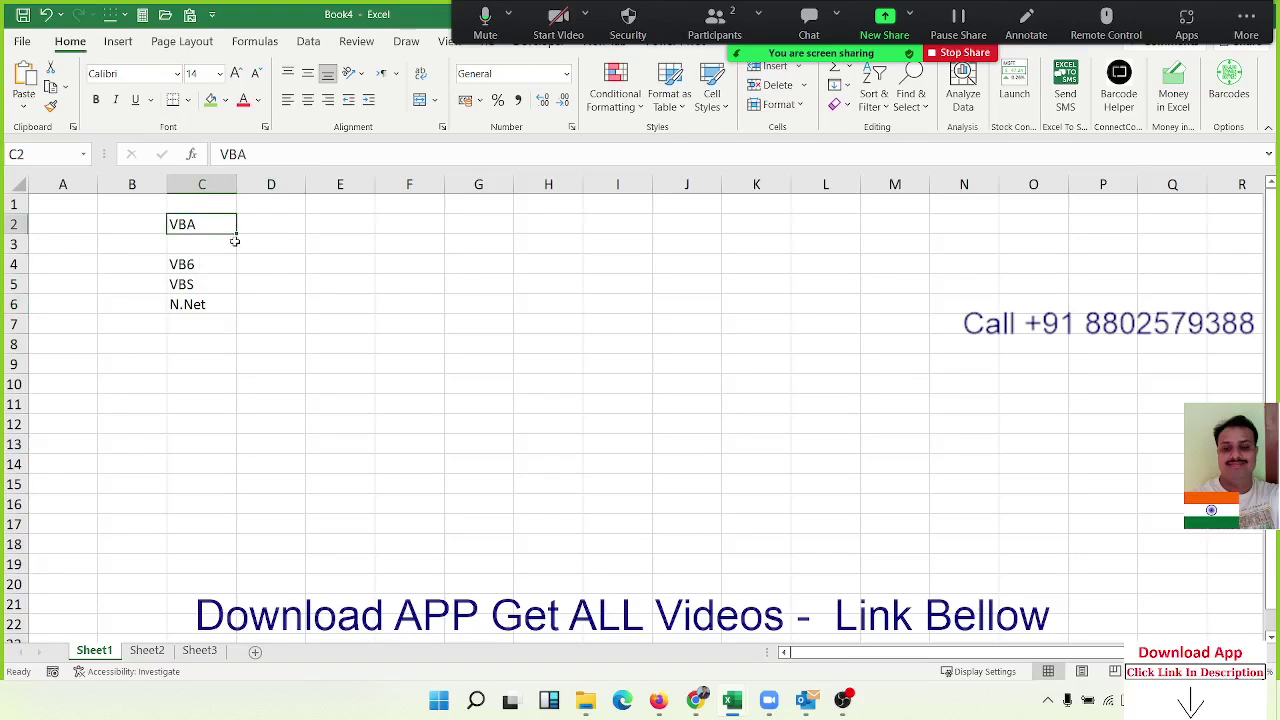
click(241, 243)
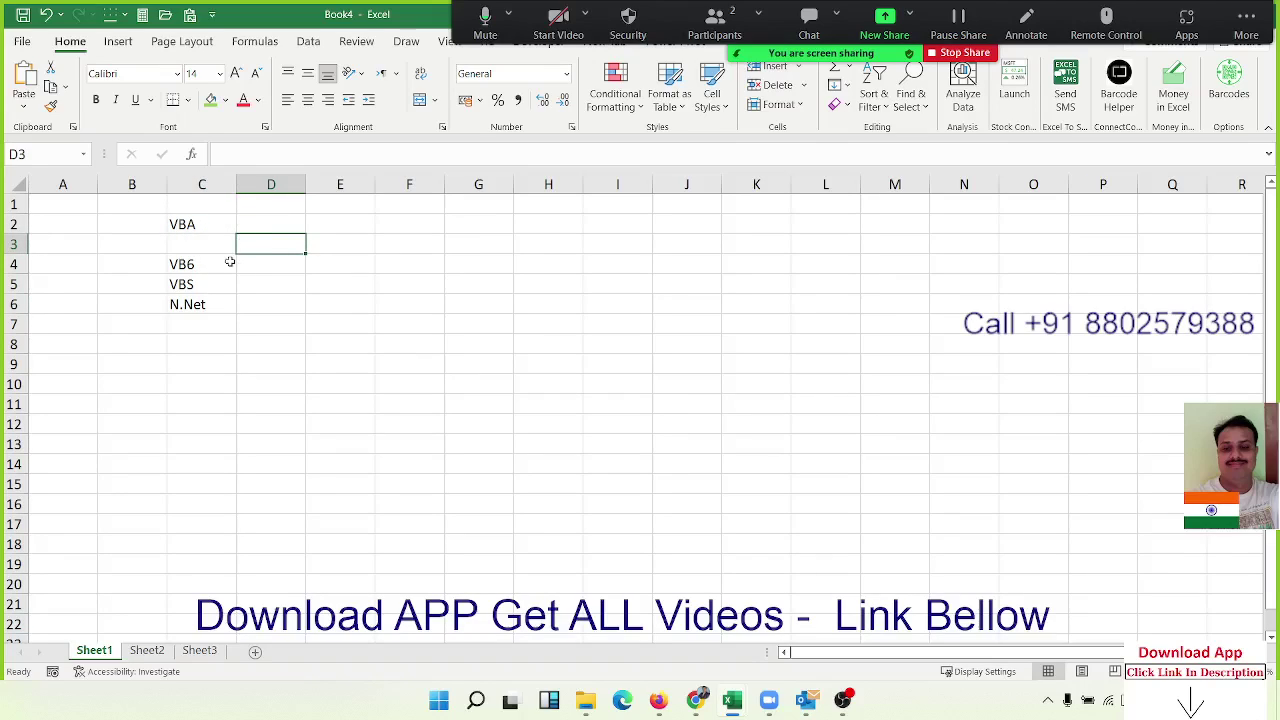
Step: Enter Macros in cell E3, then bring up the File page of recent workbooks
click(326, 242)
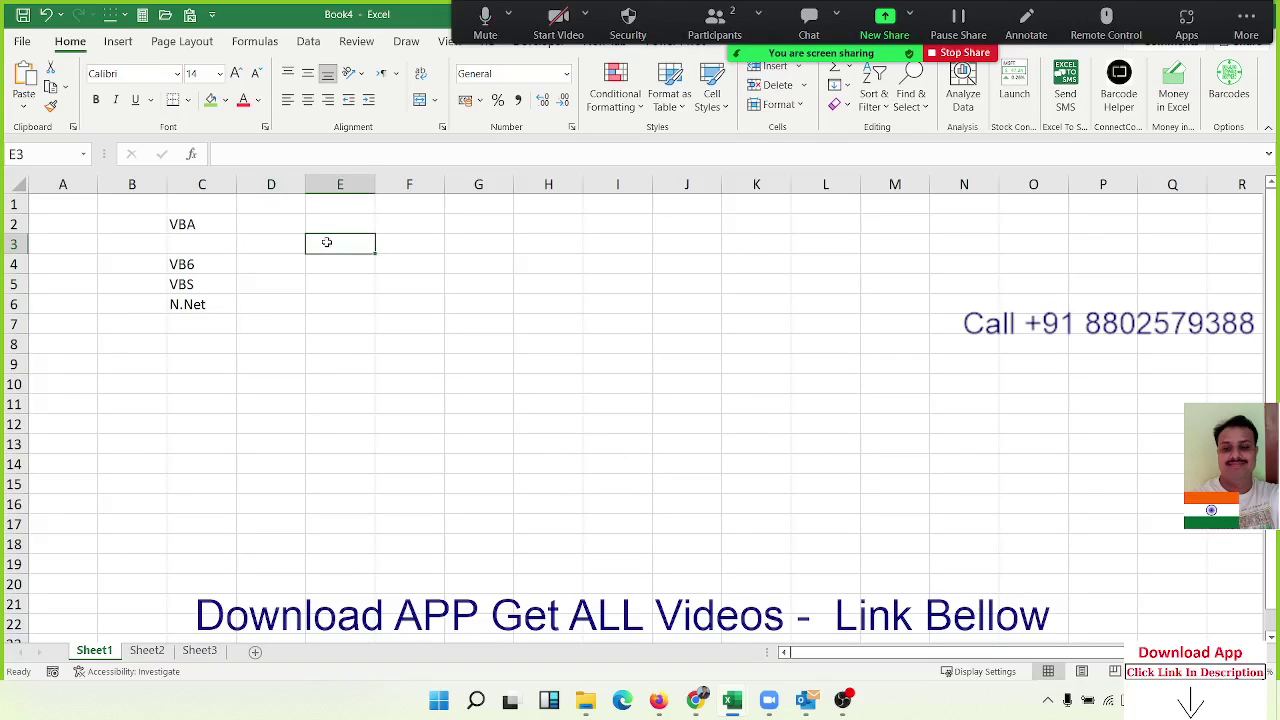
text(MAcros)
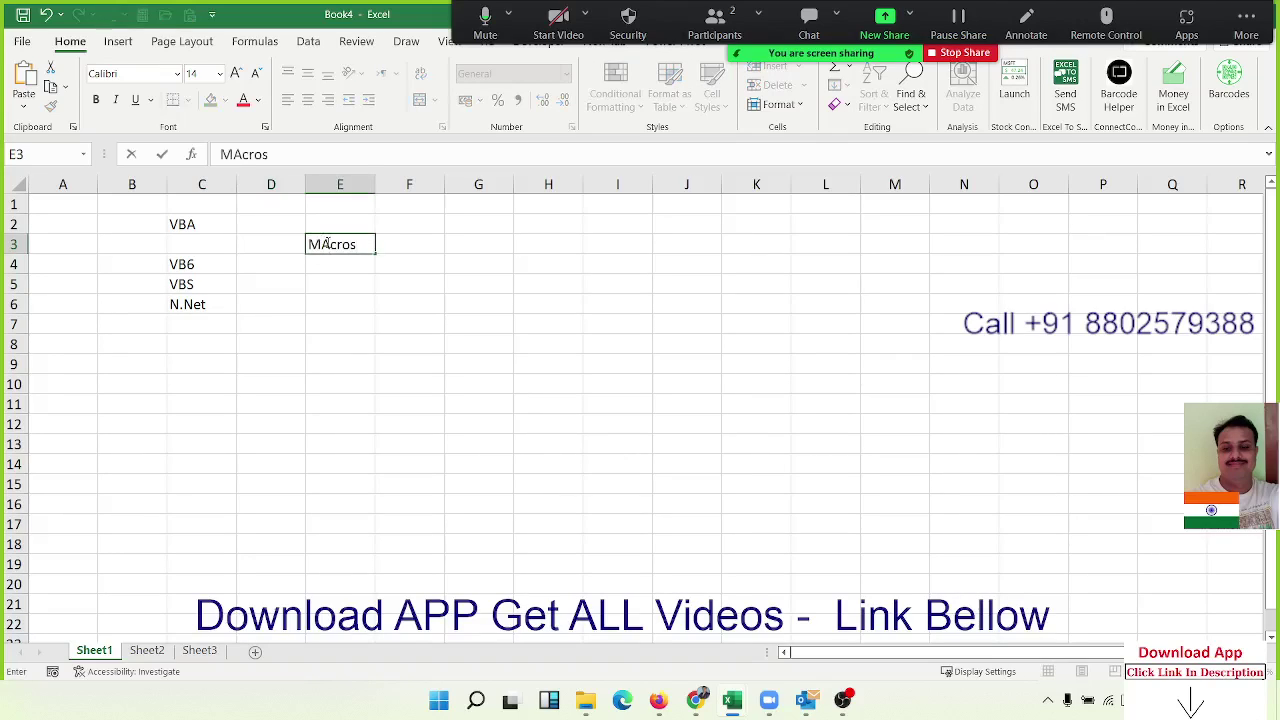
key(Return)
key(Down)
key(Down)
key(Down)
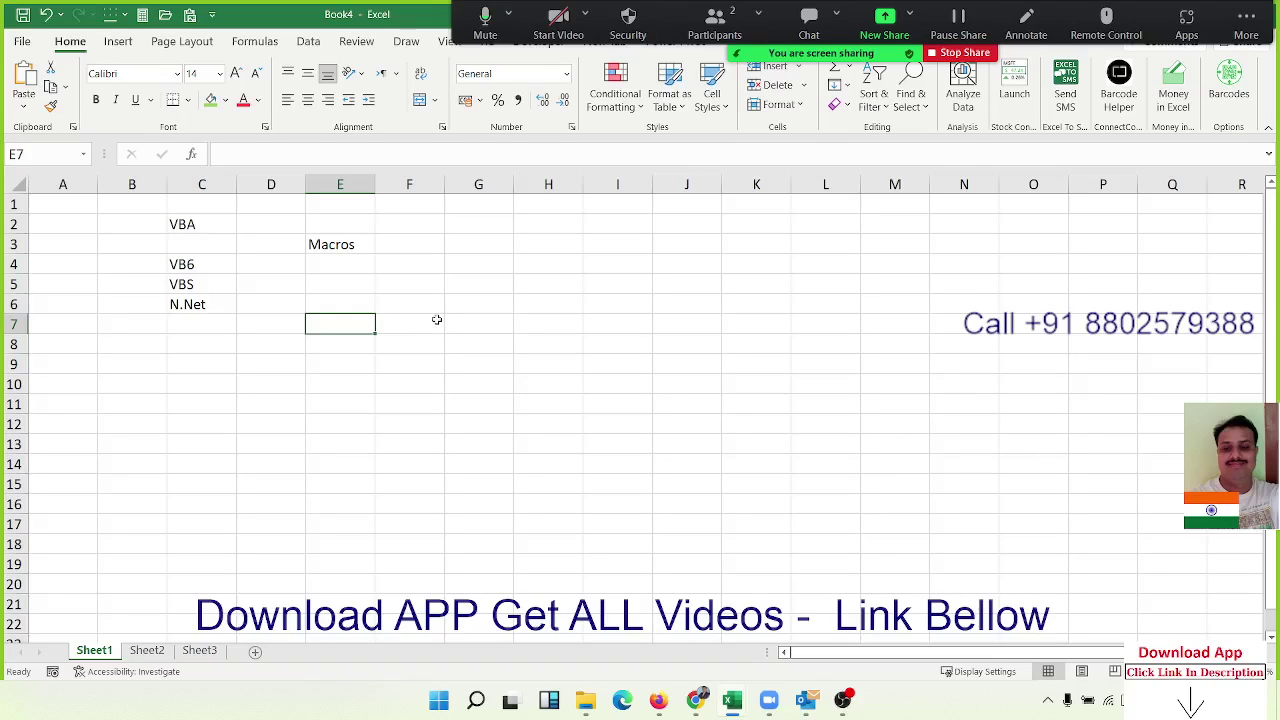
click(469, 264)
click(22, 41)
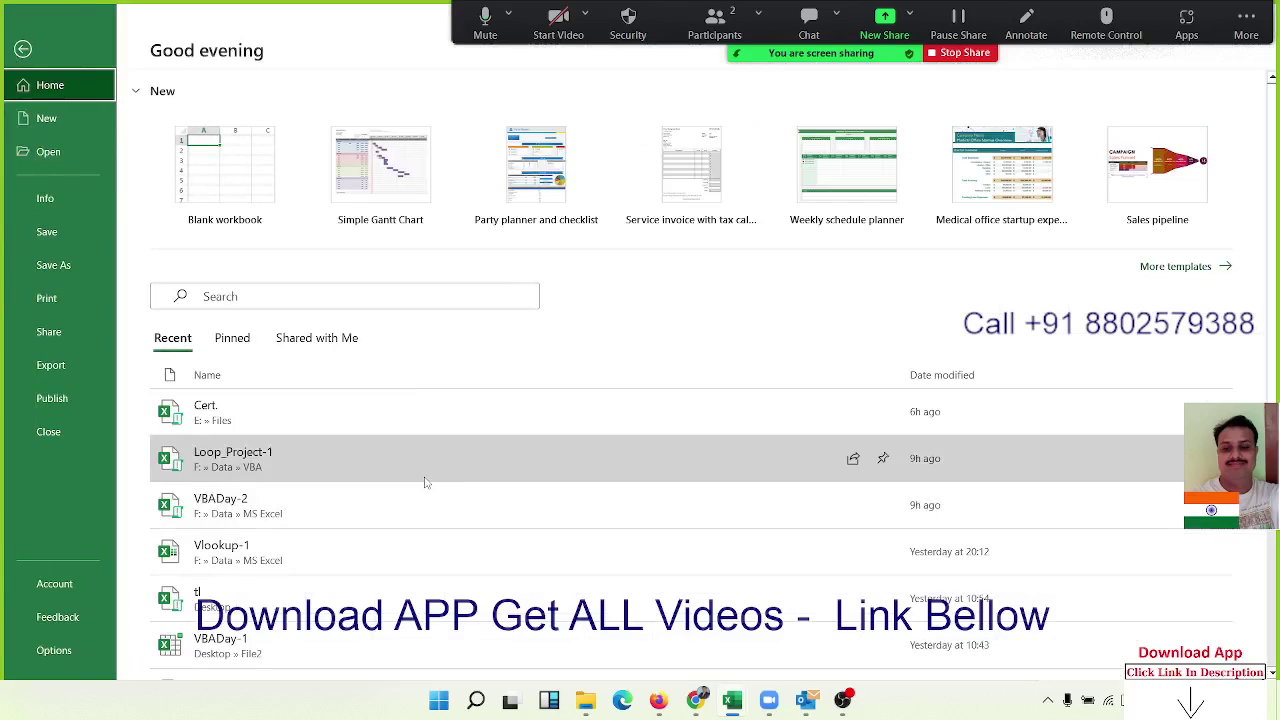
Step: Open Loop_Project-1 from Recent and look through sheets DT to DT (8)
click(424, 480)
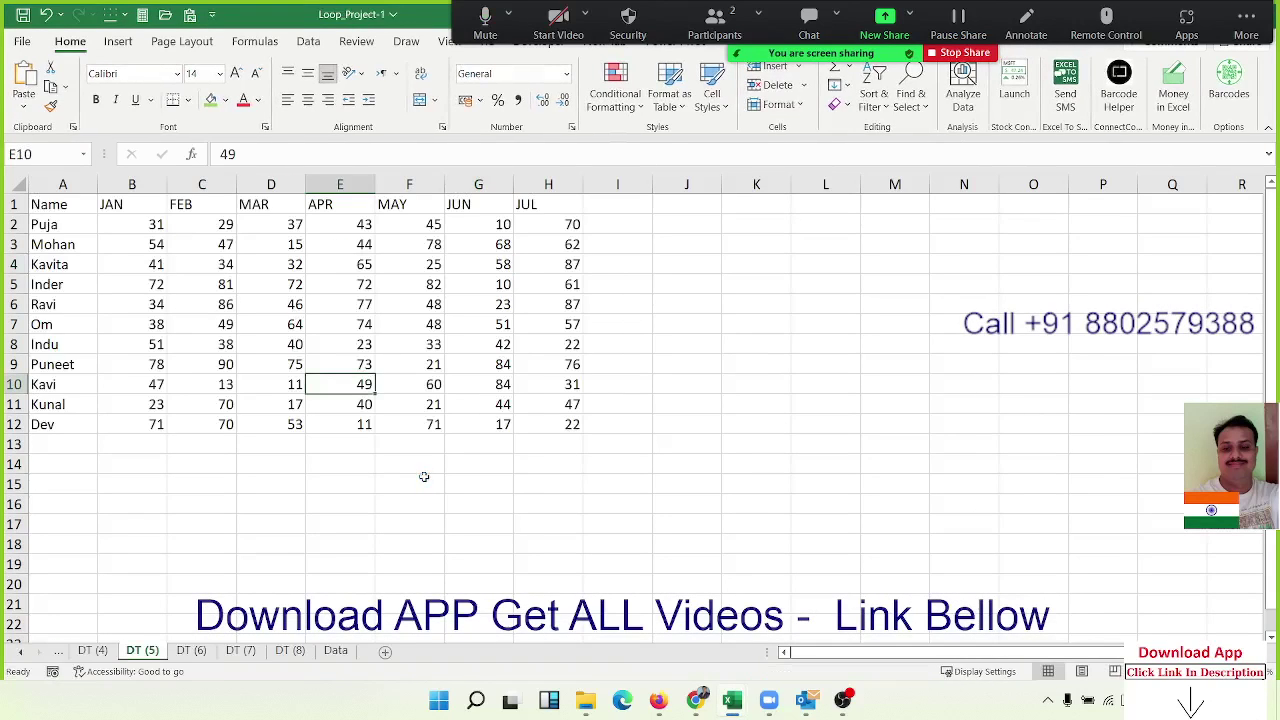
click(19, 651)
click(19, 651)
click(19, 651)
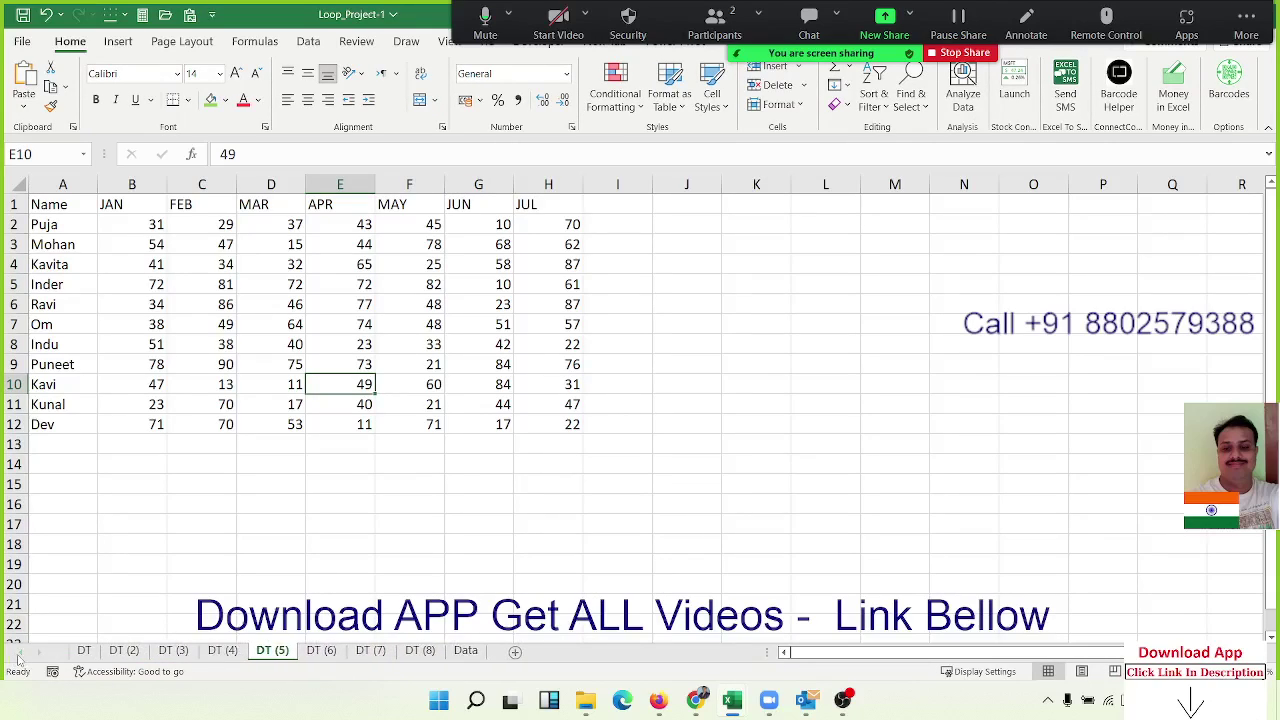
click(80, 651)
click(128, 651)
click(173, 651)
click(222, 651)
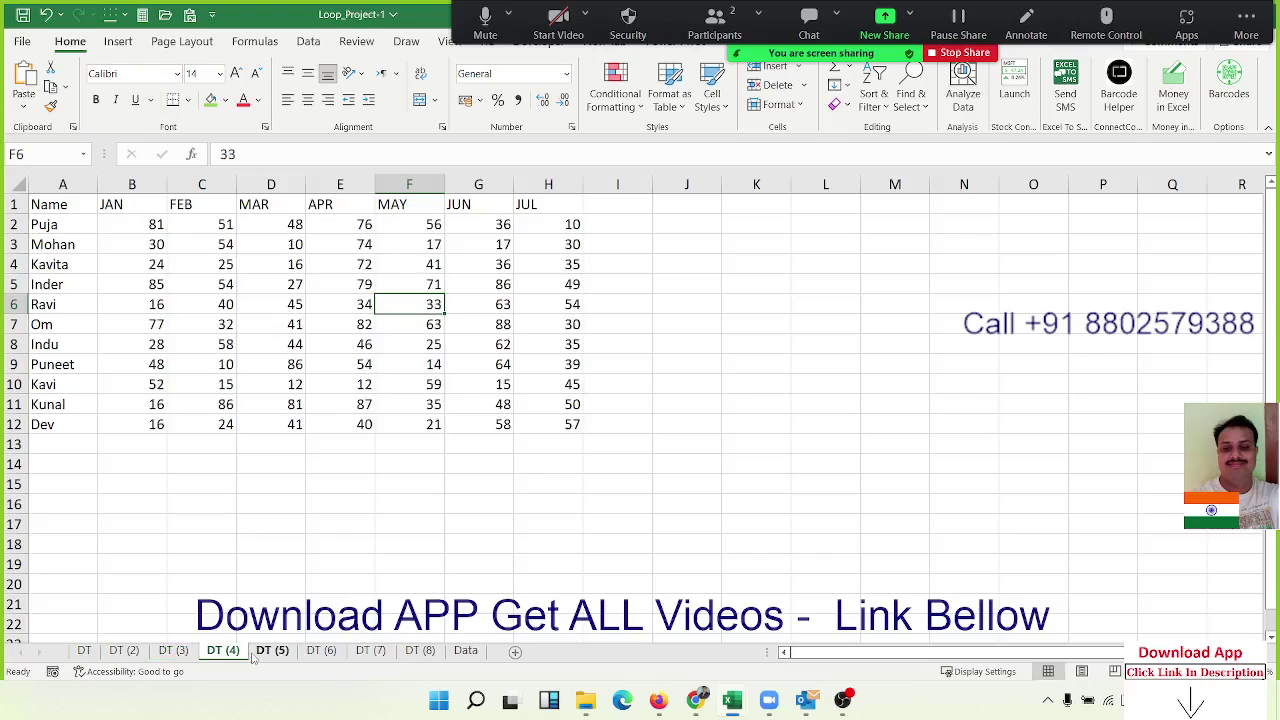
click(271, 651)
click(321, 651)
click(370, 651)
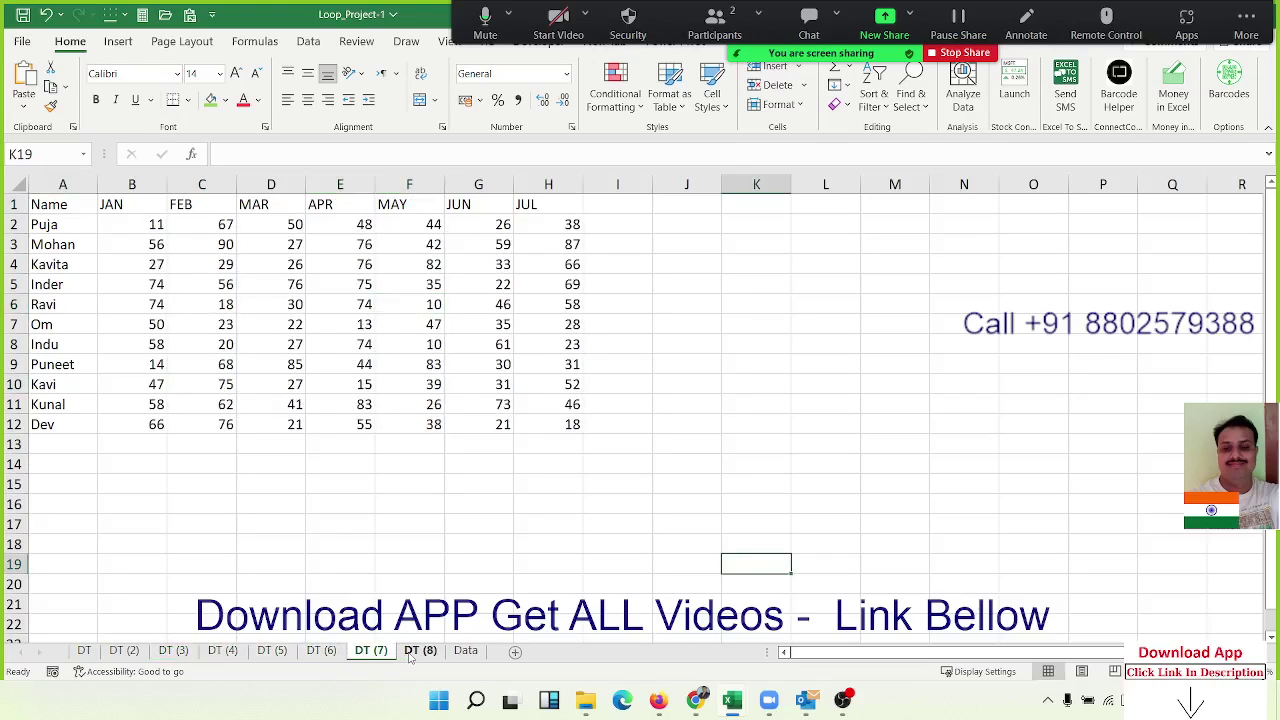
click(420, 651)
Step: Go to the Data sheet and select cell A2 under the Name heading
click(466, 651)
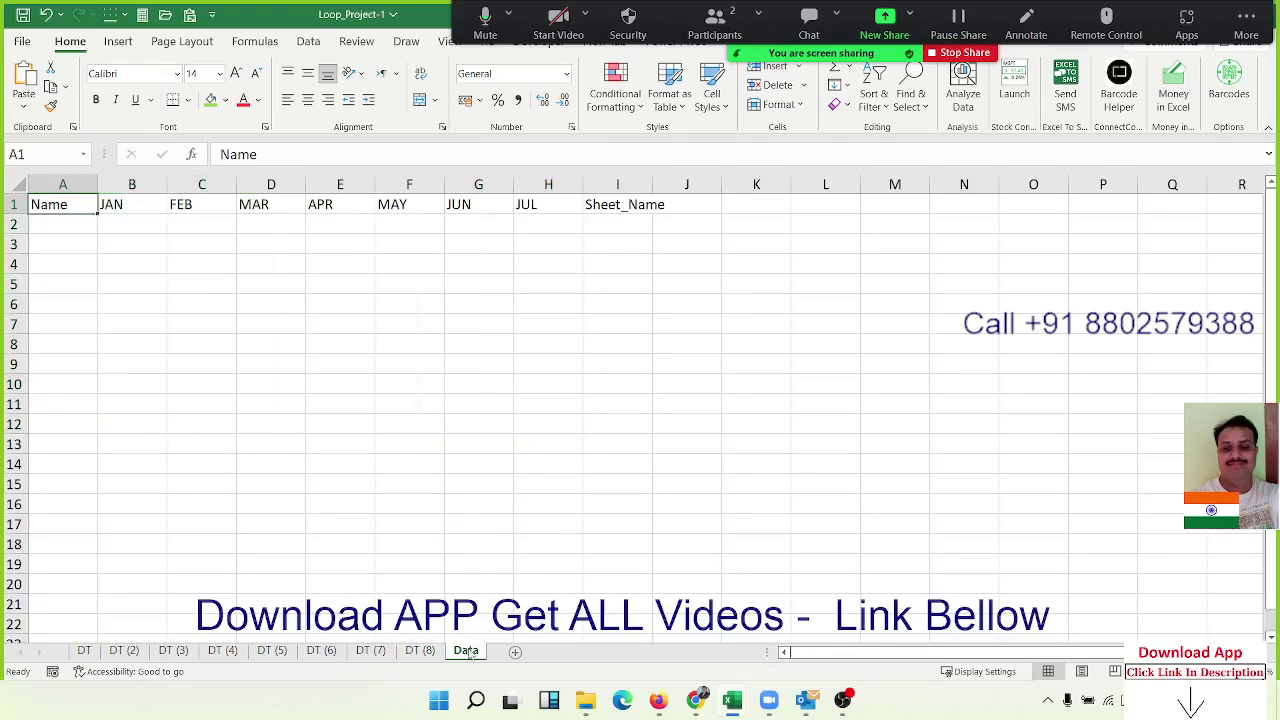
click(286, 367)
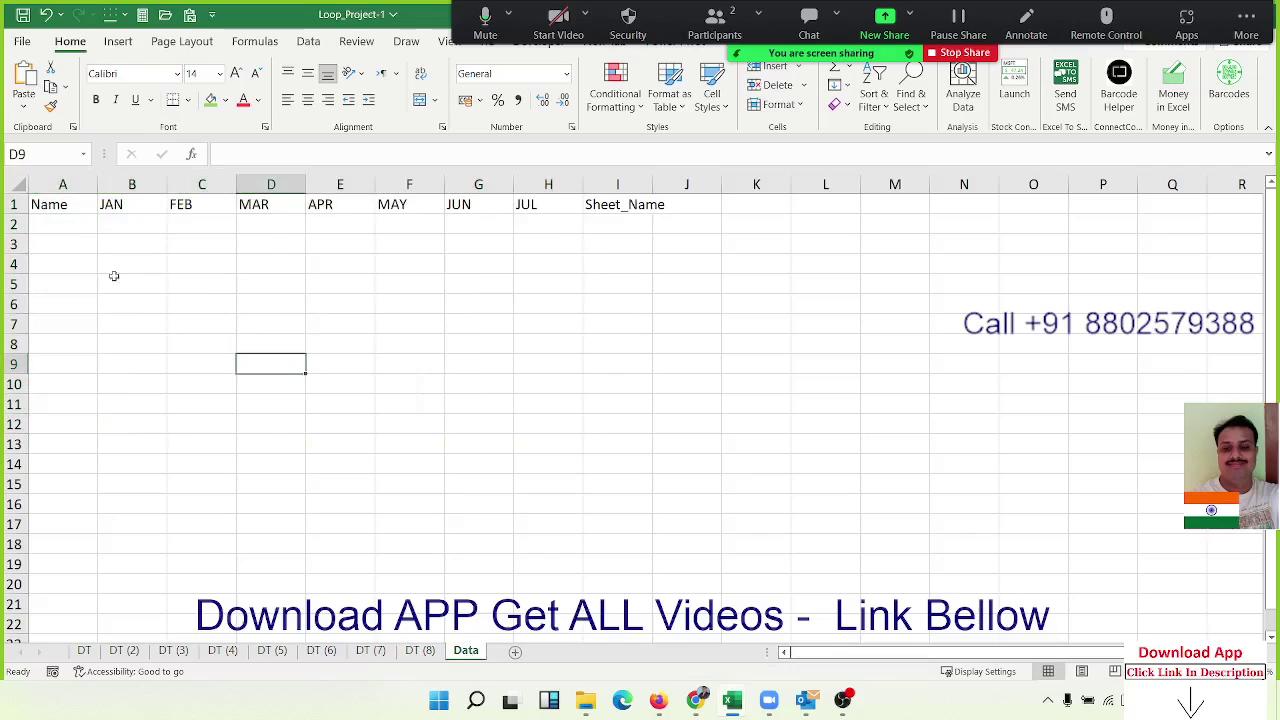
click(70, 229)
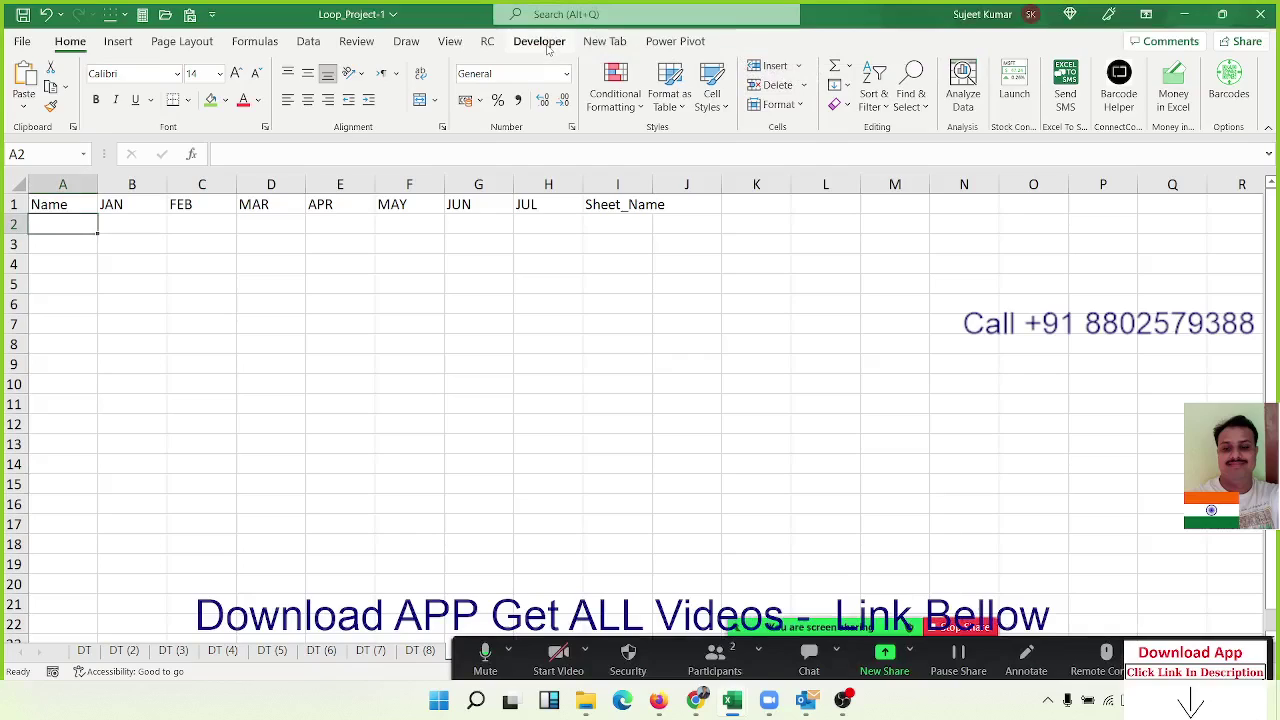
Step: Run the copy_d macro from Developer > Macros to gather the DT sheets' data
click(548, 46)
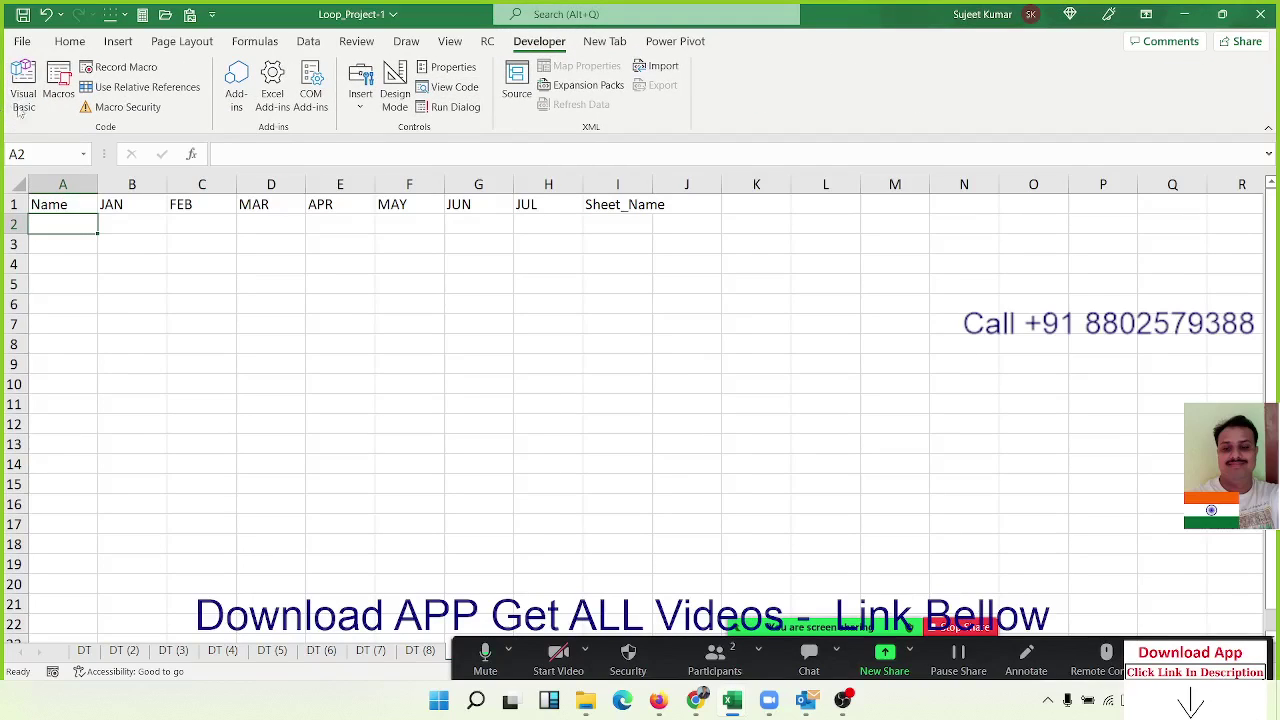
click(59, 110)
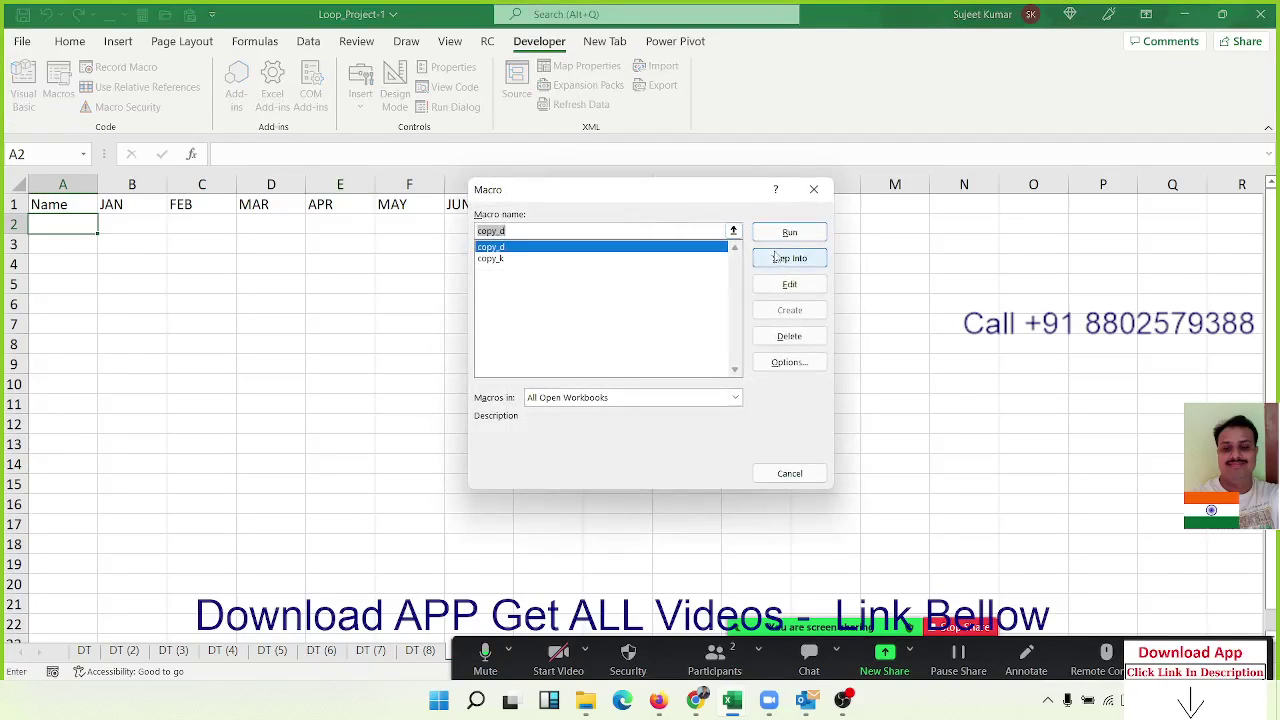
click(779, 233)
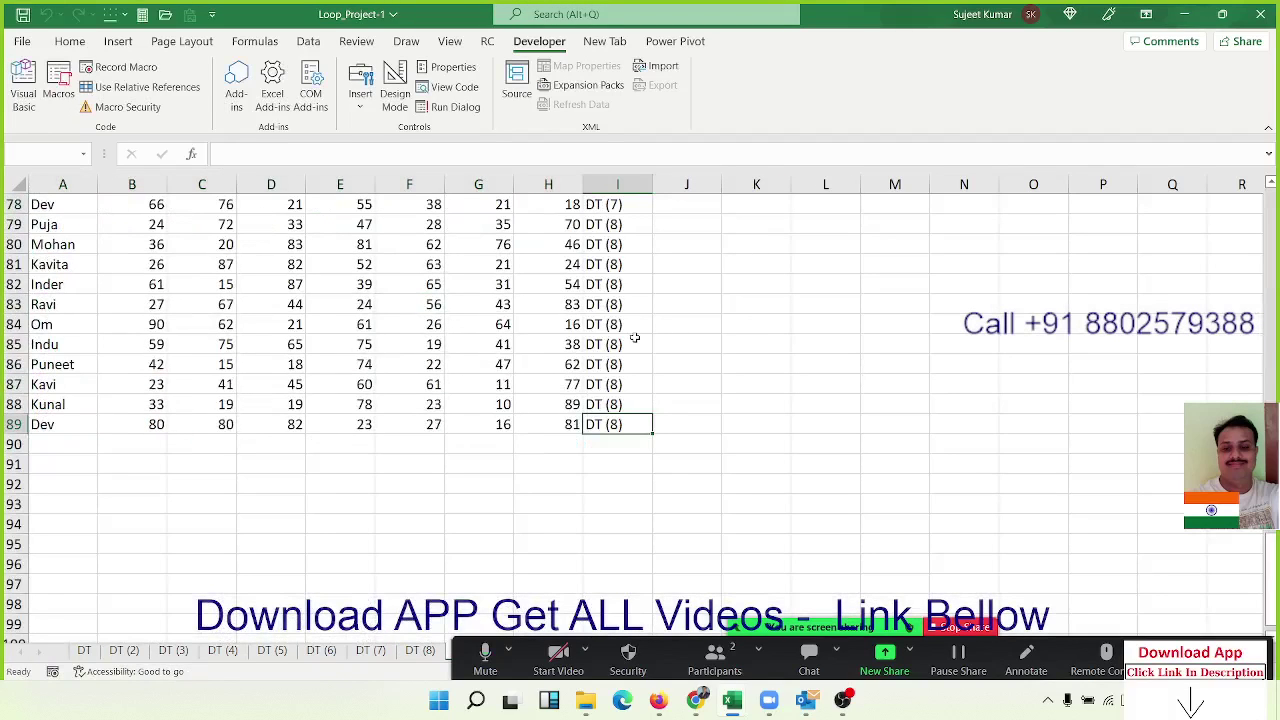
Step: Review the combined rows, selecting the Sheet_Name labels in I2:I12
scroll(634, 338, up, 20)
scroll(634, 338, down, 13)
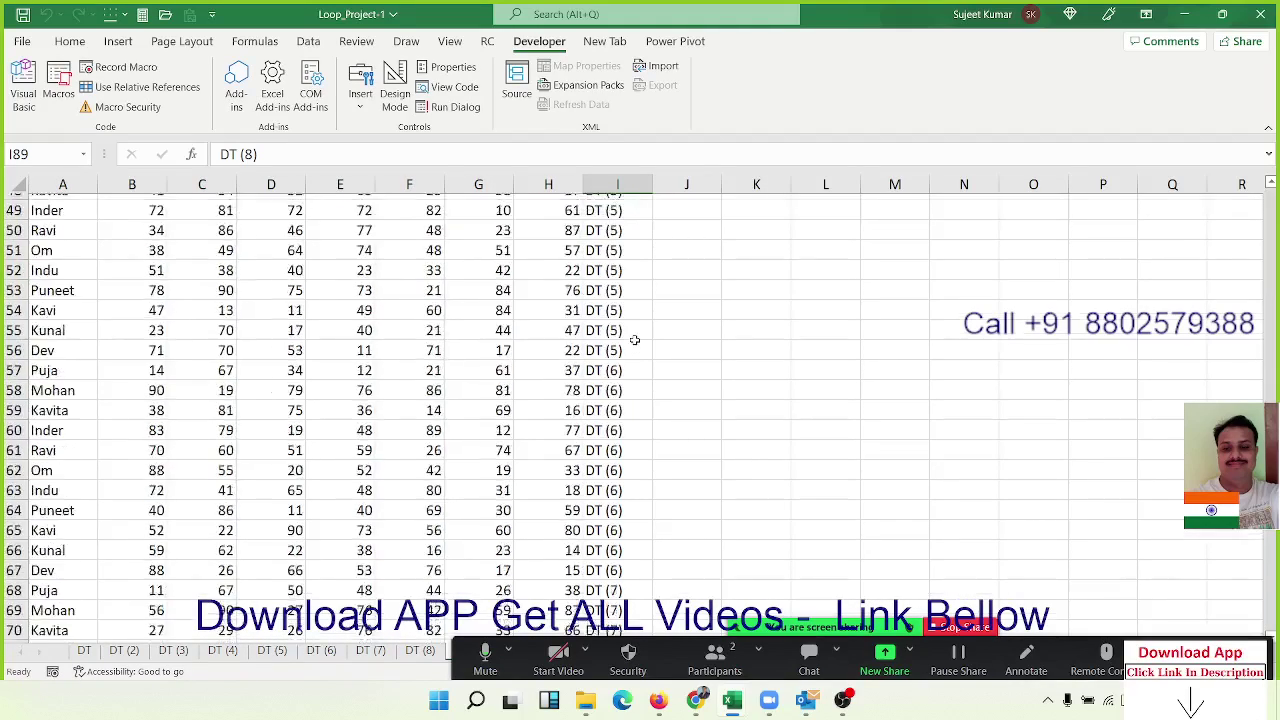
scroll(634, 338, down, 5)
scroll(634, 338, down, 18)
scroll(634, 340, up, 7)
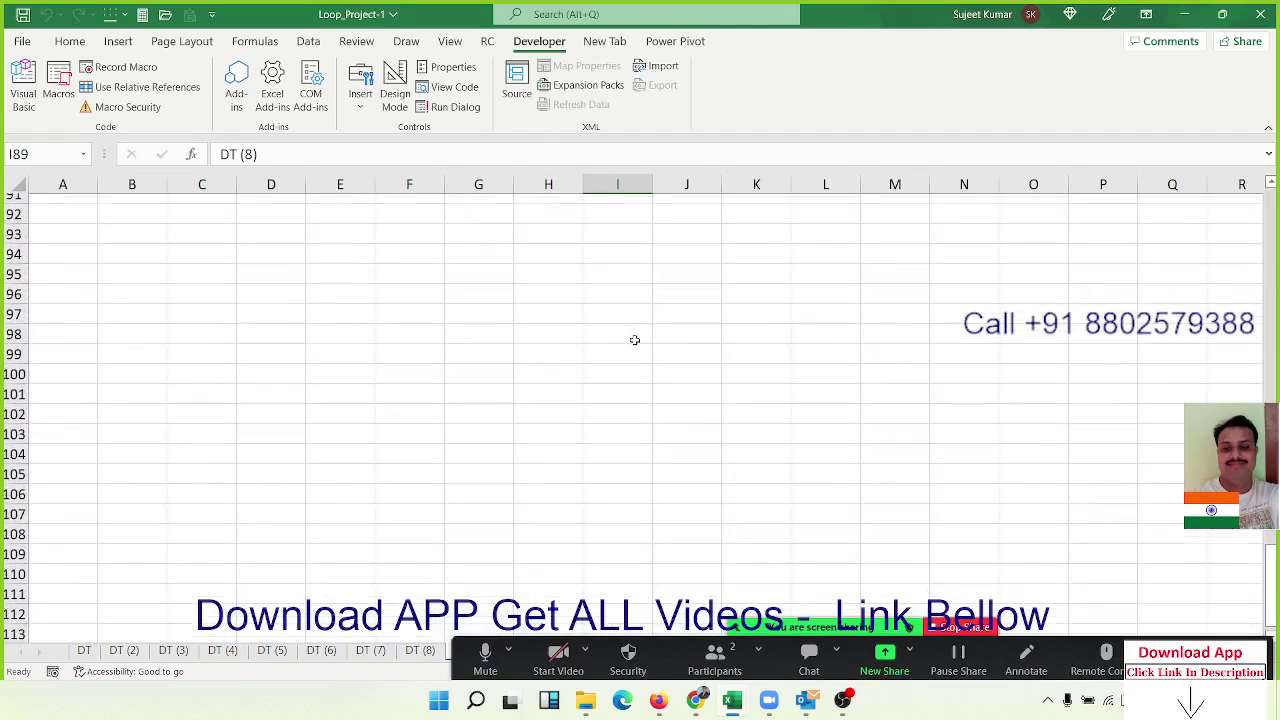
scroll(634, 340, up, 10)
scroll(634, 340, up, 7)
scroll(634, 341, up, 2)
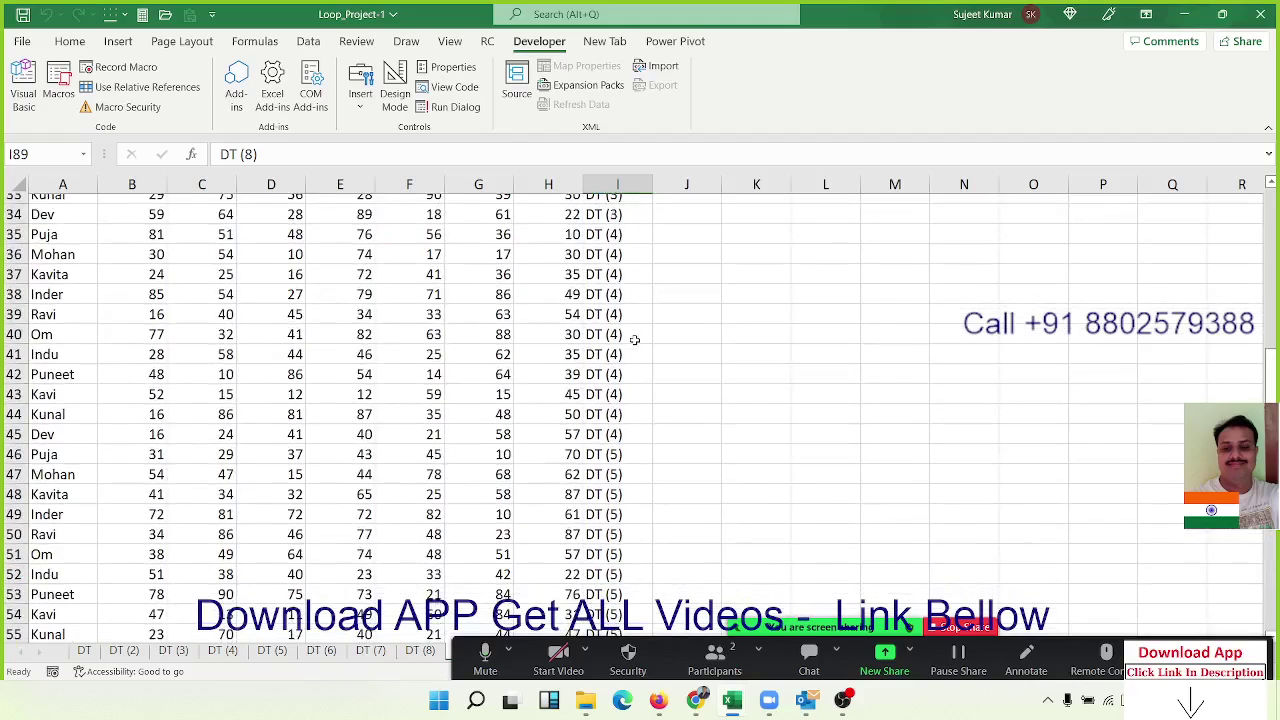
scroll(634, 341, up, 12)
click(617, 221)
mouse_move(617, 221)
mouse_down()
mouse_move(605, 432)
mouse_move(635, 590)
mouse_up()
scroll(635, 590, down, 7)
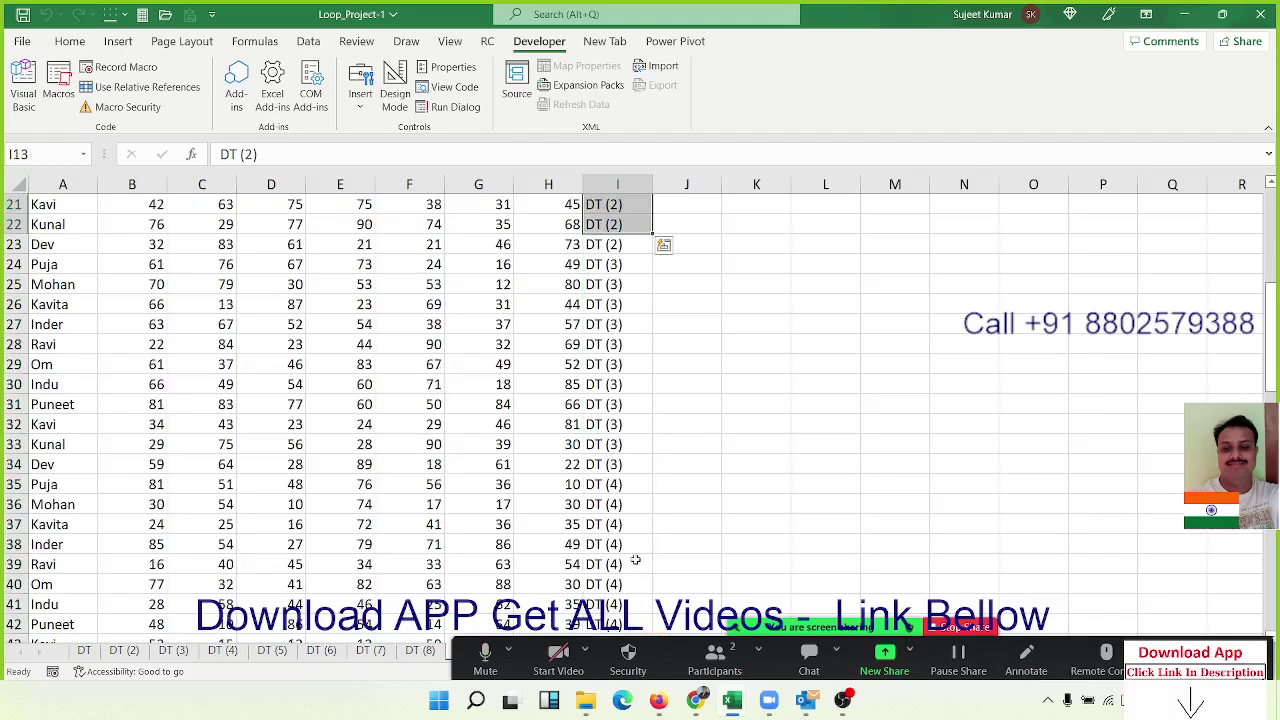
scroll(322, 404, down, 10)
scroll(322, 402, down, 10)
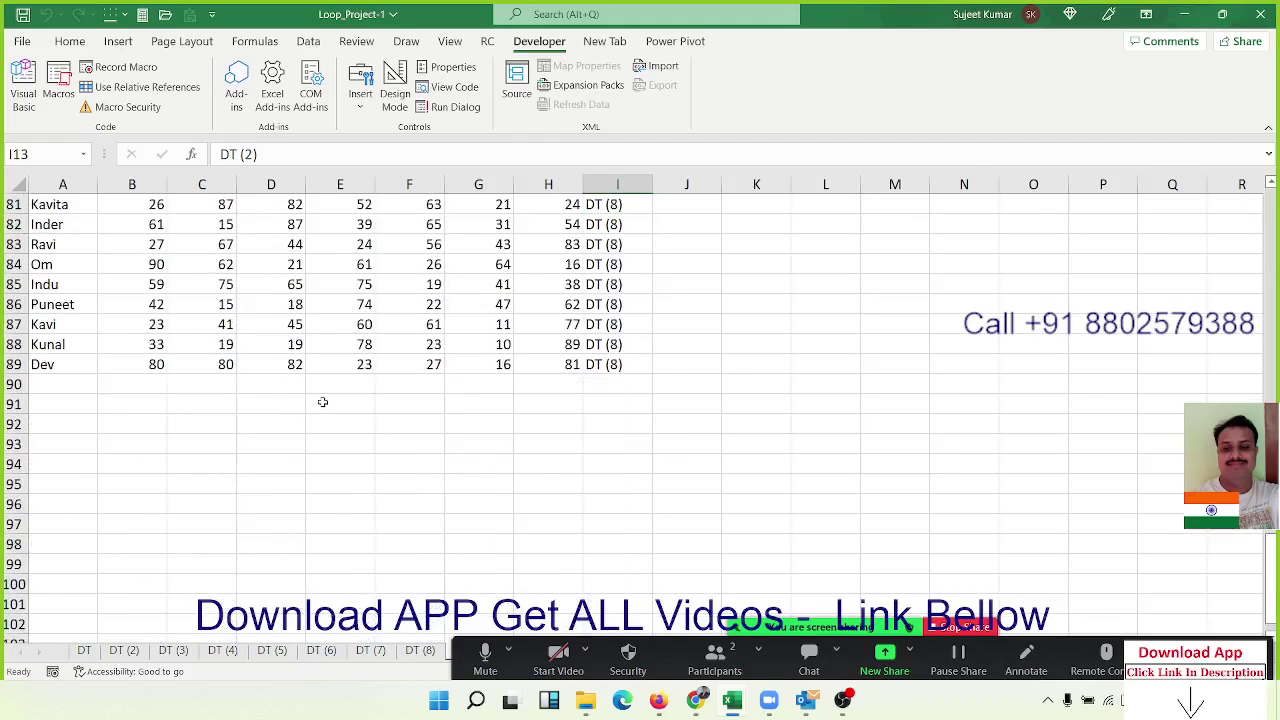
scroll(322, 402, down, 3)
scroll(322, 402, up, 7)
scroll(322, 402, up, 13)
scroll(323, 401, up, 10)
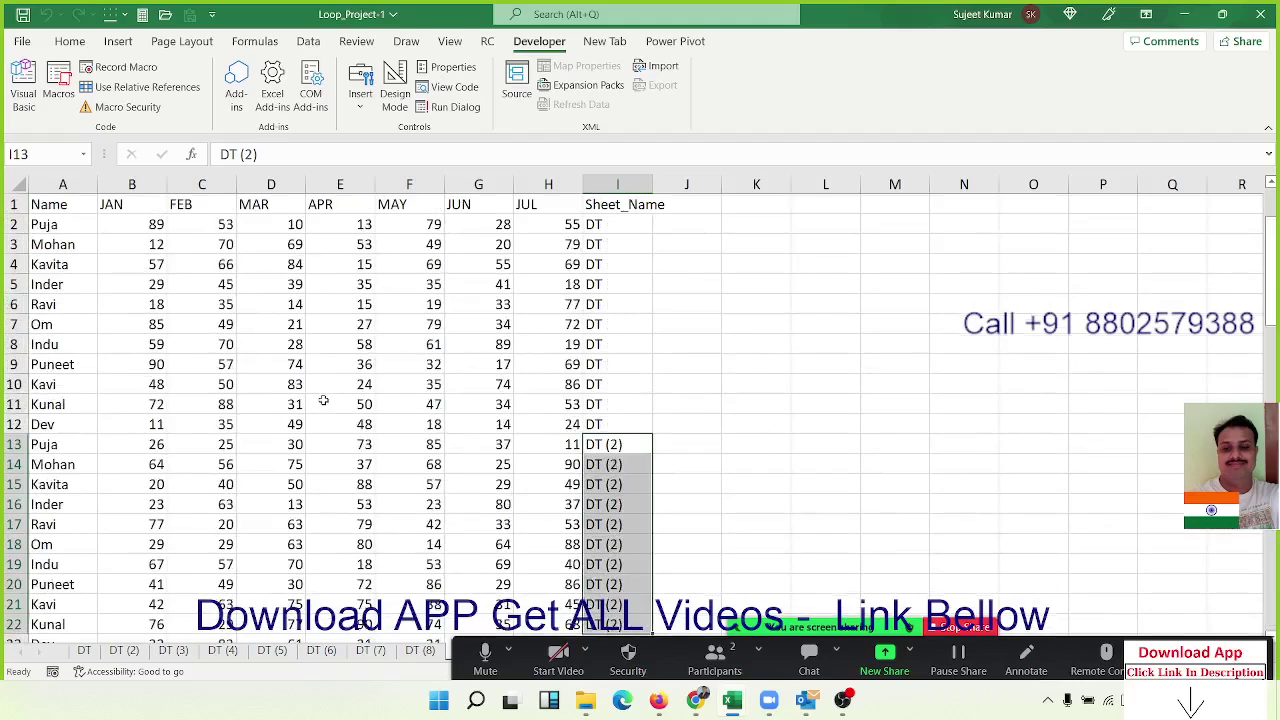
Step: Select cell H8 and bring up the workbook's macro list again
click(419, 365)
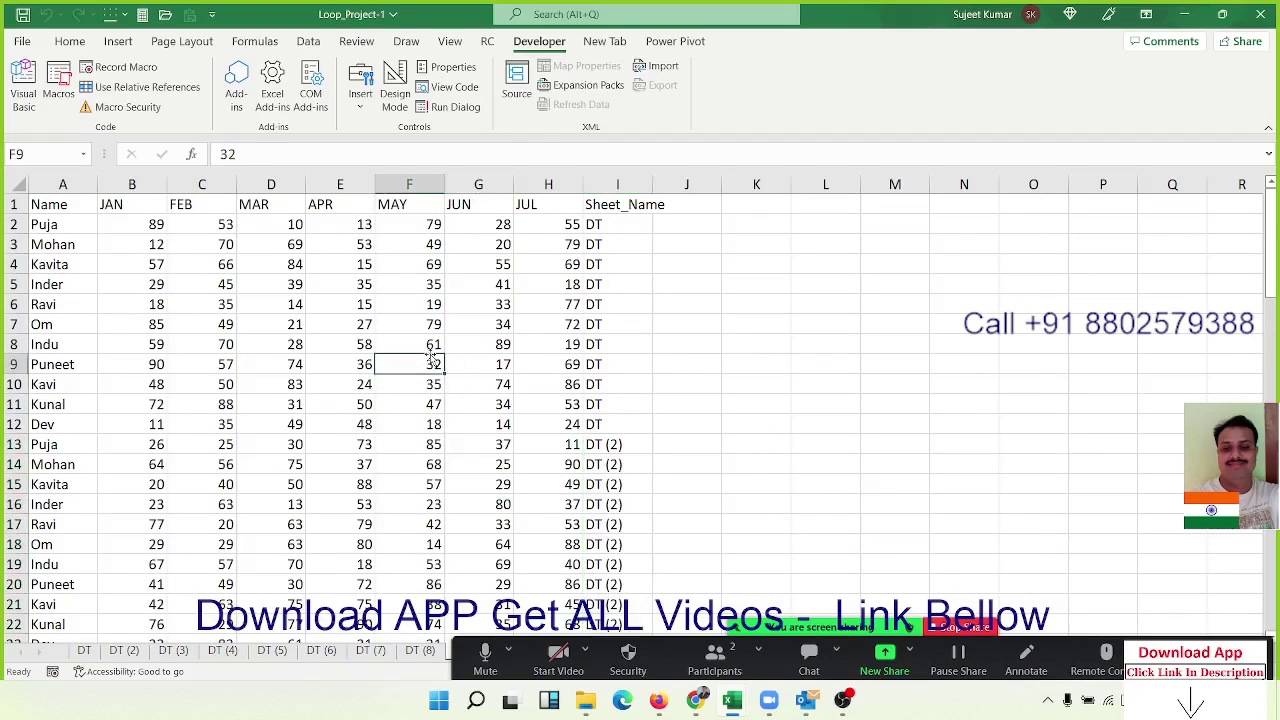
click(525, 338)
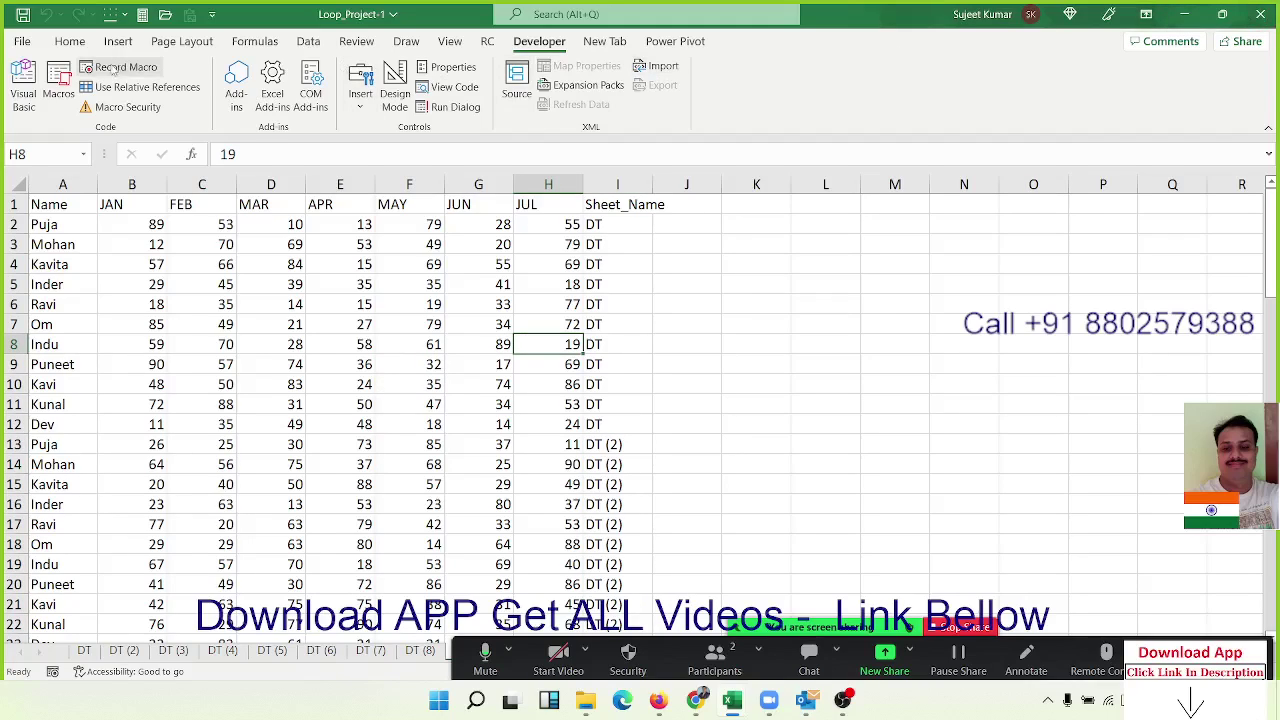
click(58, 90)
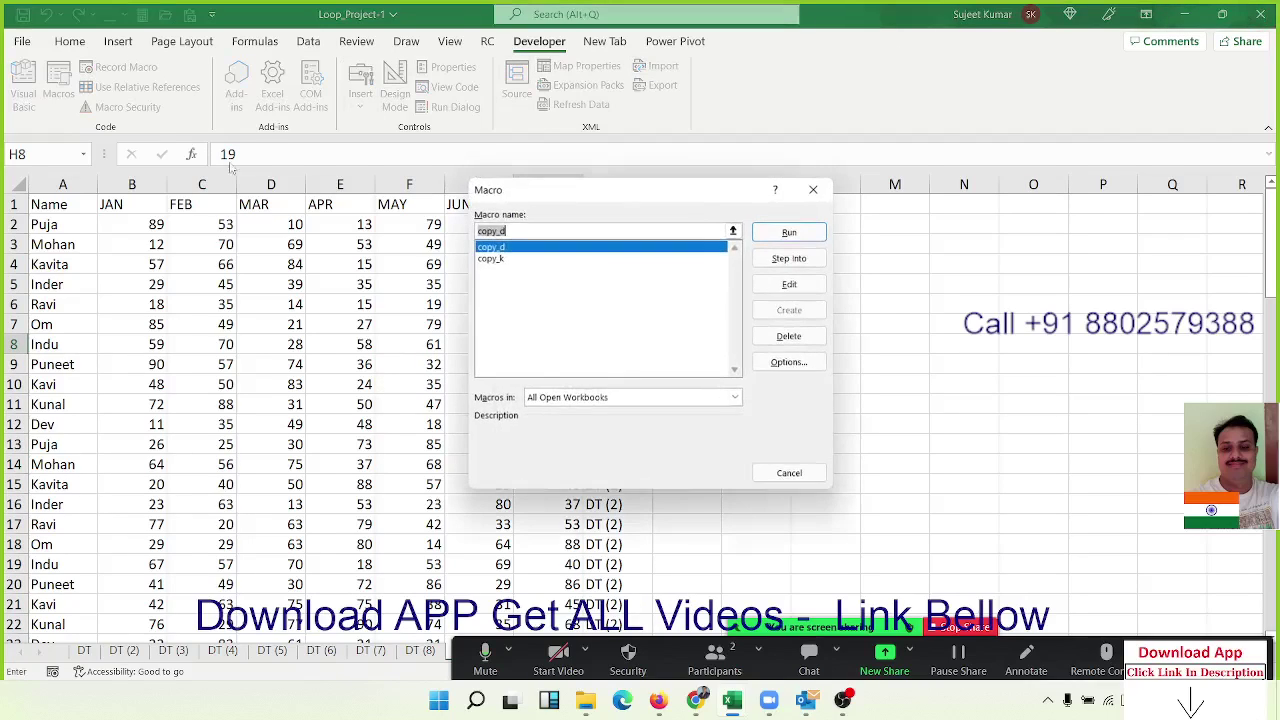
Step: Review and select the copy_d macro code, then return to Excel to close Loop_Project-1
click(789, 284)
scroll(502, 270, down, 1)
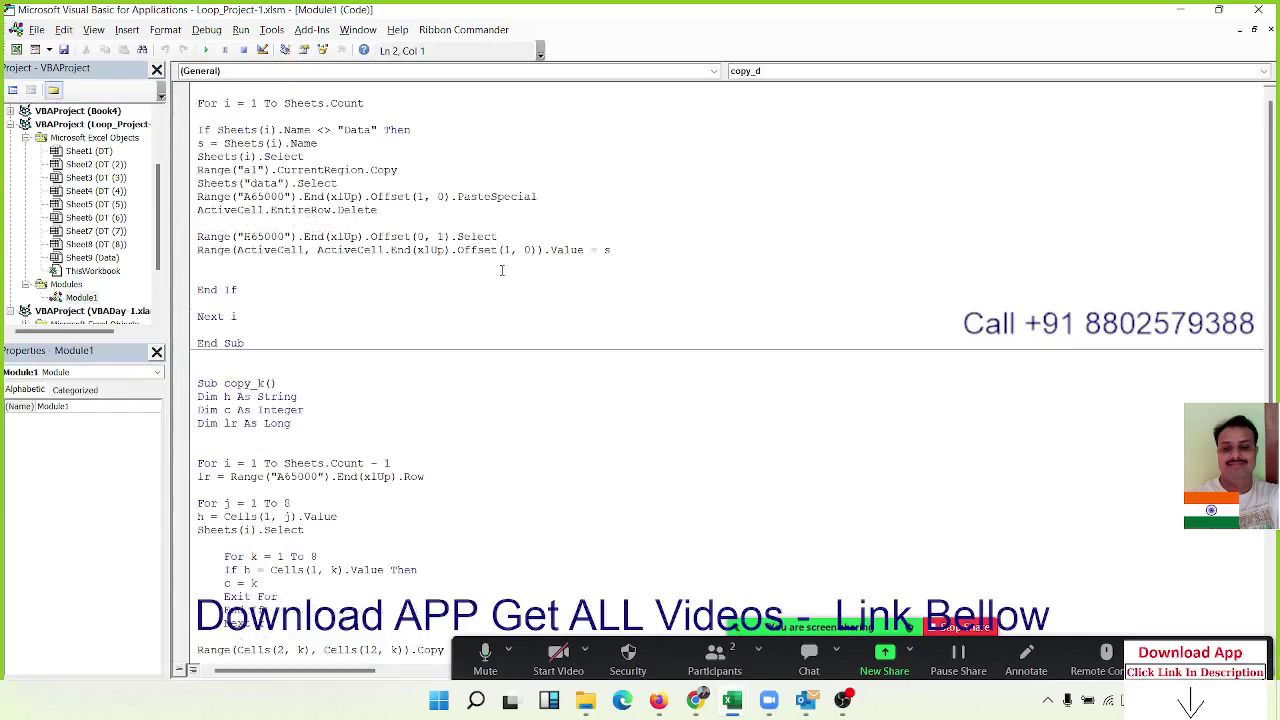
scroll(502, 270, down, 5)
scroll(502, 270, up, 4)
scroll(502, 270, up, 3)
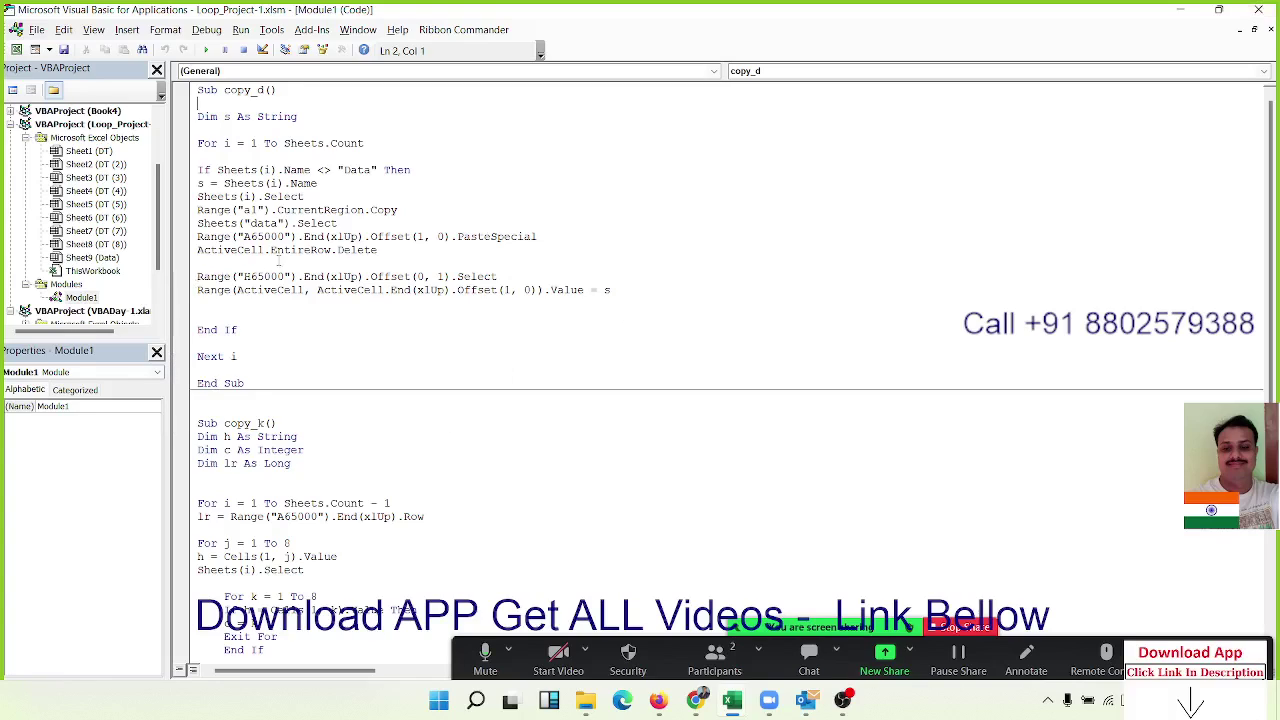
drag(180, 358, 180, 90)
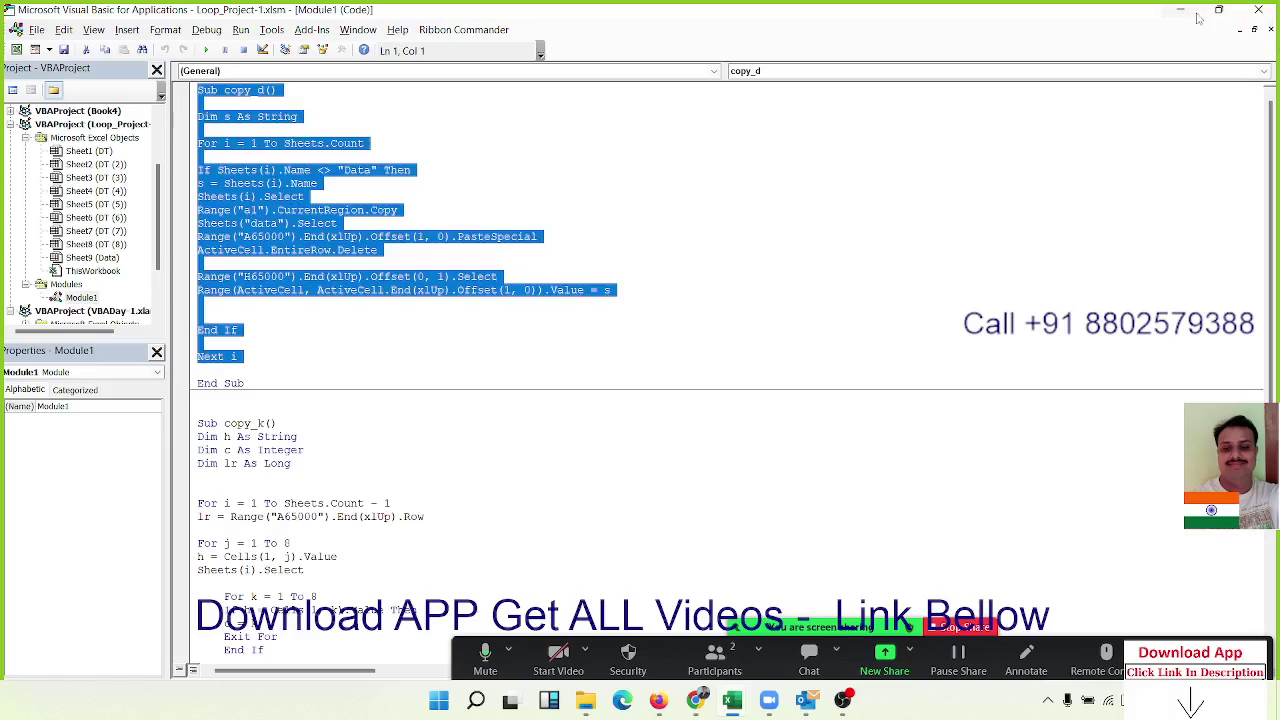
click(1258, 10)
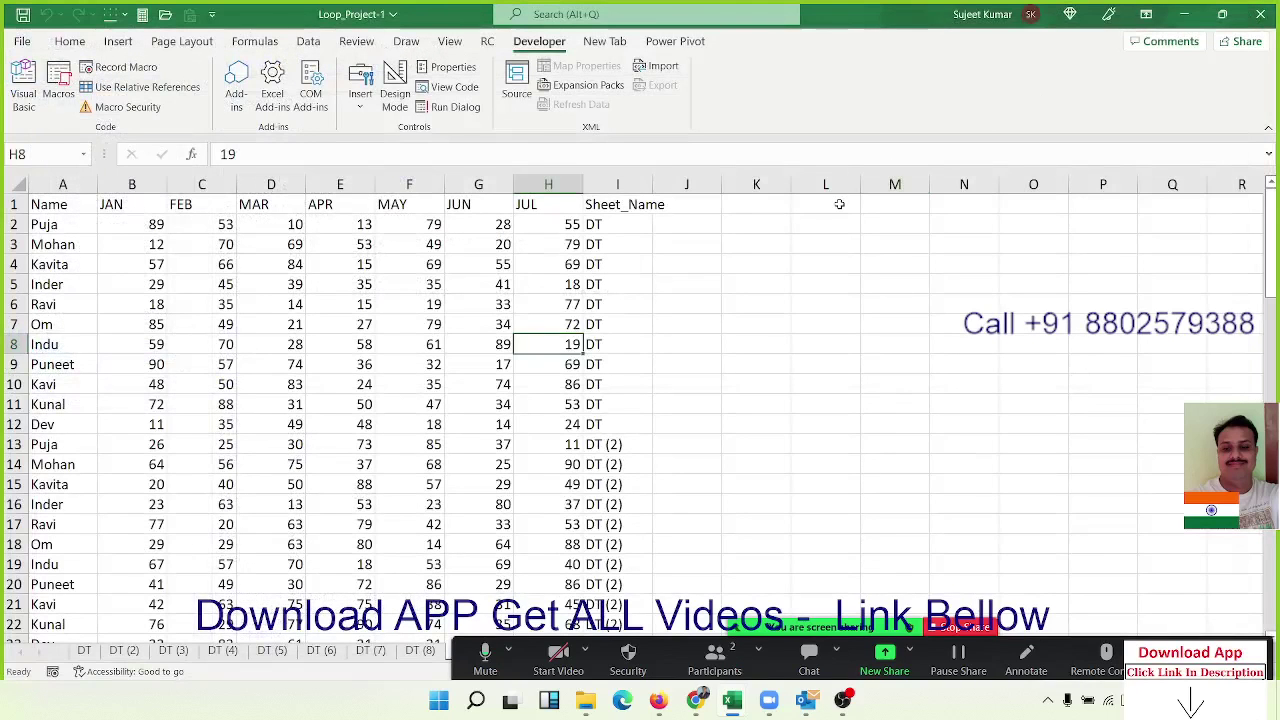
click(1250, 22)
Step: Discard changes to Loop_Project-1 and enter Function in cell E6 of Book4
click(643, 364)
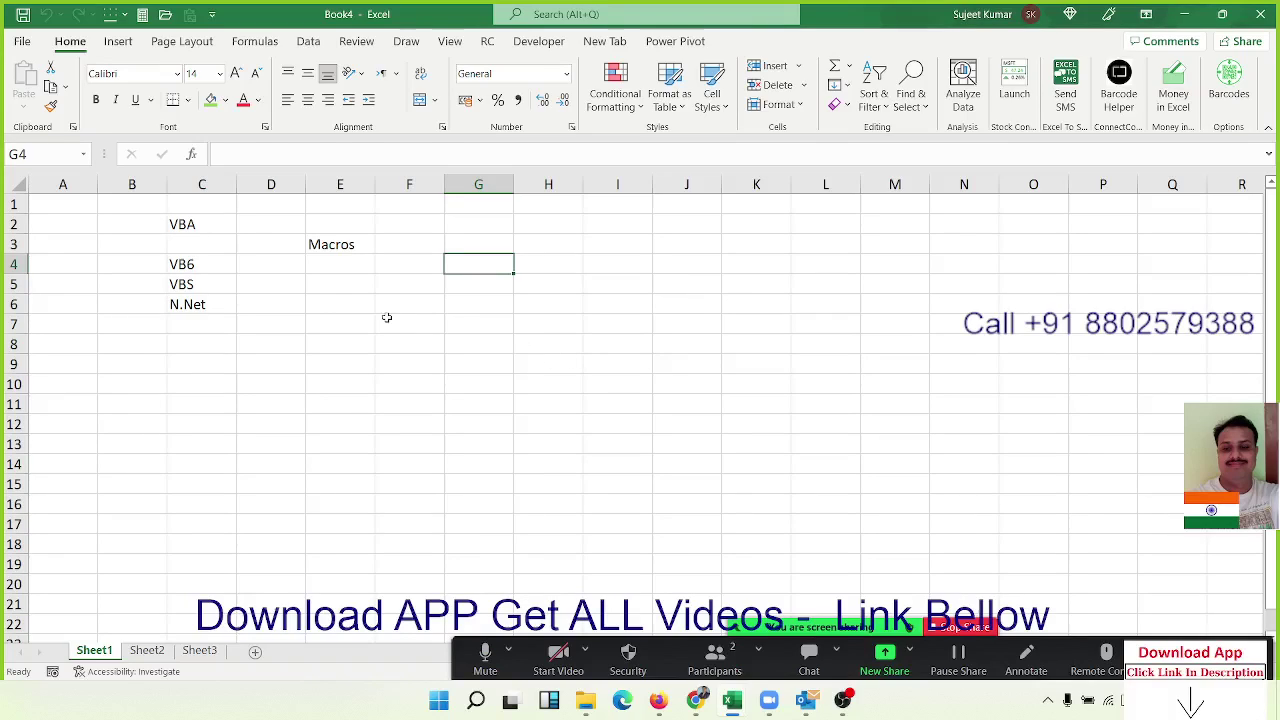
click(317, 307)
text(F)
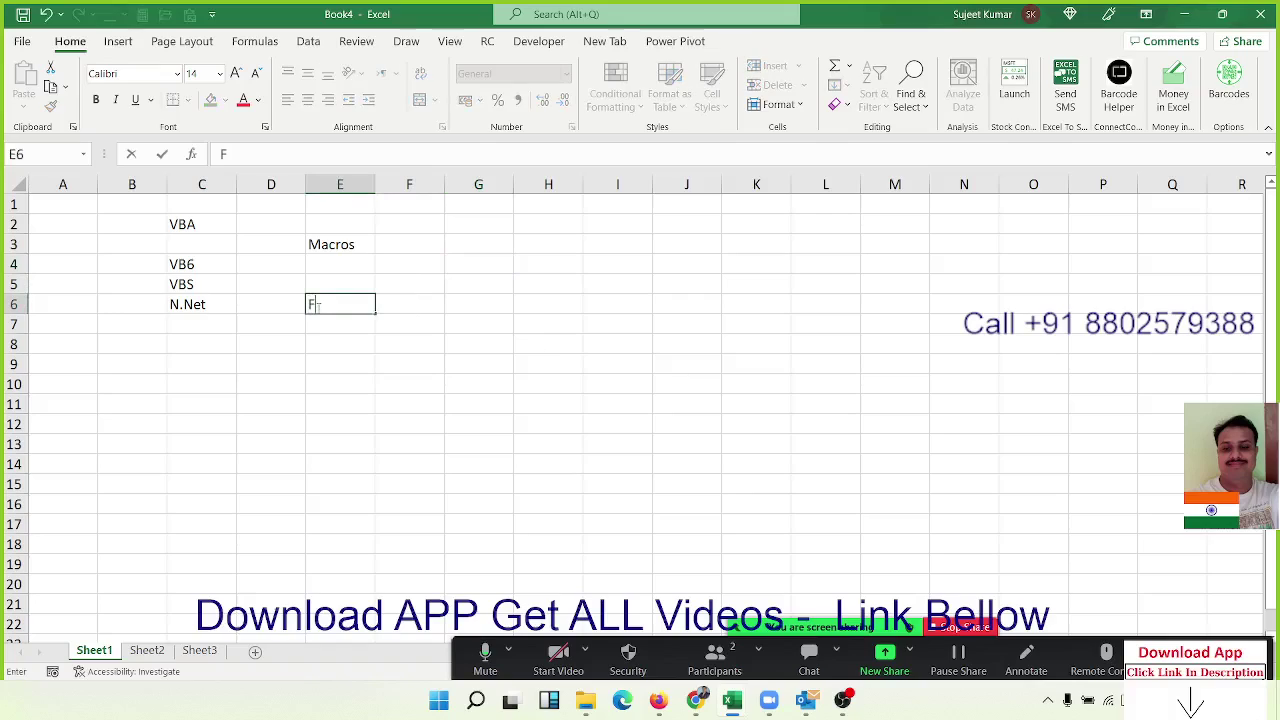
text(unction)
key(Return)
Step: Start a =vl formula in H6, cancel it, and move along row 6
key(Right)
key(Right)
key(Right)
key(Up)
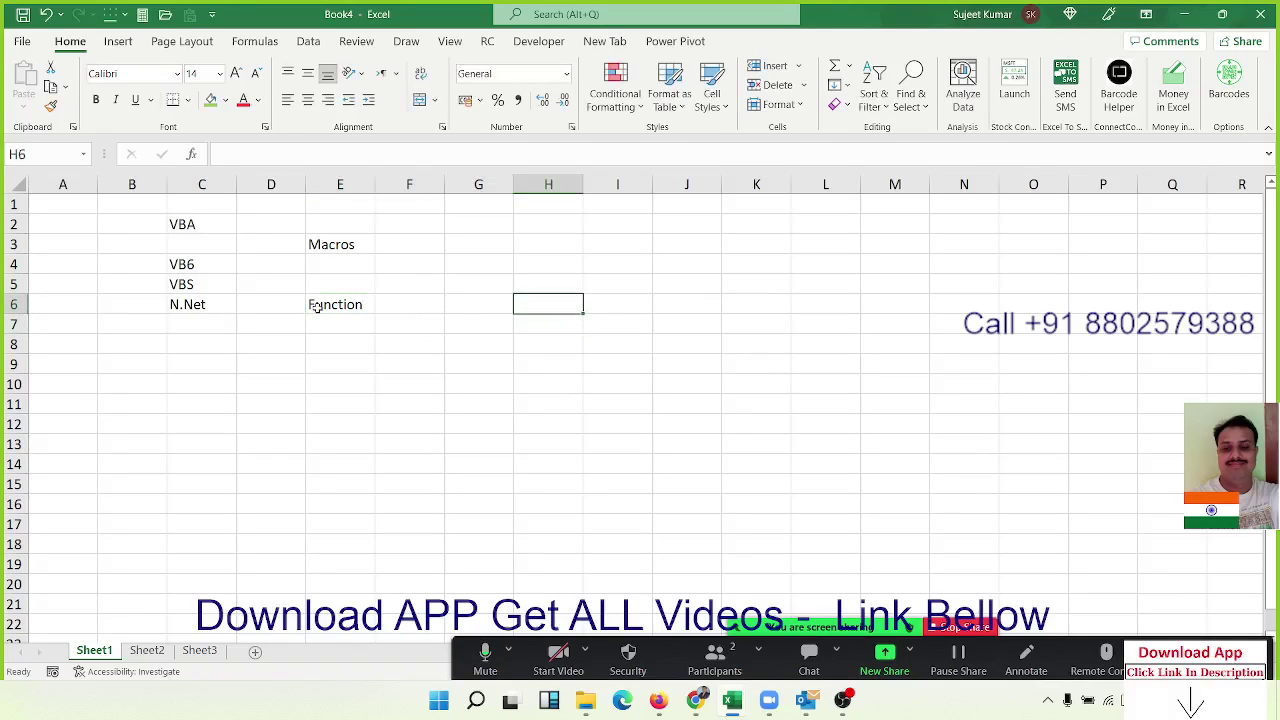
text(=vl)
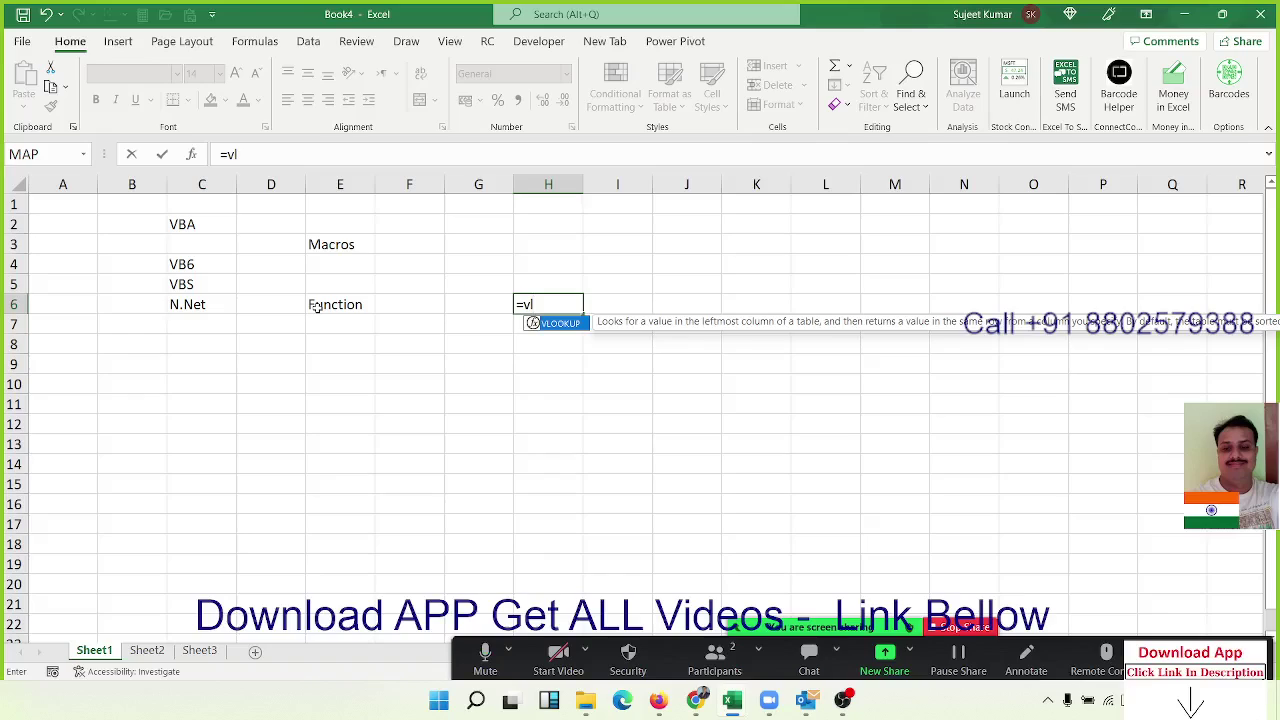
key(Escape)
key(Escape)
key(Left)
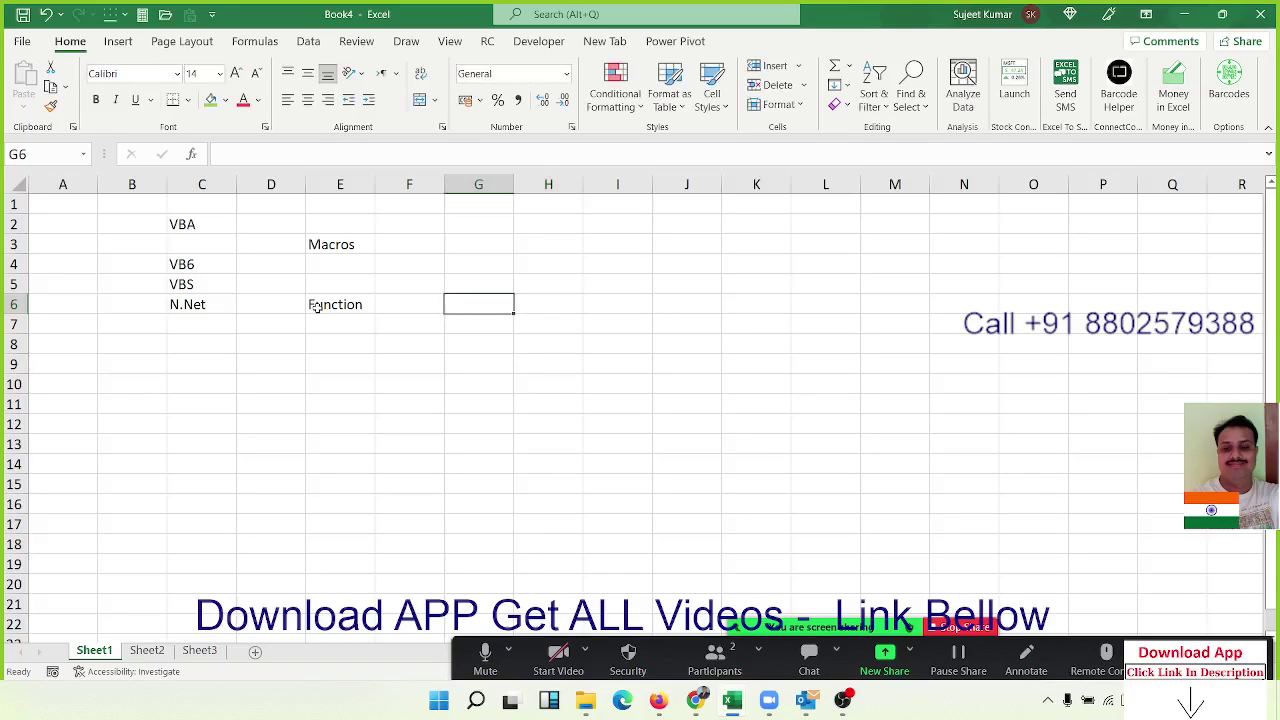
key(Left)
key(Left)
key(Right)
key(Right)
key(Right)
Step: Enter useform in cell E10 of Book4, below Function
key(Left)
key(Left)
key(Left)
key(Left)
key(Right)
key(Right)
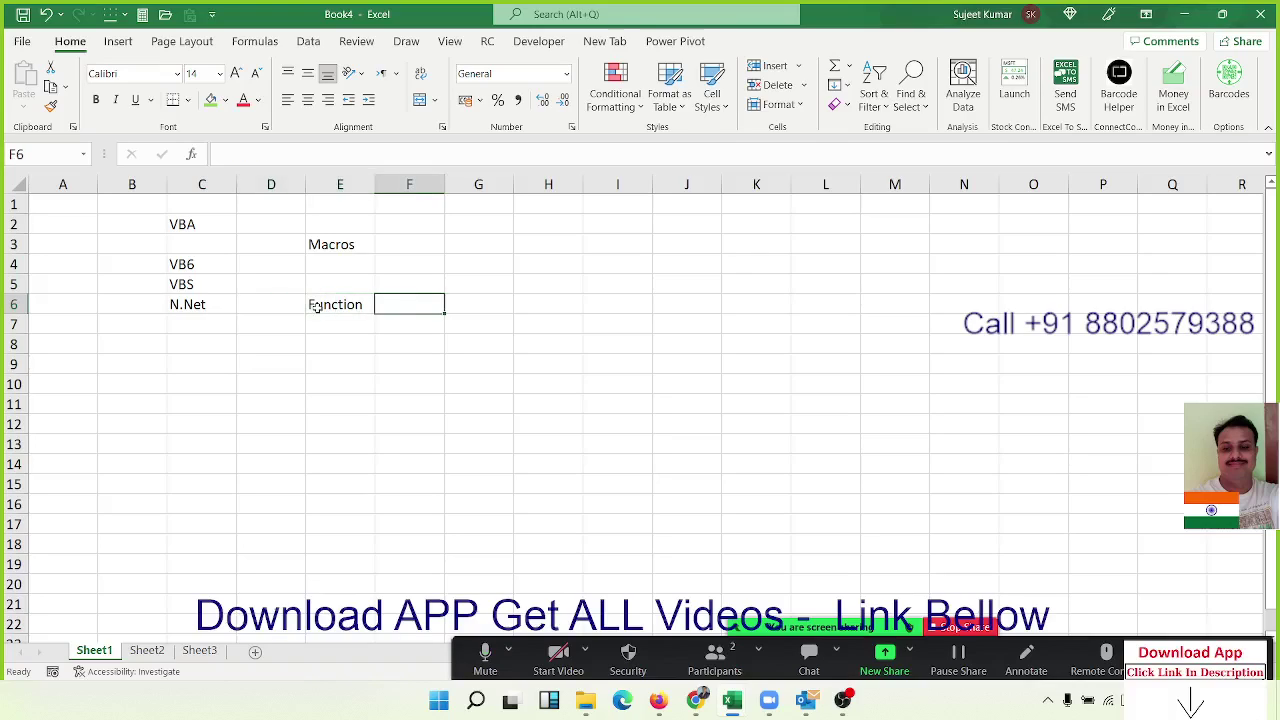
key(Right)
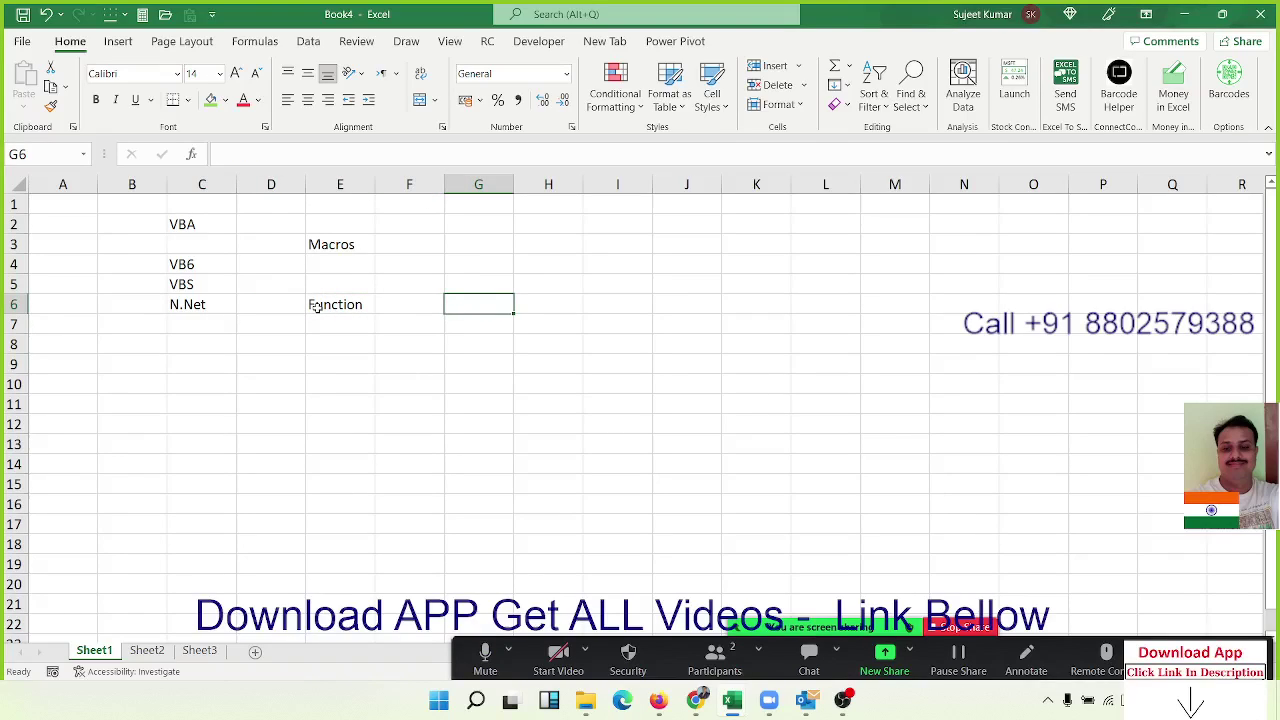
key(Left)
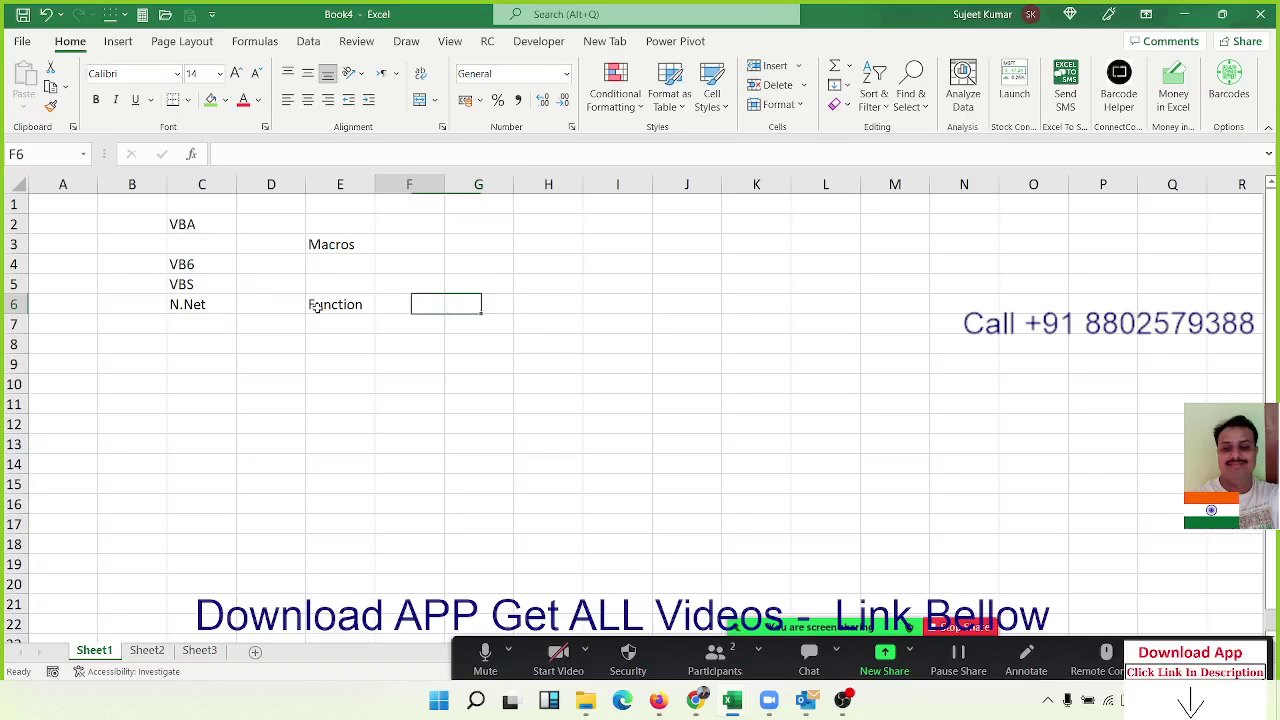
key(Left)
key(Down)
key(Down)
key(Down)
key(Down)
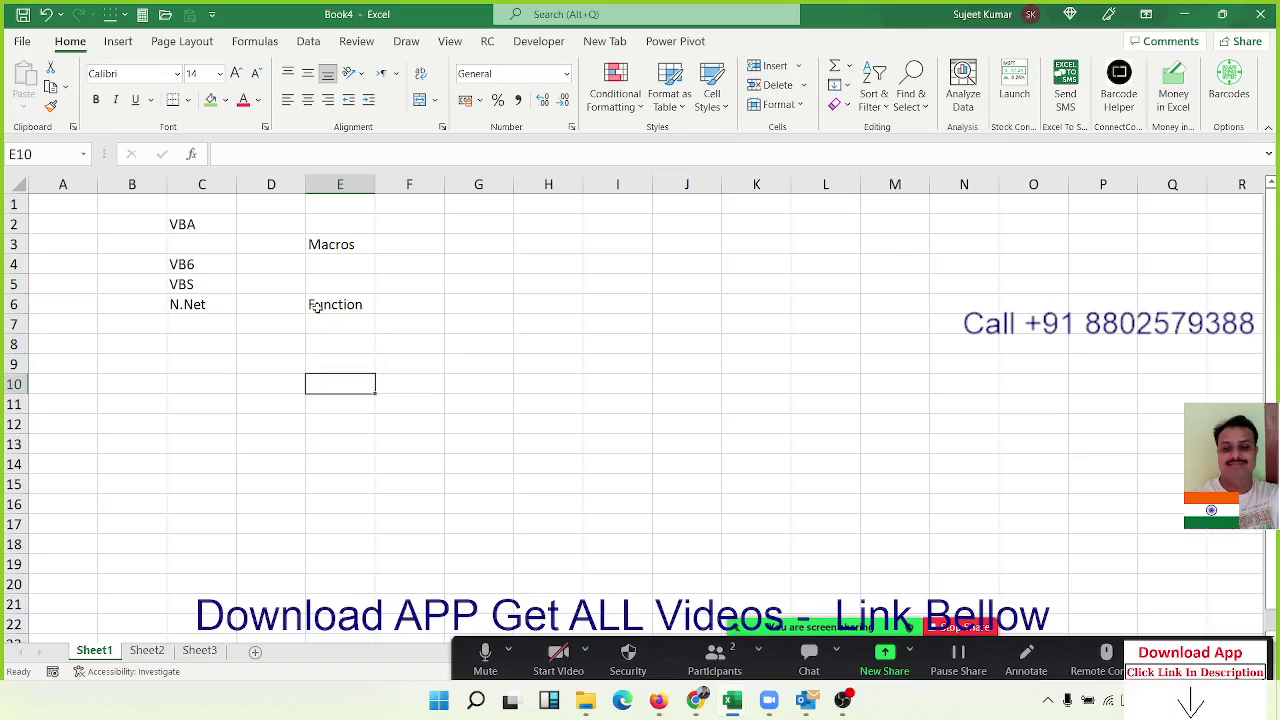
text(M)
key(BackSpace)
text(us)
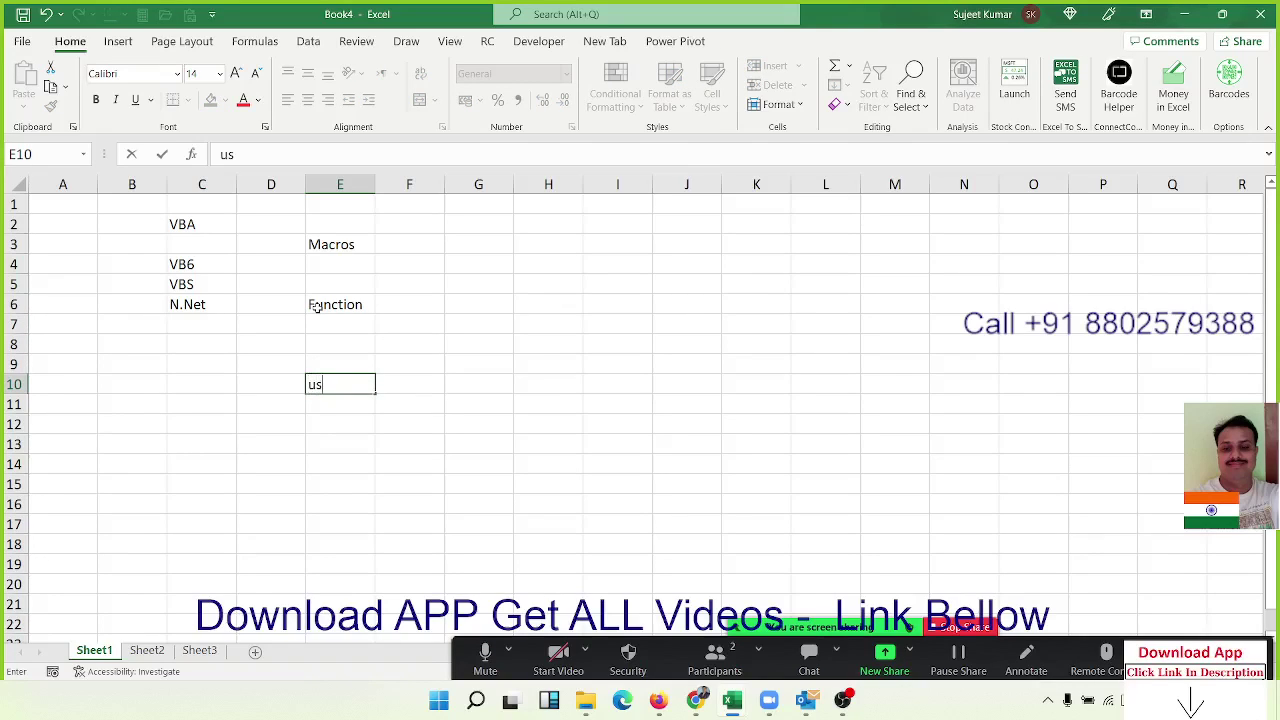
text(eform)
key(Return)
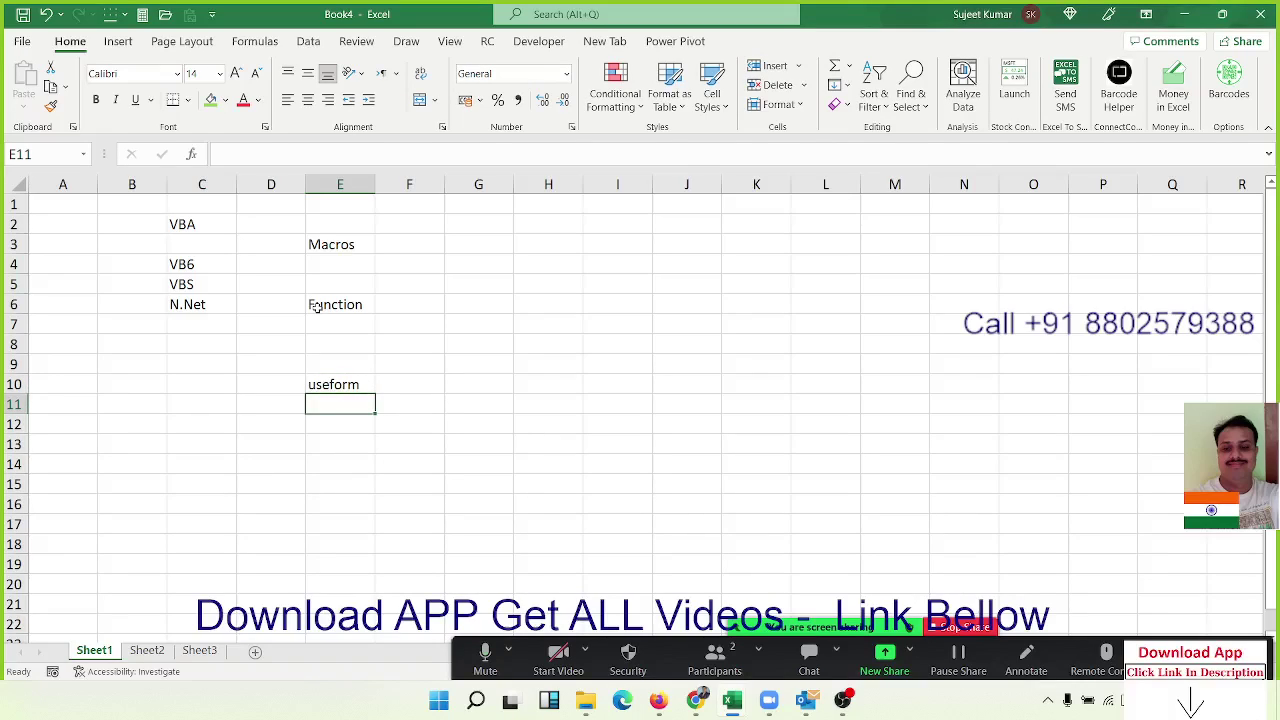
key(Up)
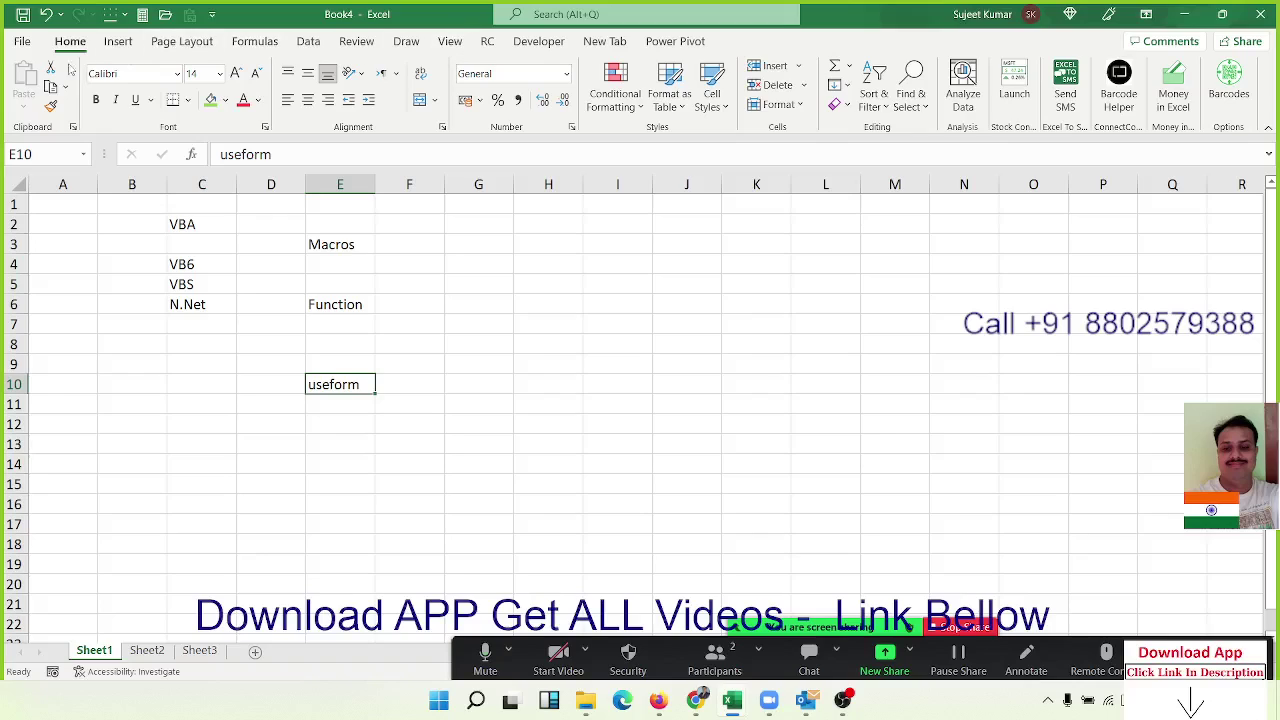
click(23, 42)
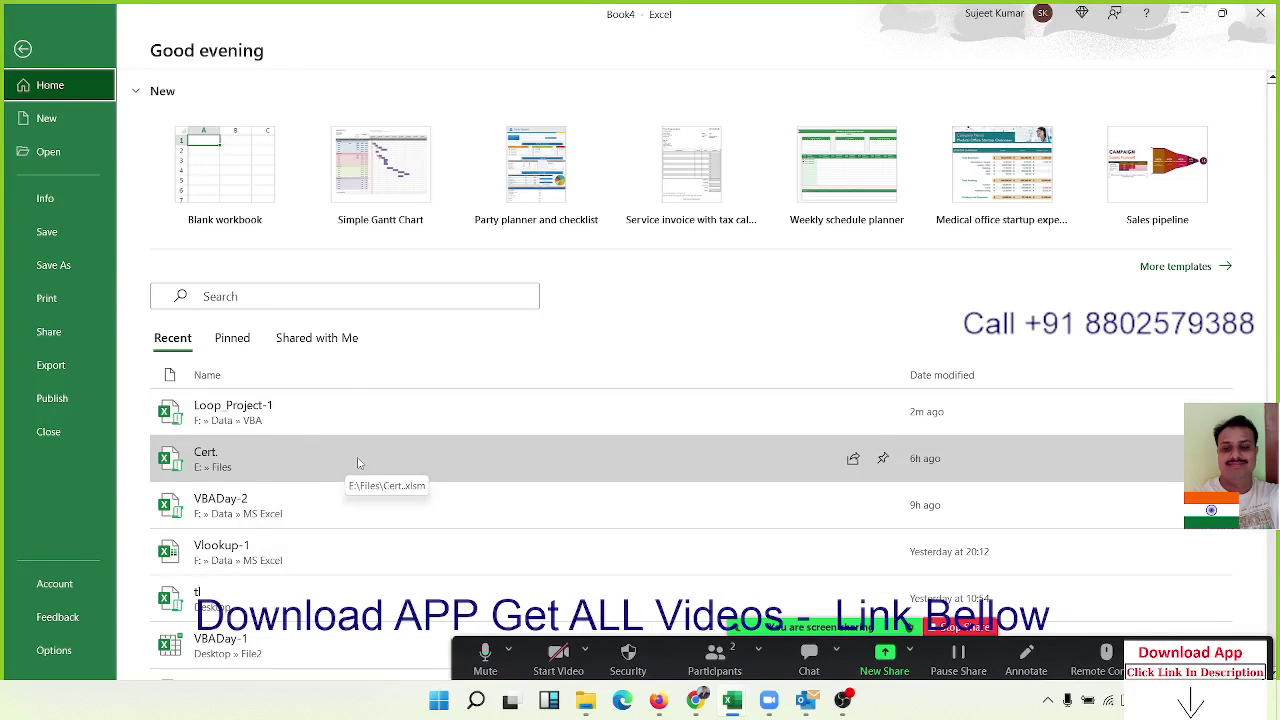
Step: Leave the File page, then open, reposition and close the Format Cells dialog
key(Escape)
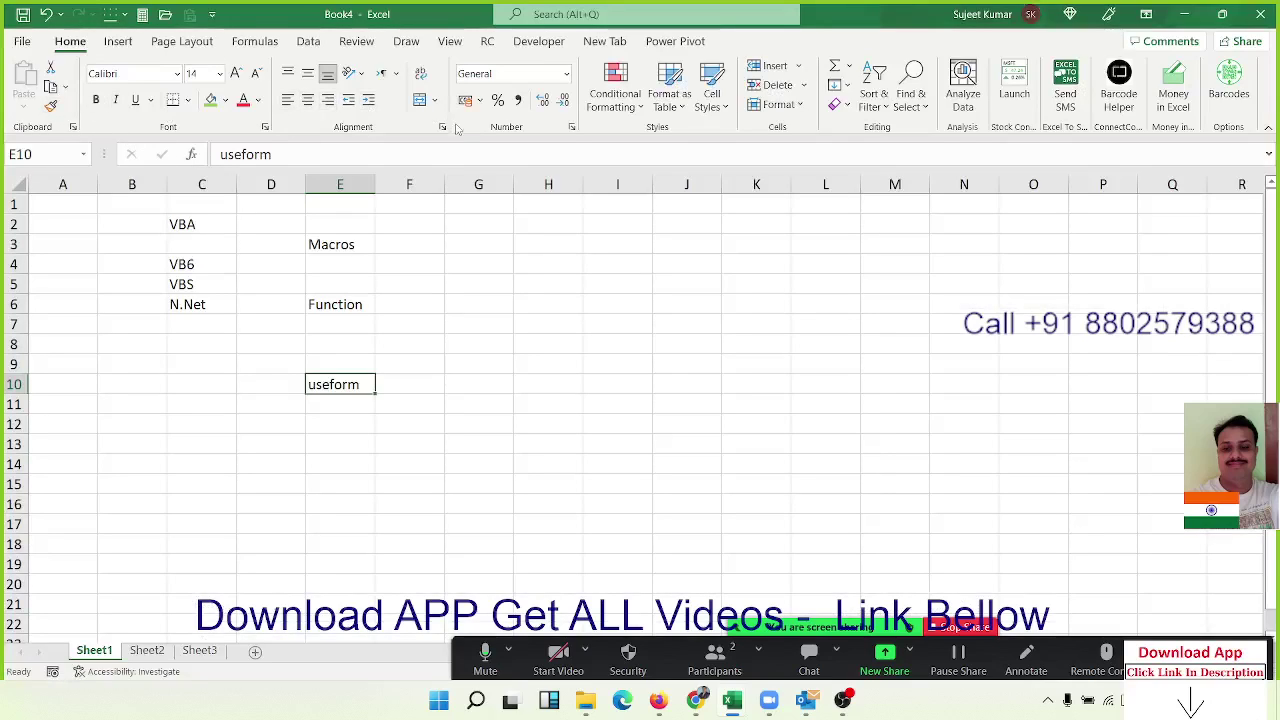
click(443, 127)
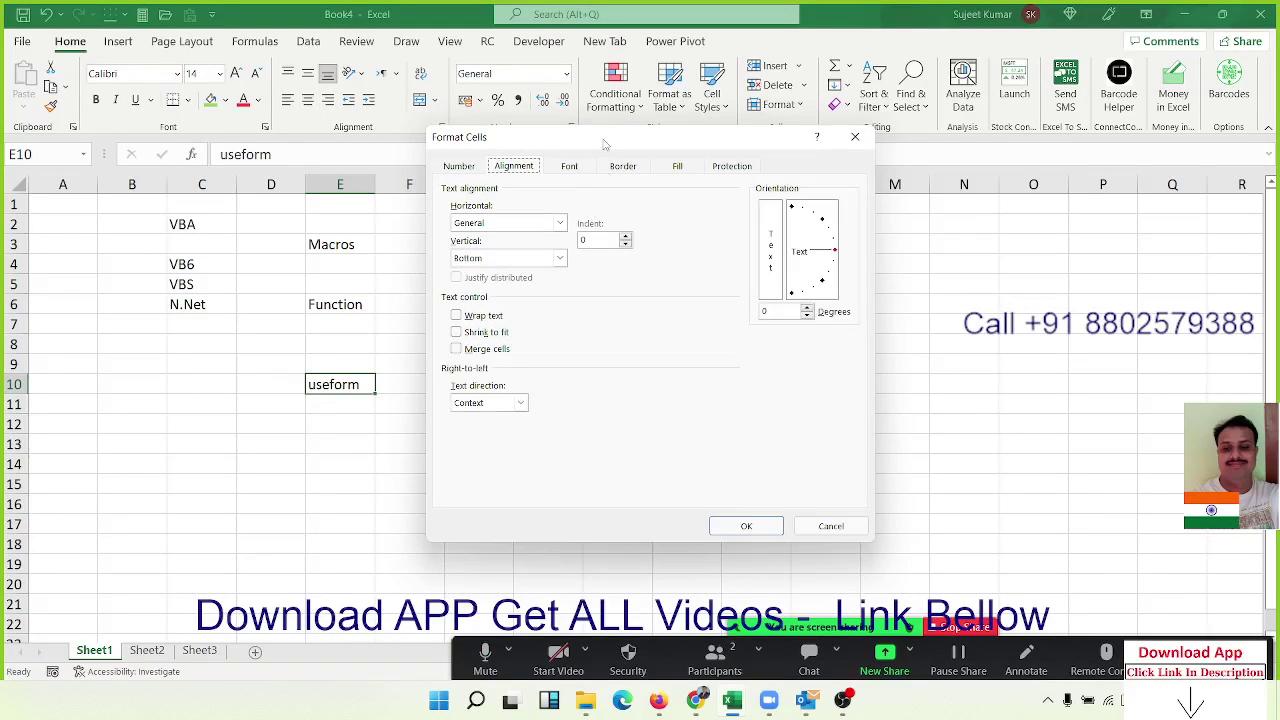
drag(605, 150, 433, 152)
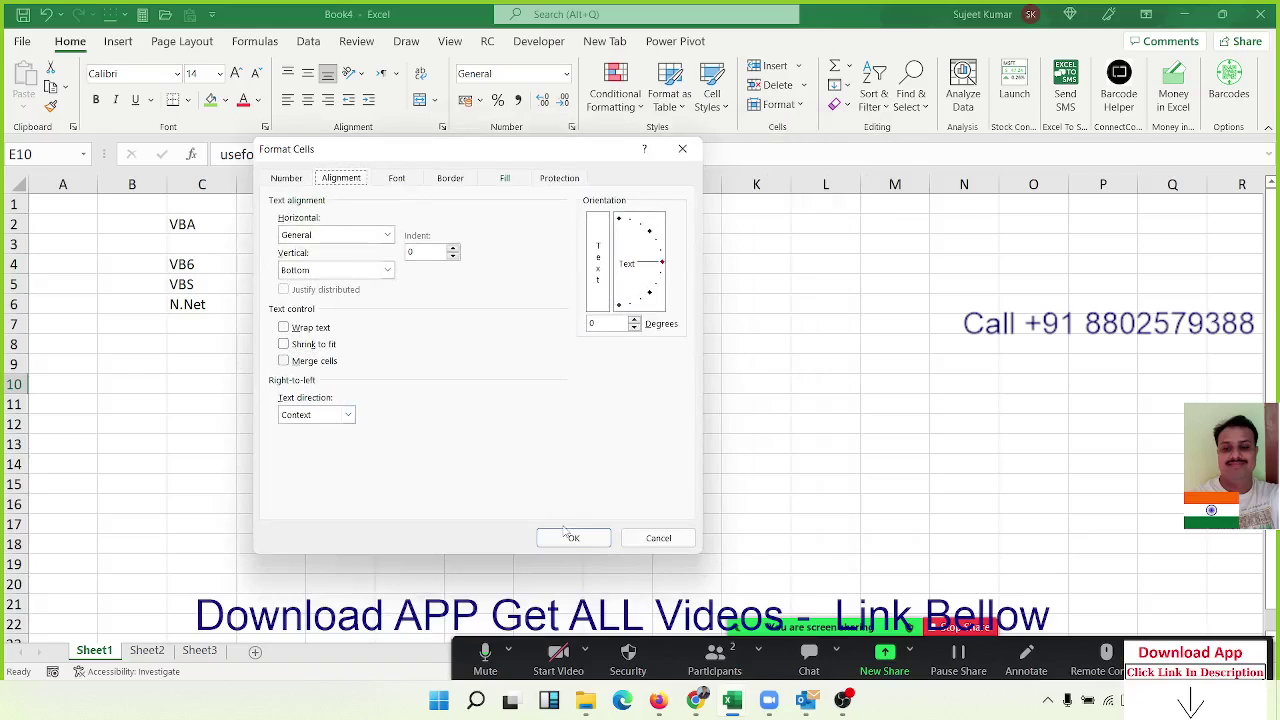
click(682, 148)
Step: Open the VBADay-2 workbook from the Recent list
click(572, 342)
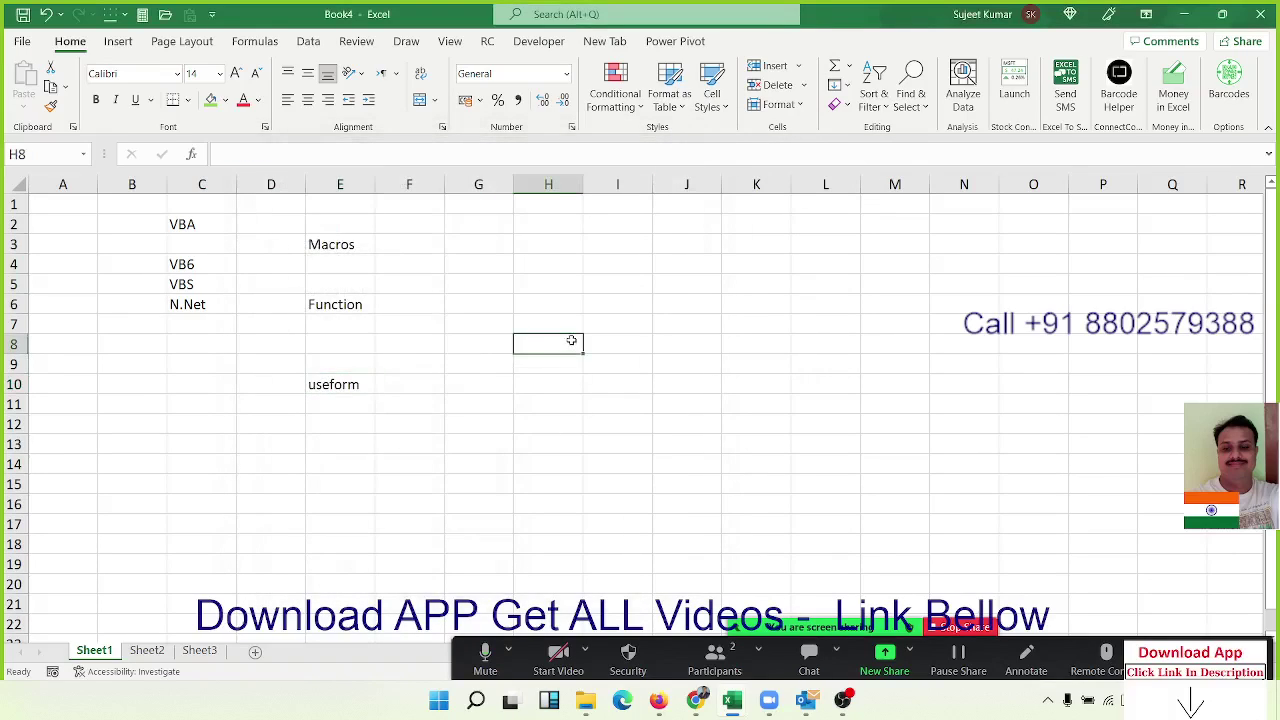
click(20, 42)
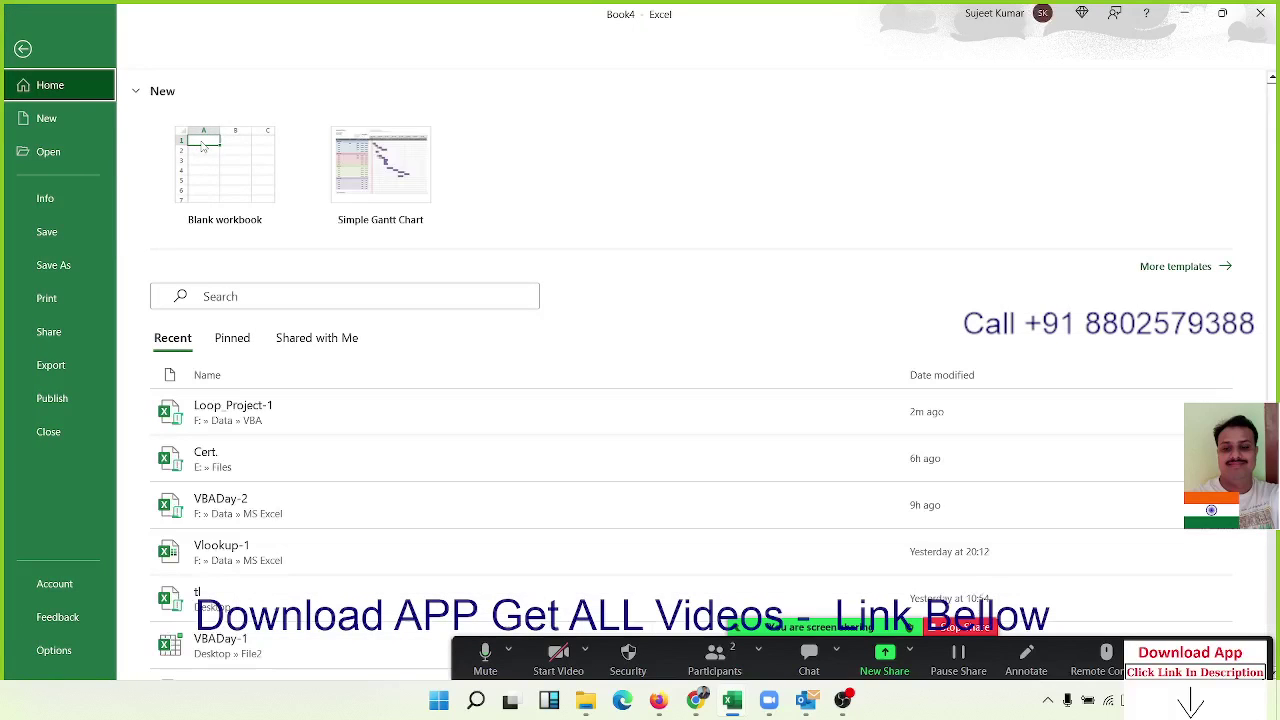
scroll(287, 455, down, 2)
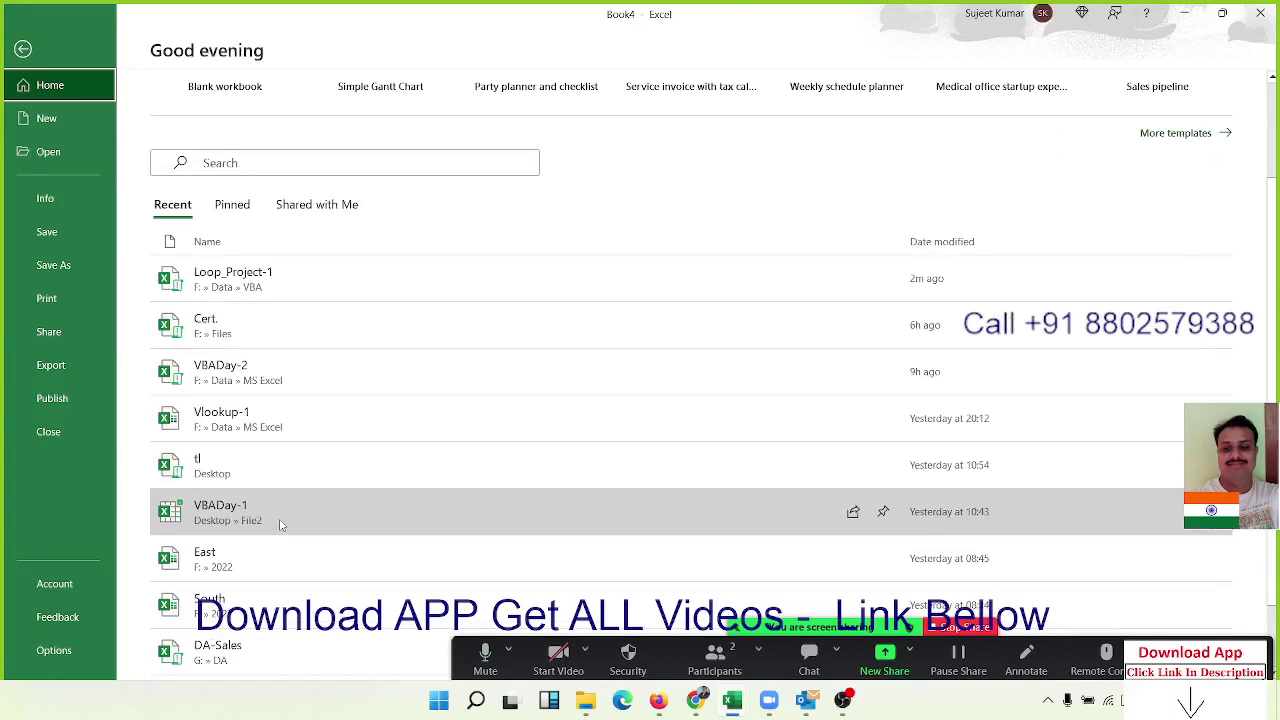
key(Escape)
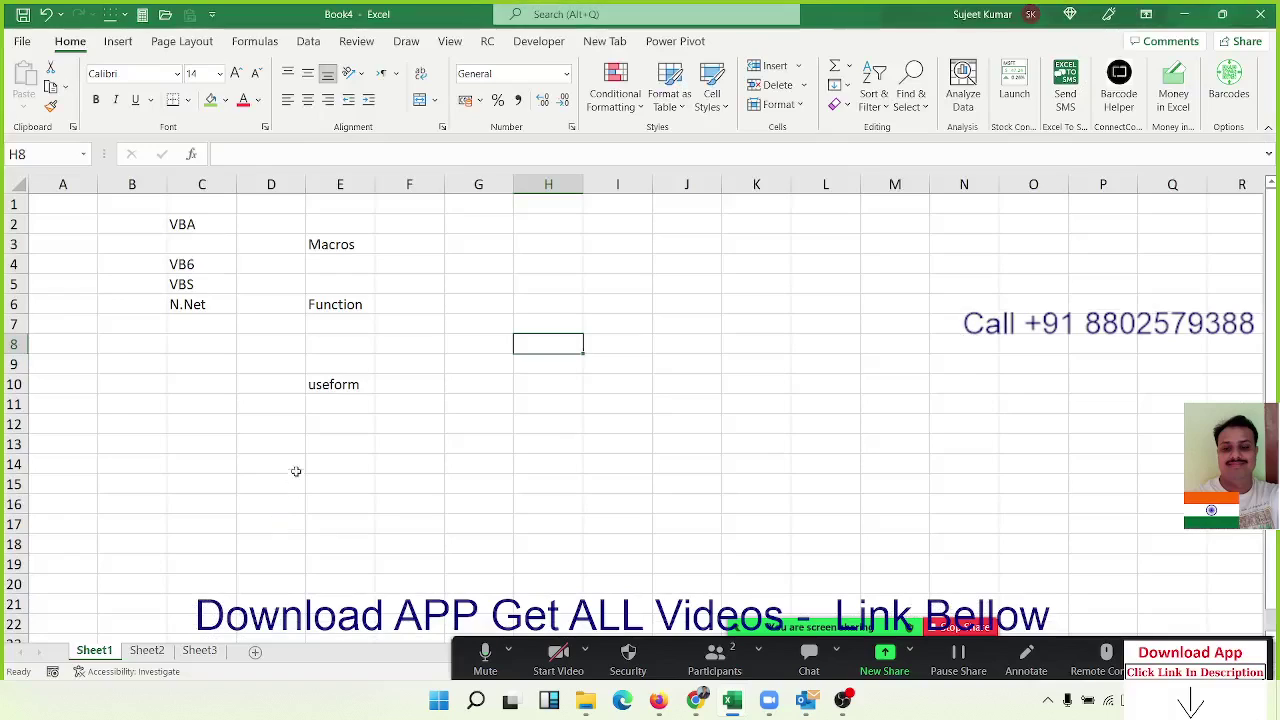
click(22, 41)
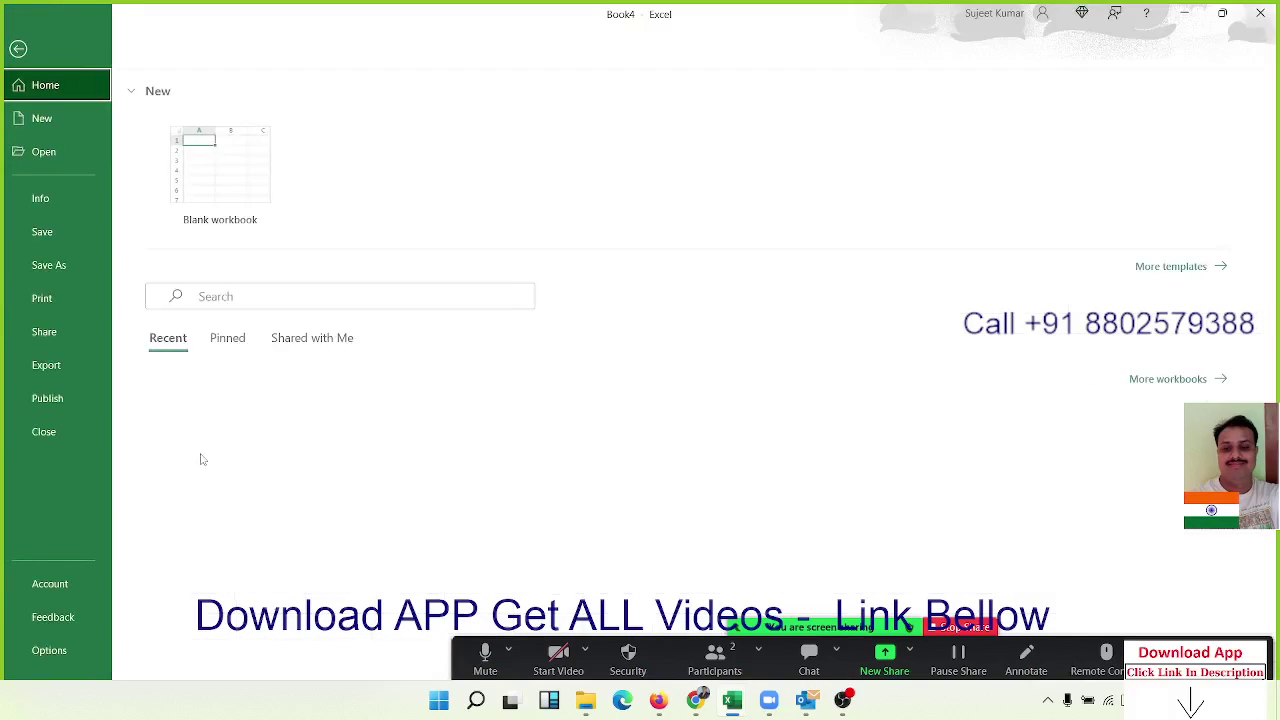
scroll(300, 488, down, 2)
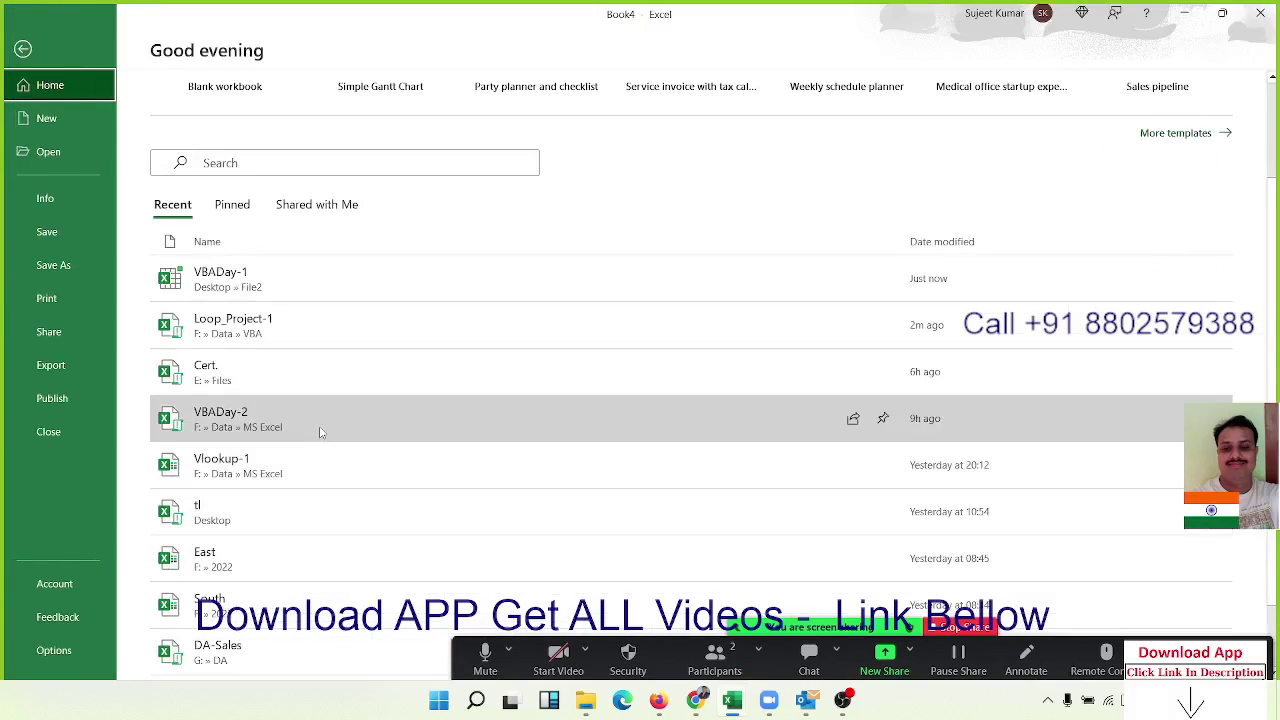
click(318, 427)
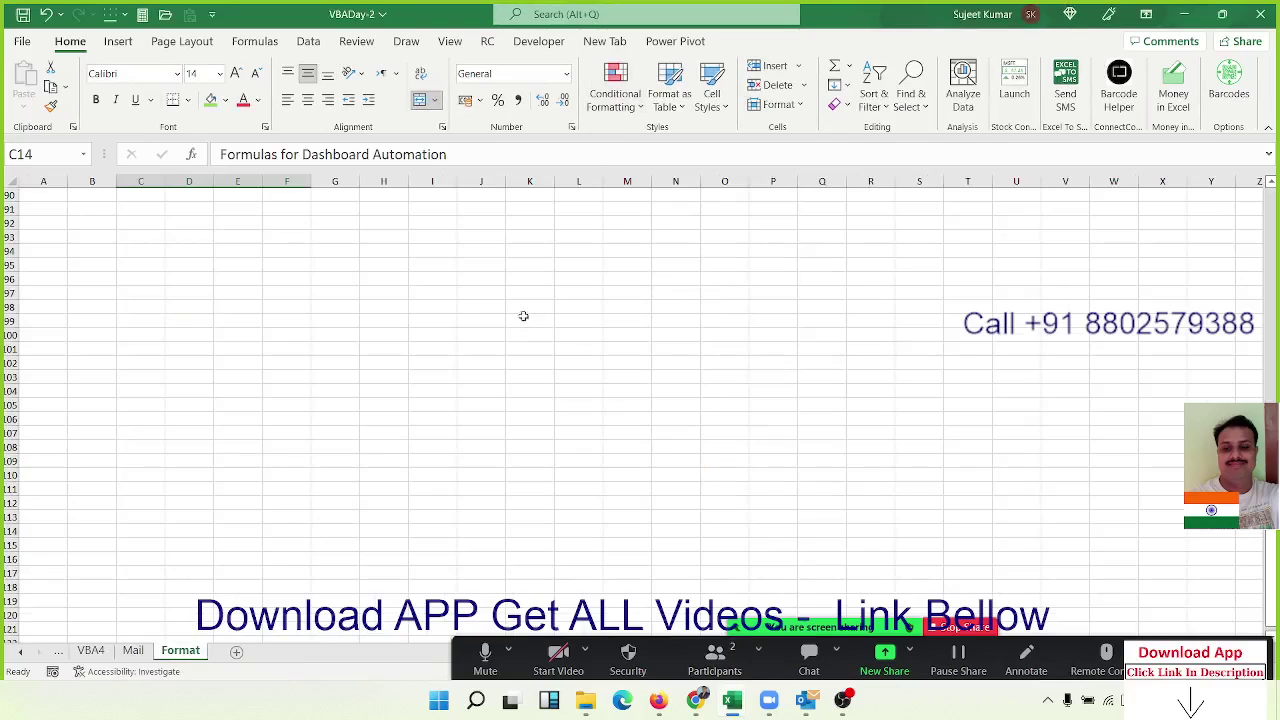
Step: Scroll the sheet tabs back from Mail and VBA4 to the Data sheet
click(132, 651)
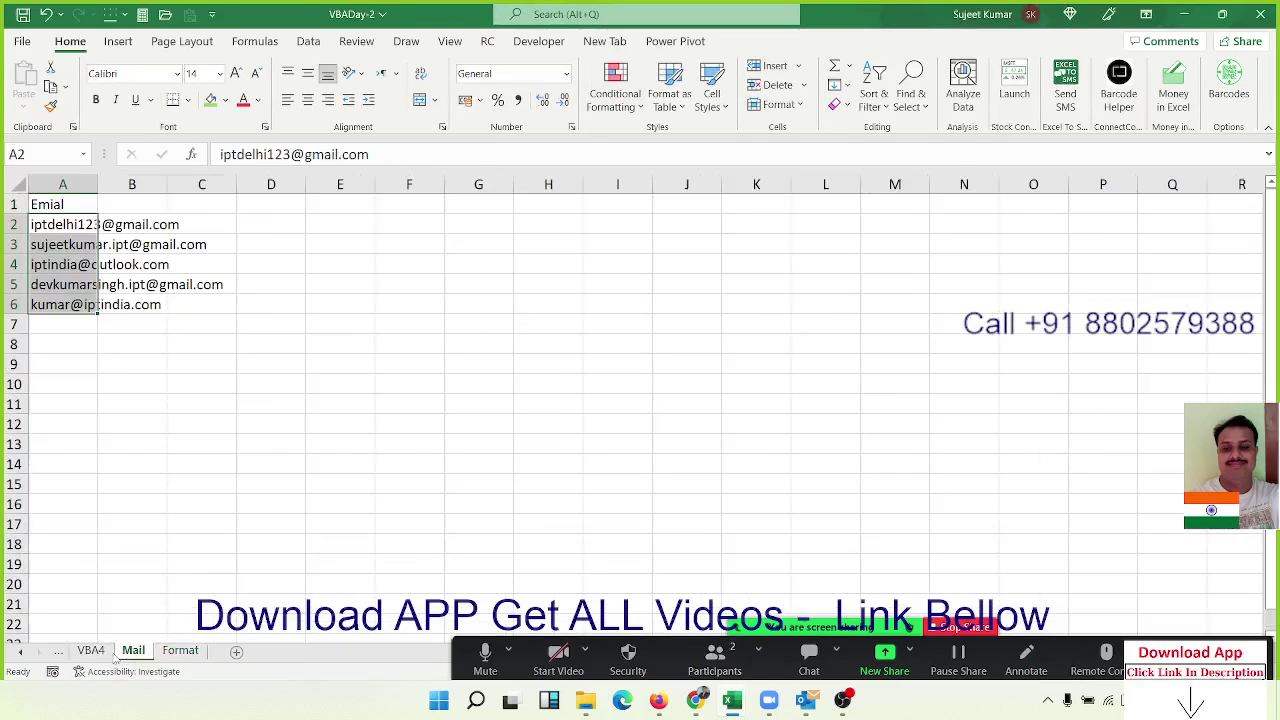
click(100, 652)
click(37, 651)
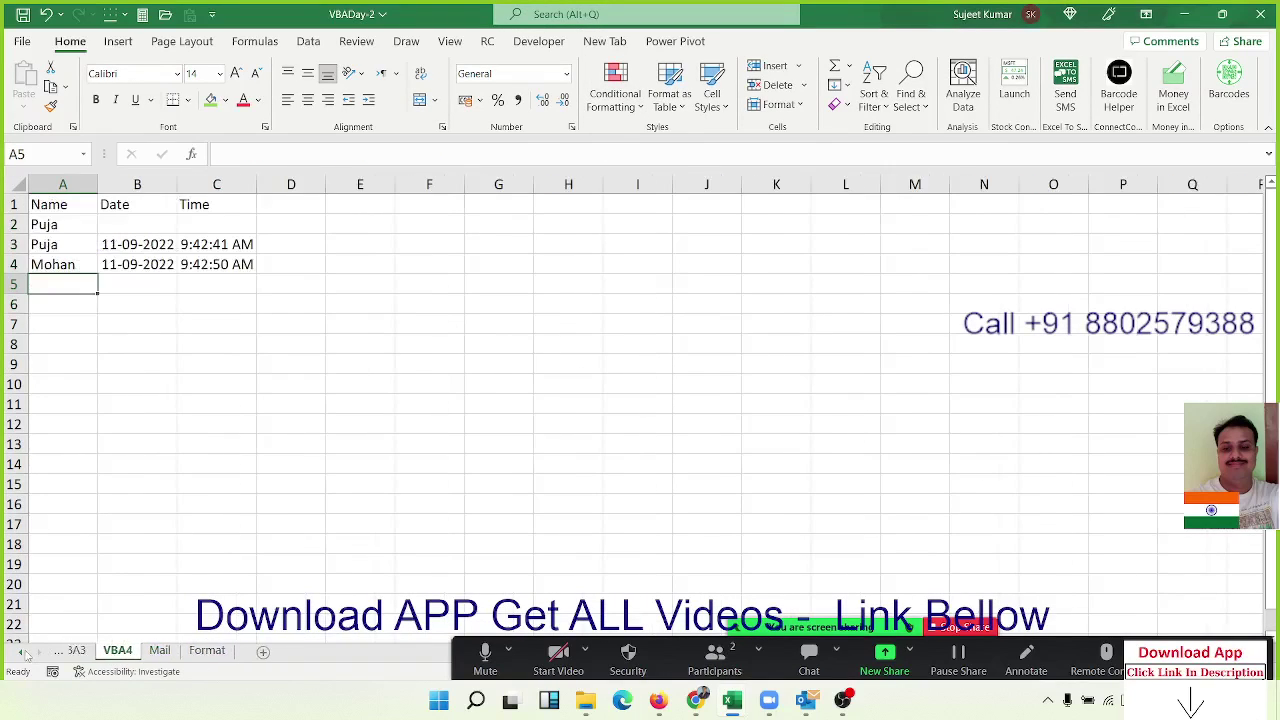
click(37, 651)
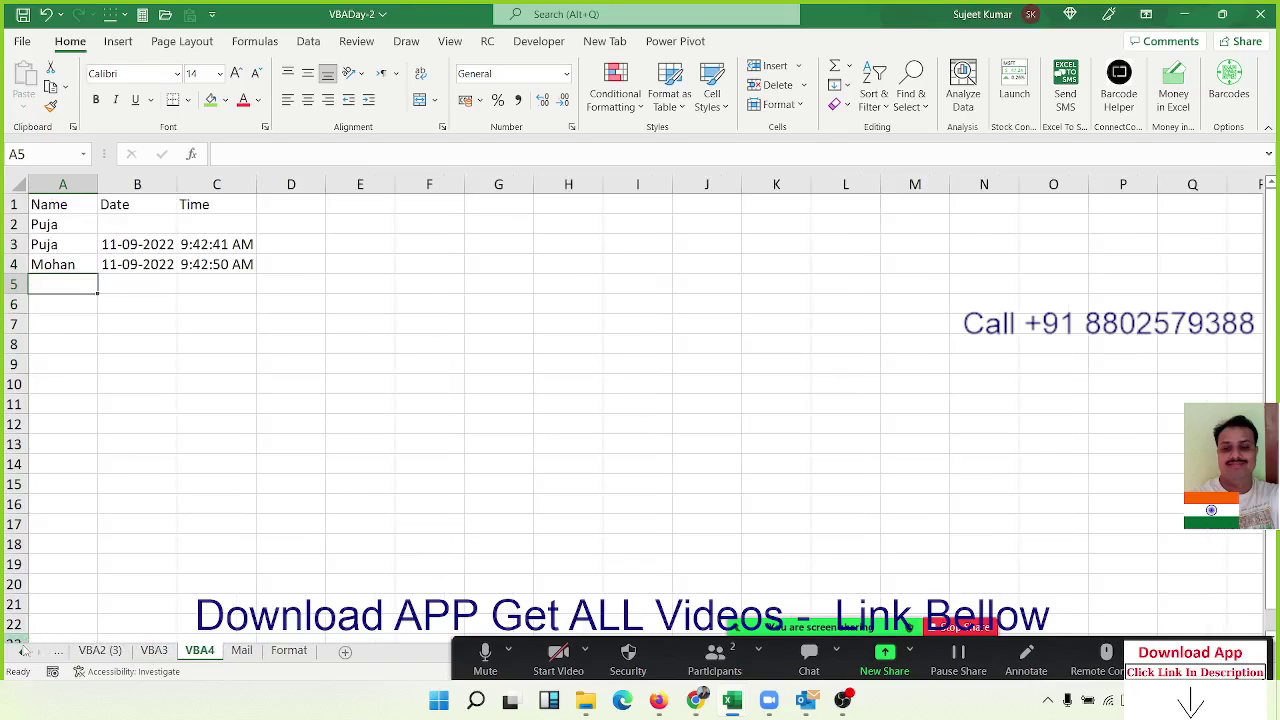
click(20, 651)
click(20, 651)
click(150, 651)
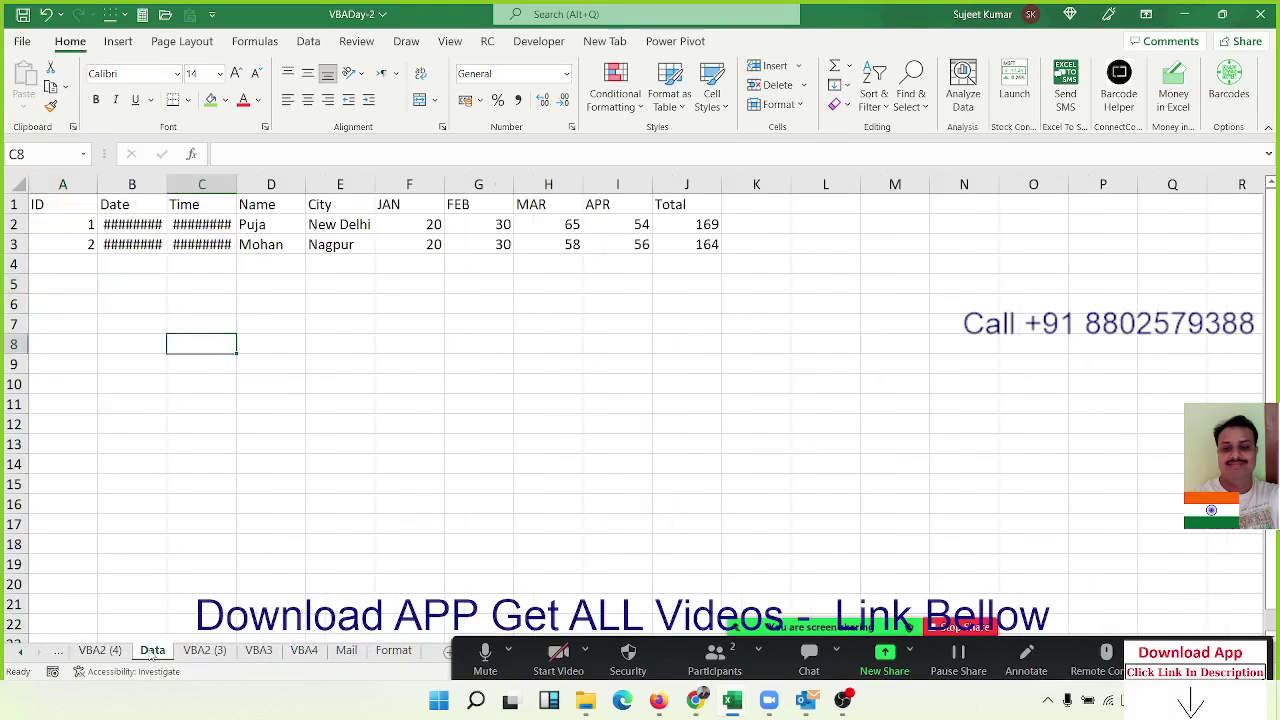
Step: AutoFit columns B and C so full dates and times replace ########
drag(14, 225, 16, 245)
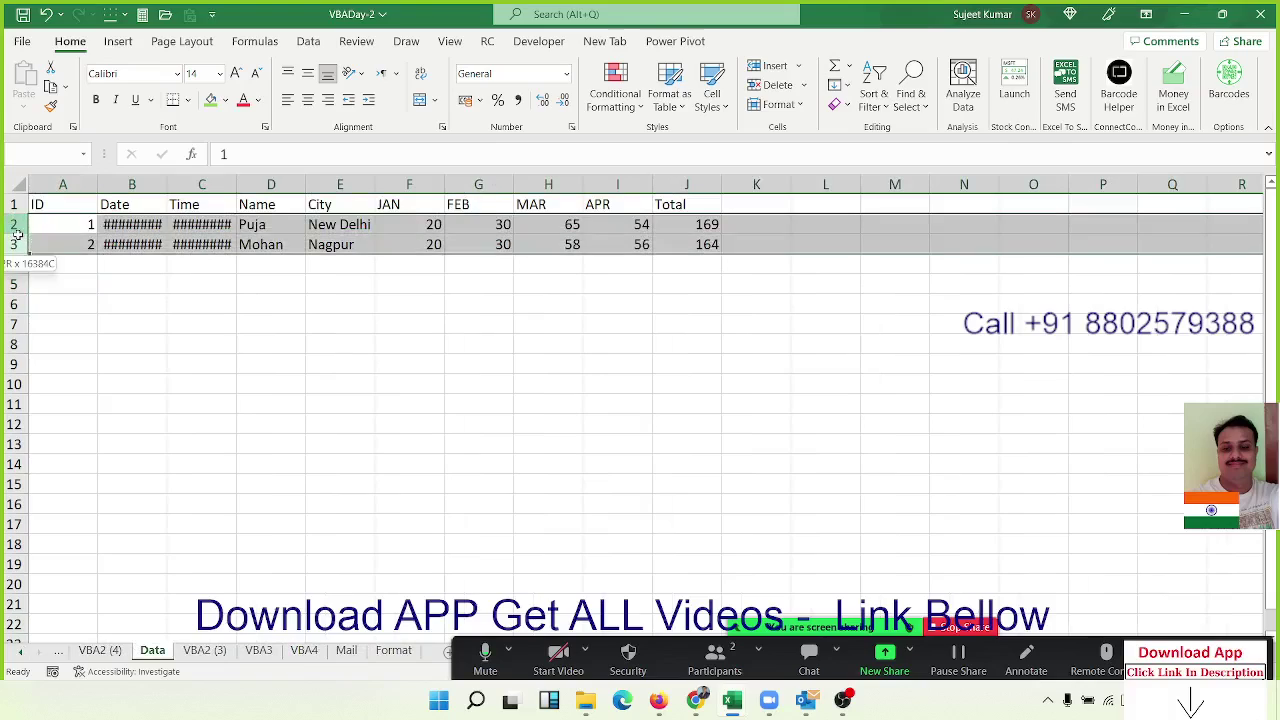
double_click(168, 184)
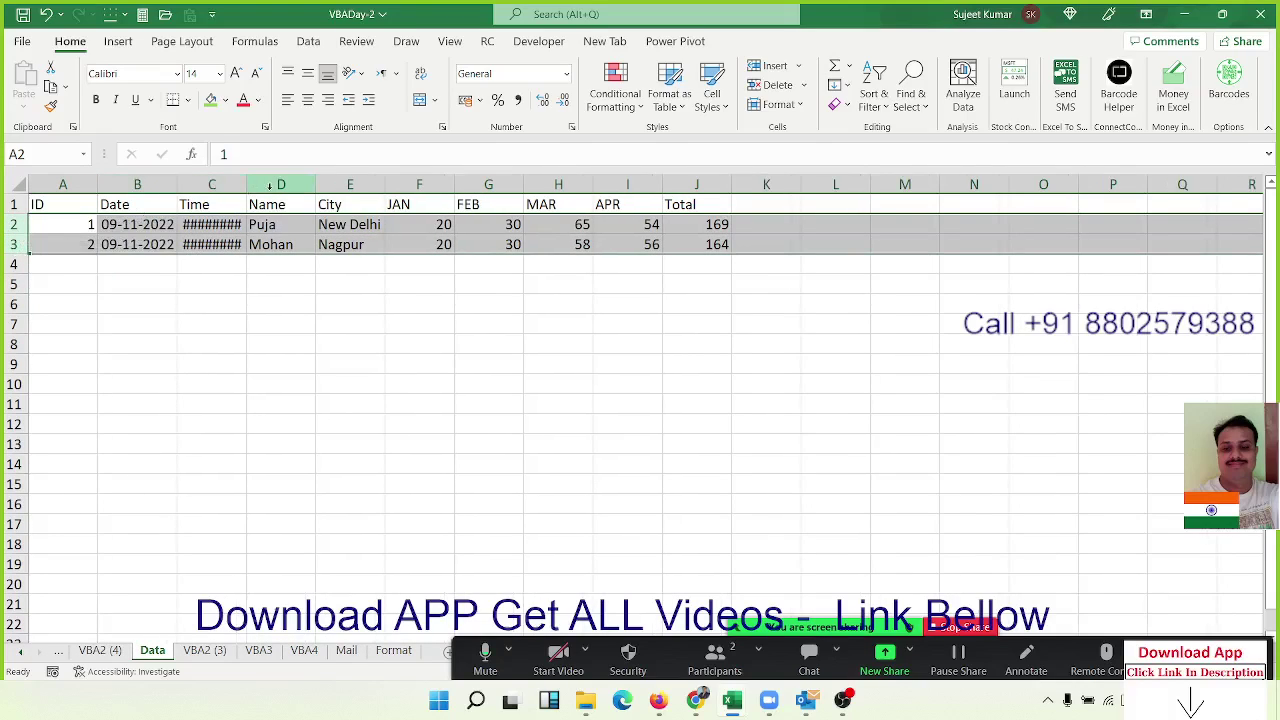
double_click(246, 184)
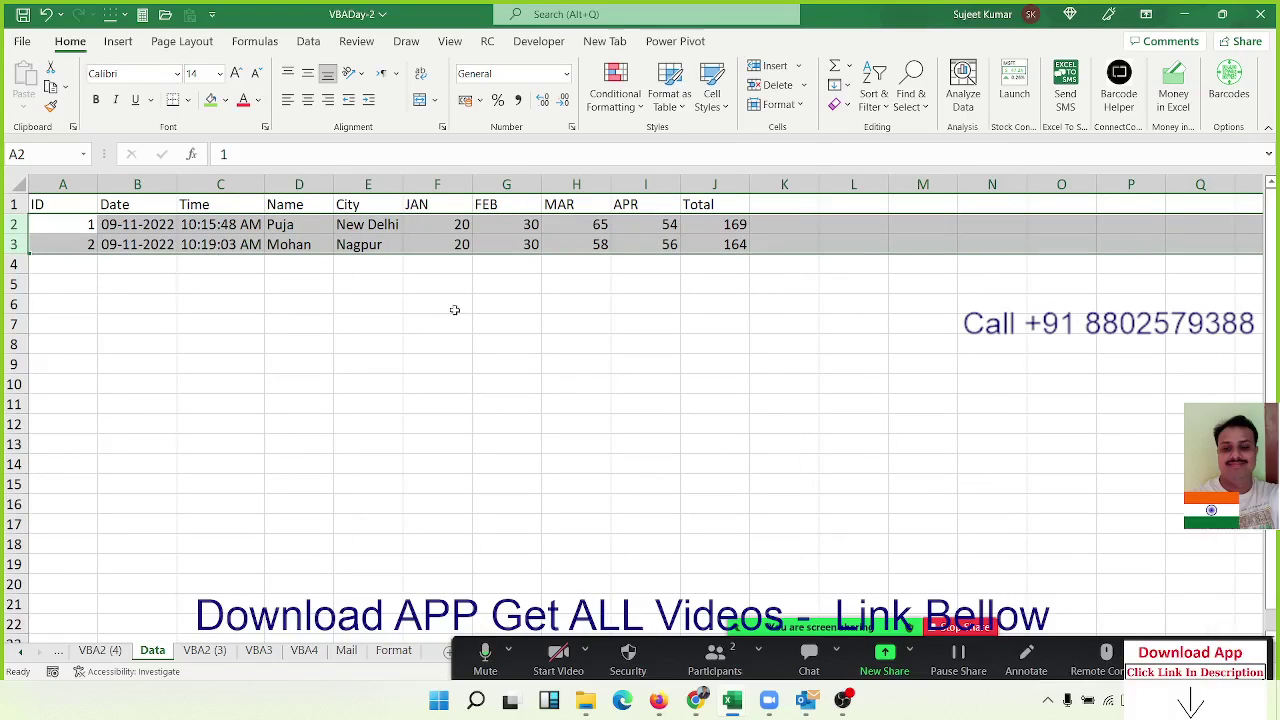
click(621, 286)
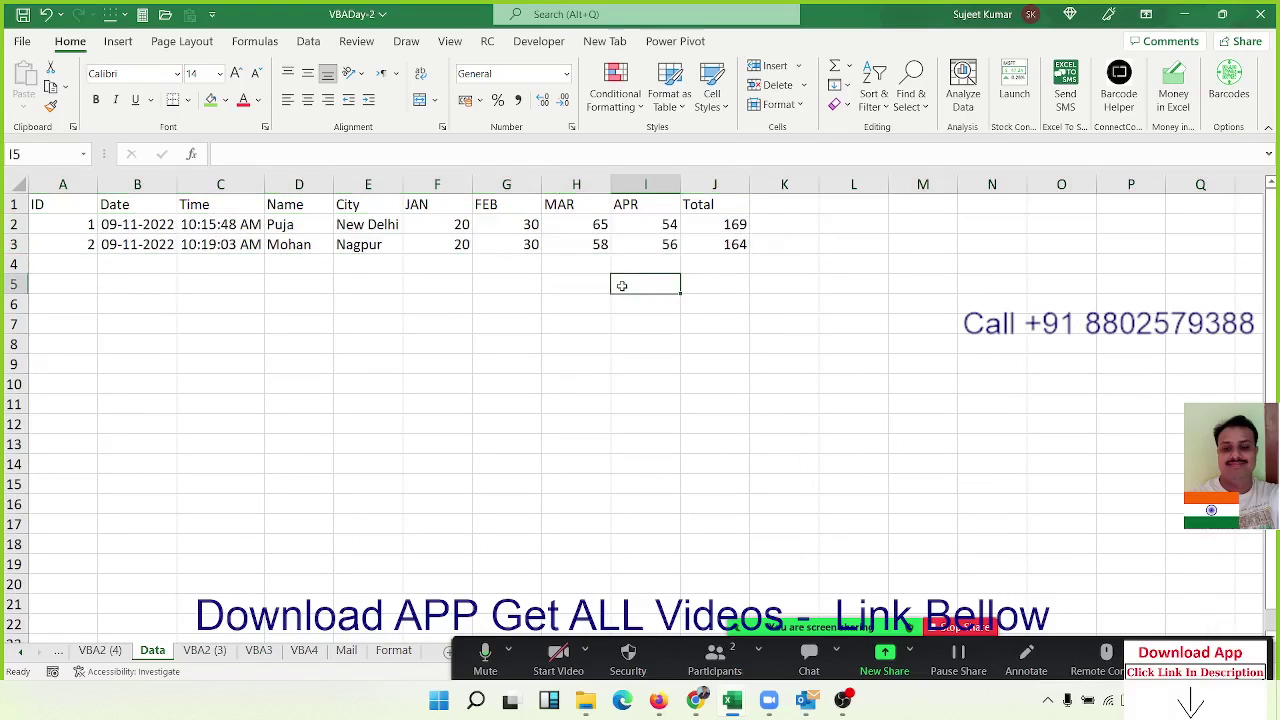
Step: Run UserForm1 from the Visual Basic editor to launch the Data Entry Form
click(545, 45)
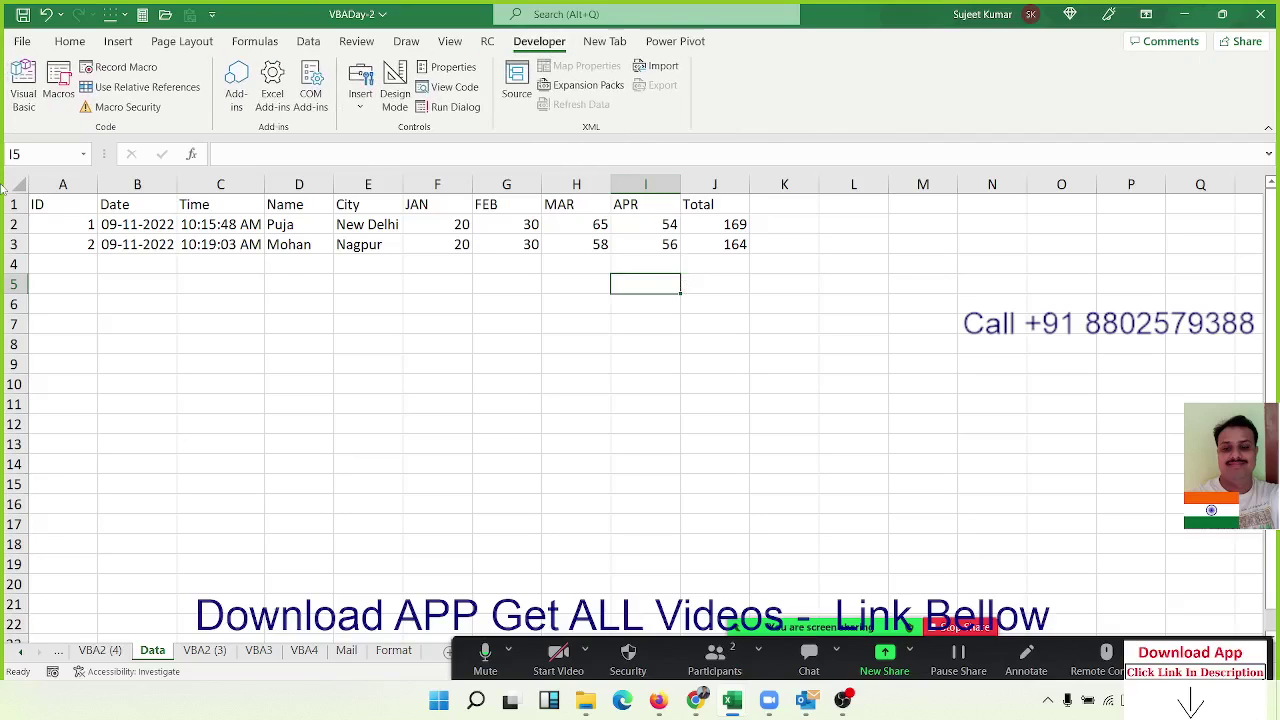
click(31, 94)
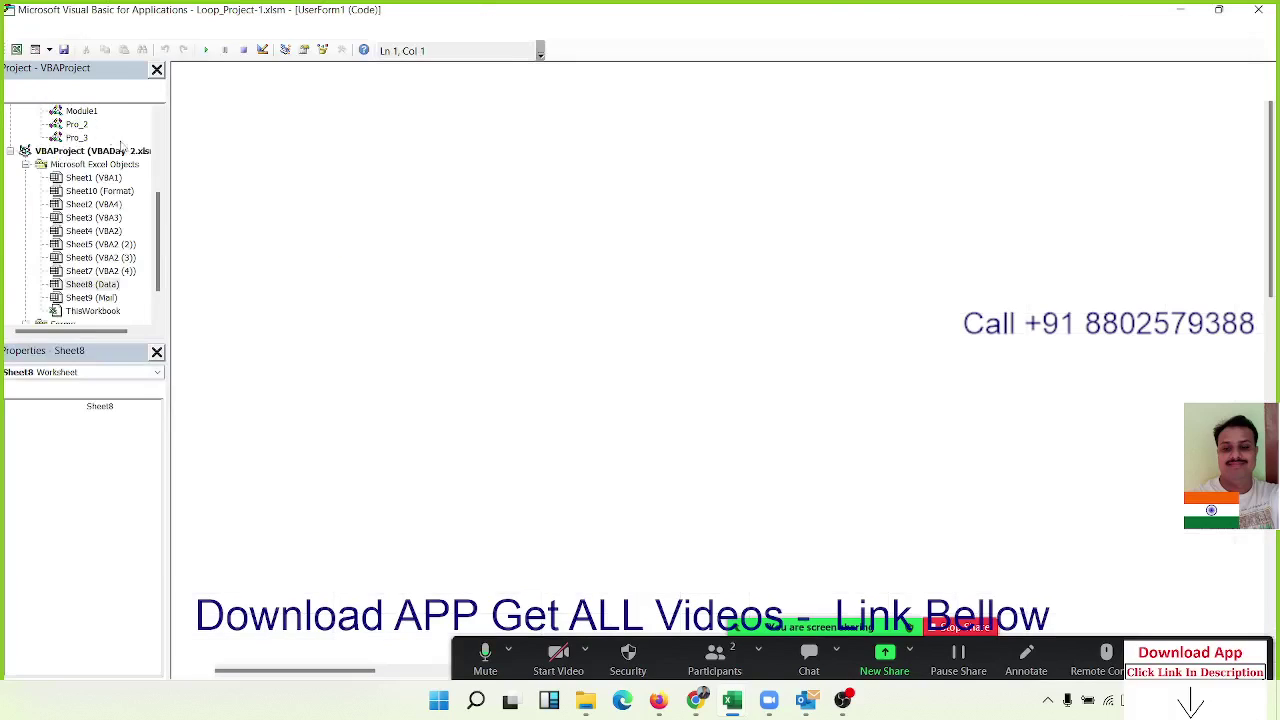
double_click(95, 299)
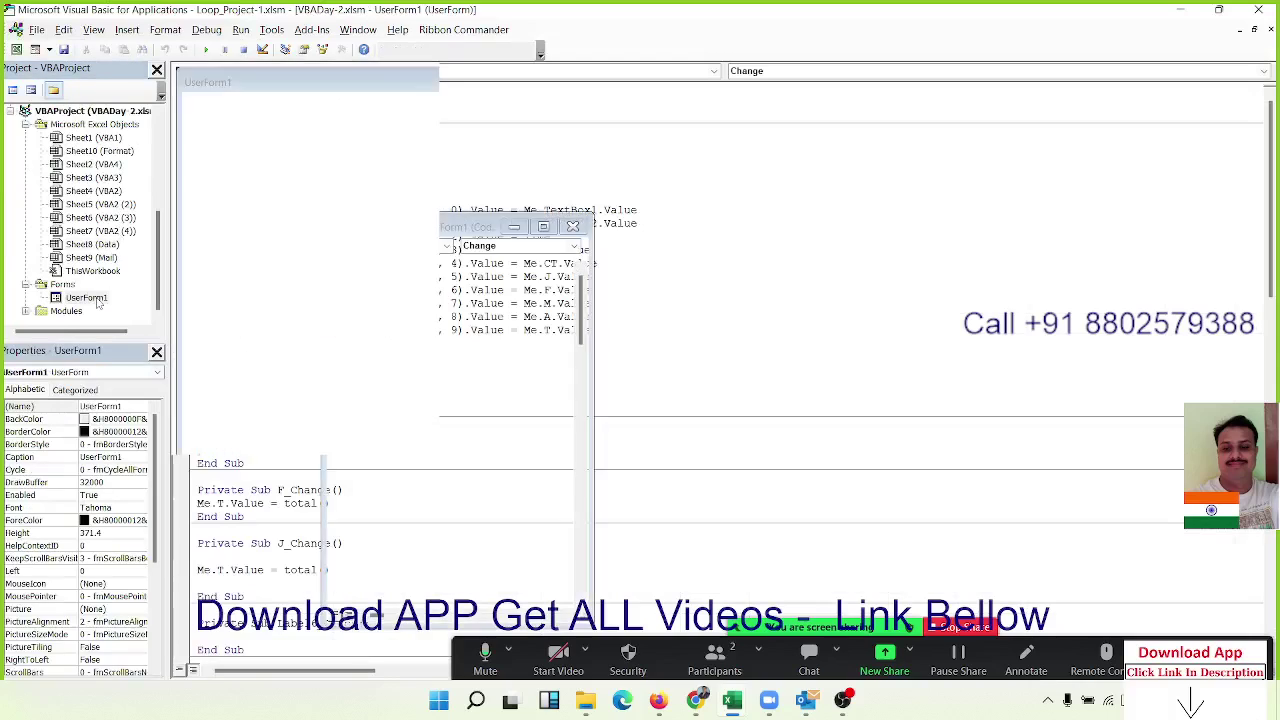
click(205, 49)
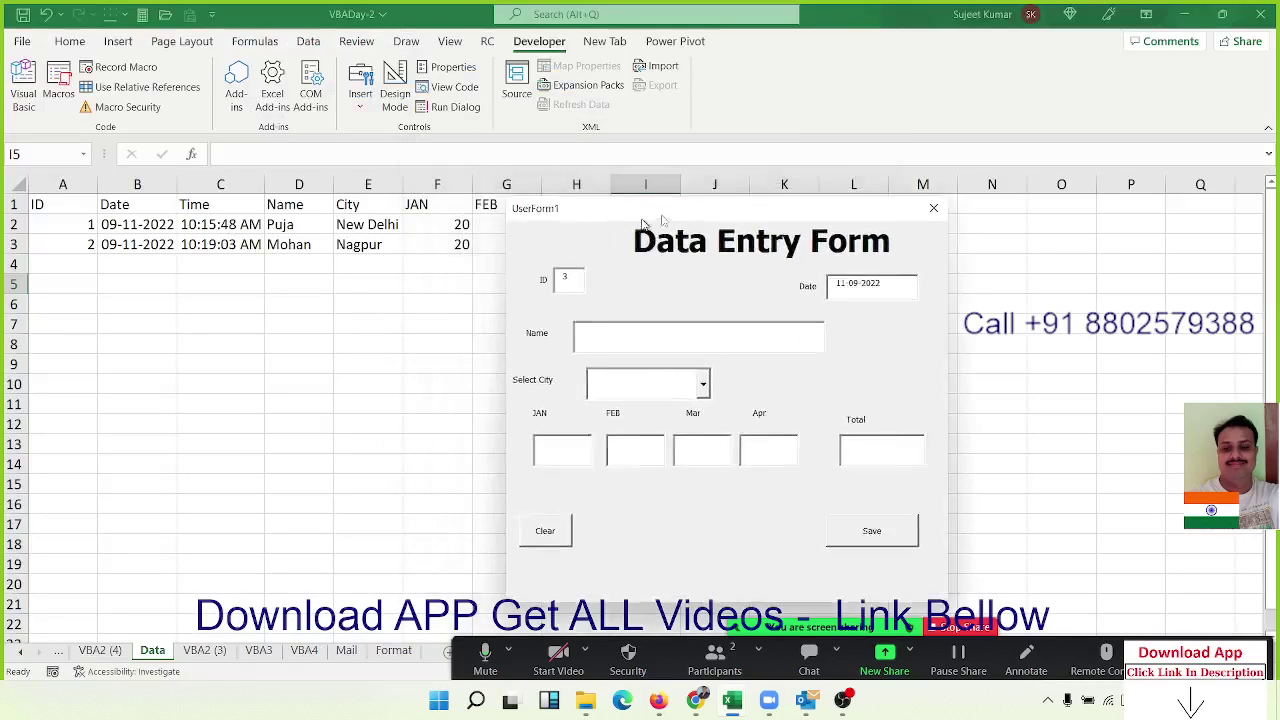
drag(545, 160, 730, 190)
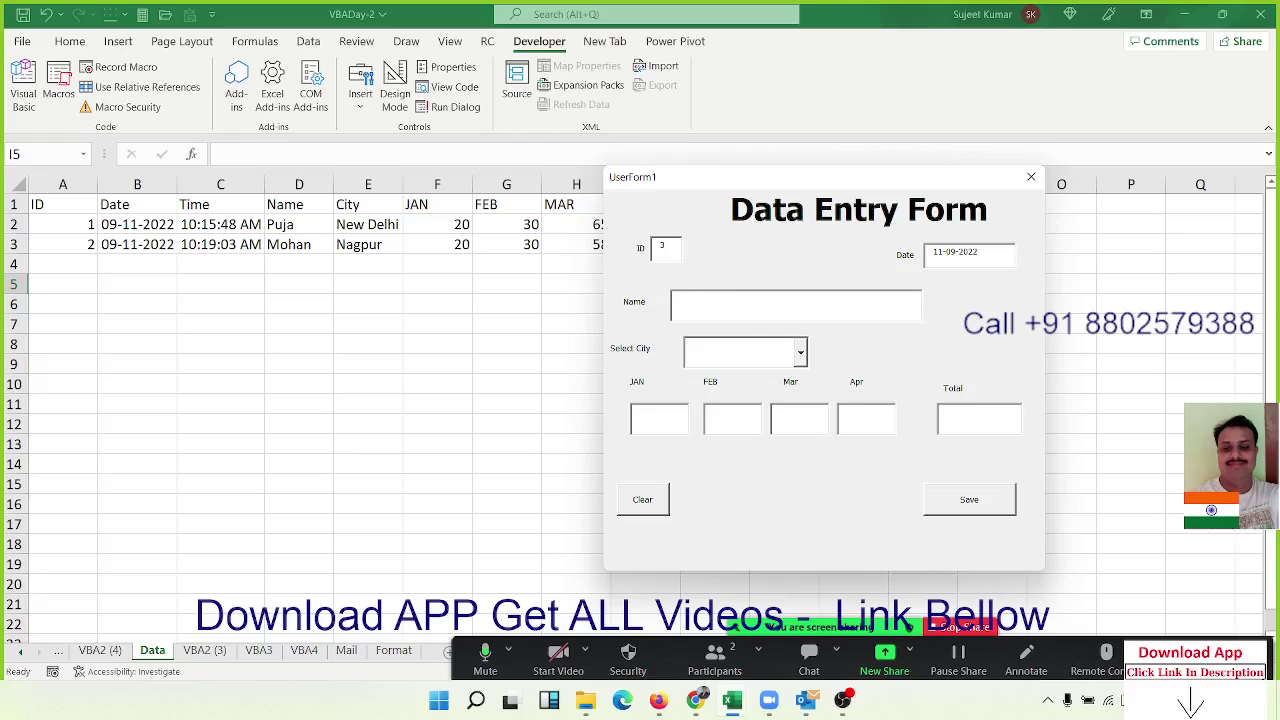
Step: Save a record for Udaypur with months 65, 85, 85, 25, totalling 260
click(800, 356)
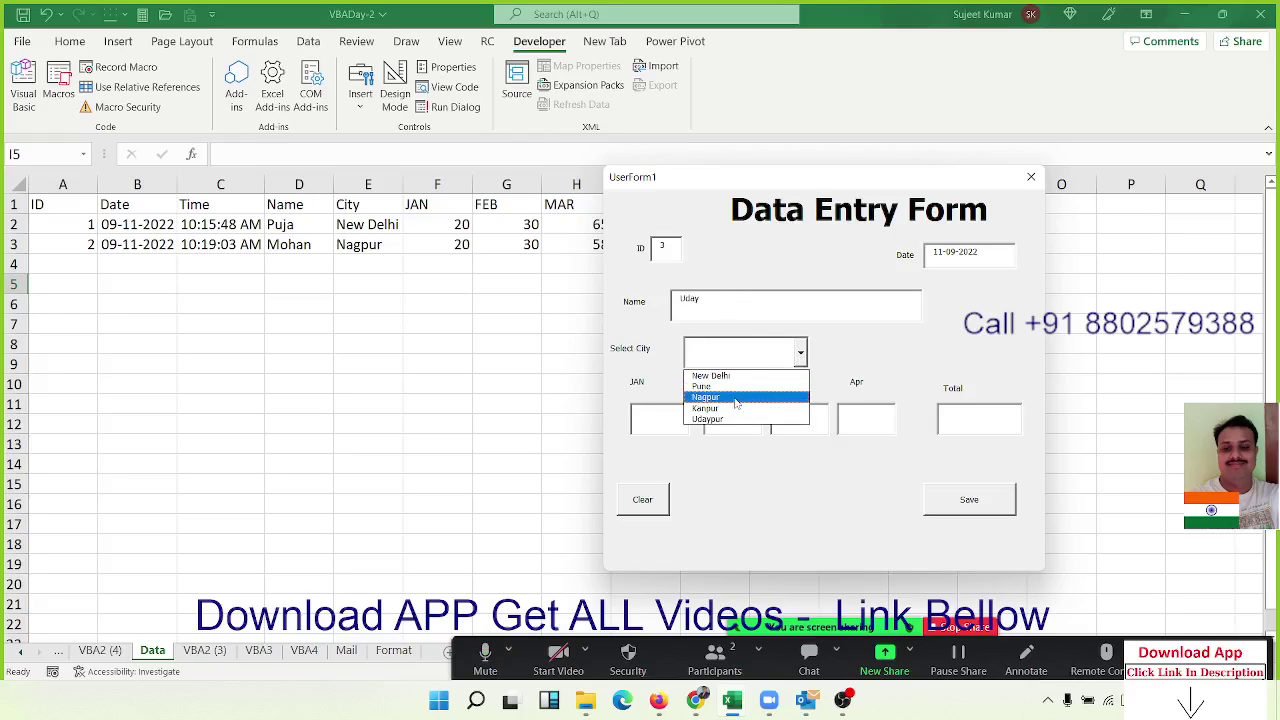
click(736, 399)
click(804, 354)
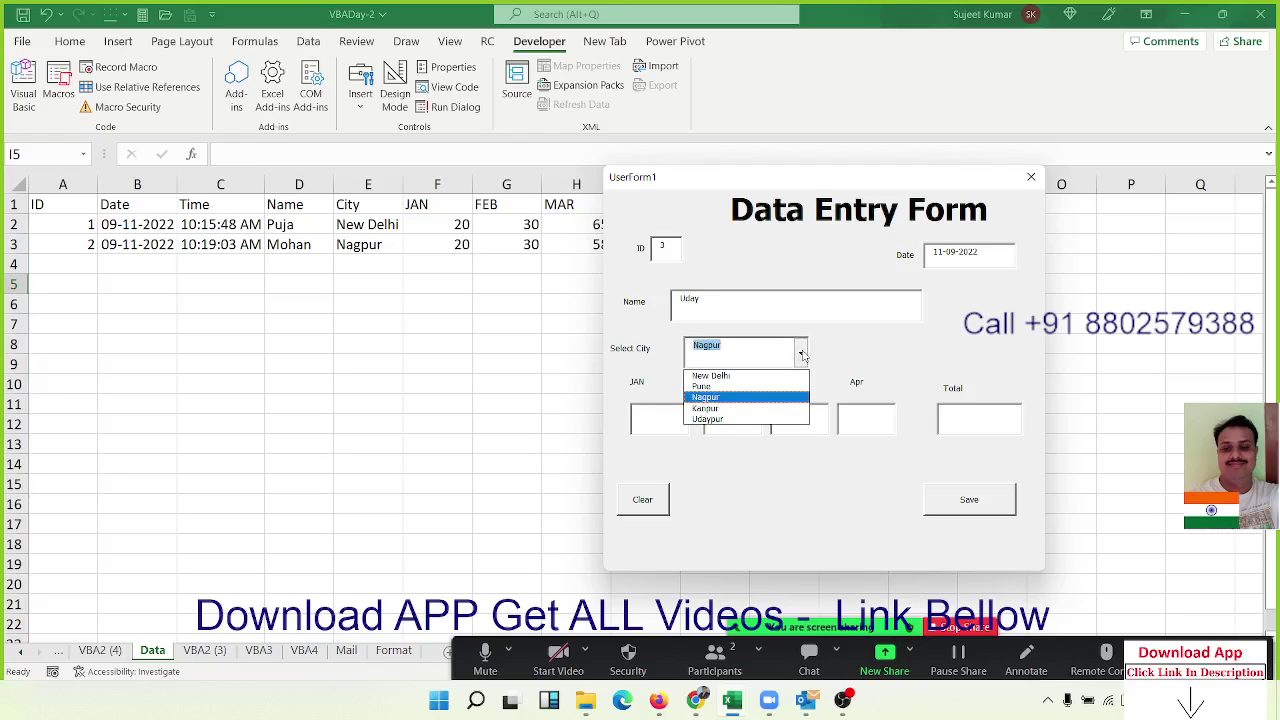
click(731, 427)
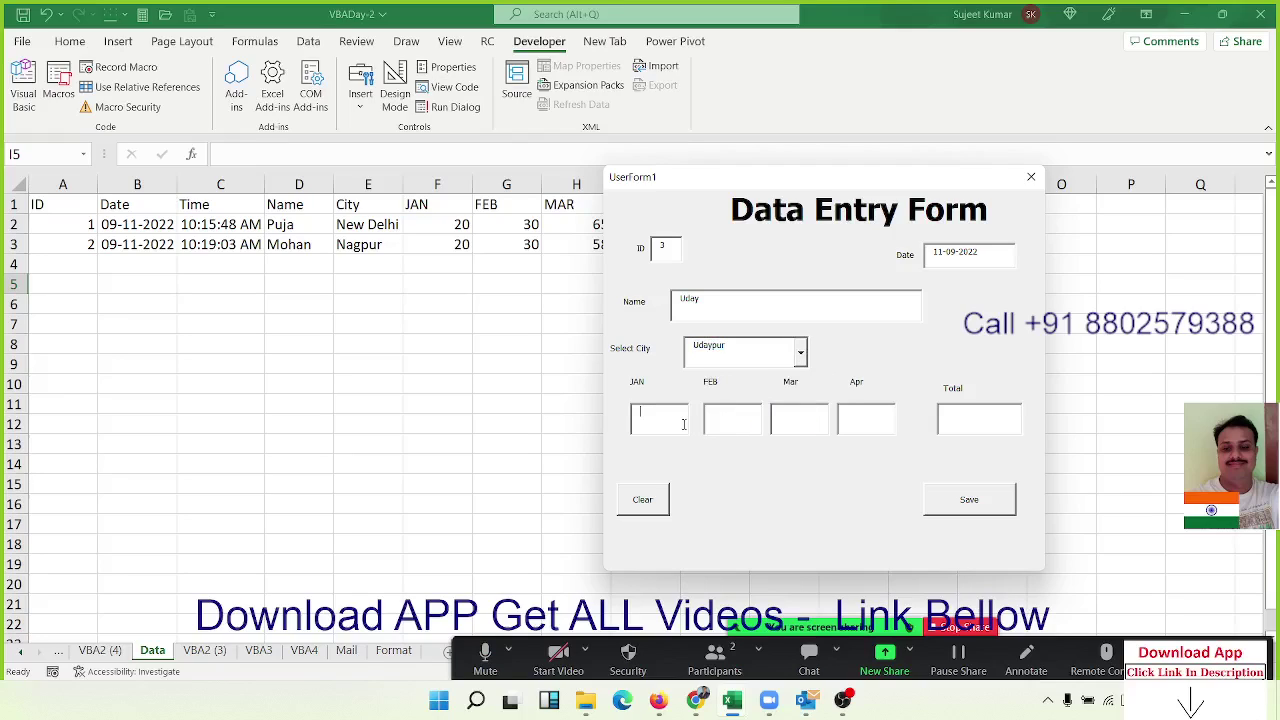
text(65)
text(85)
key(Tab)
text(25)
click(985, 513)
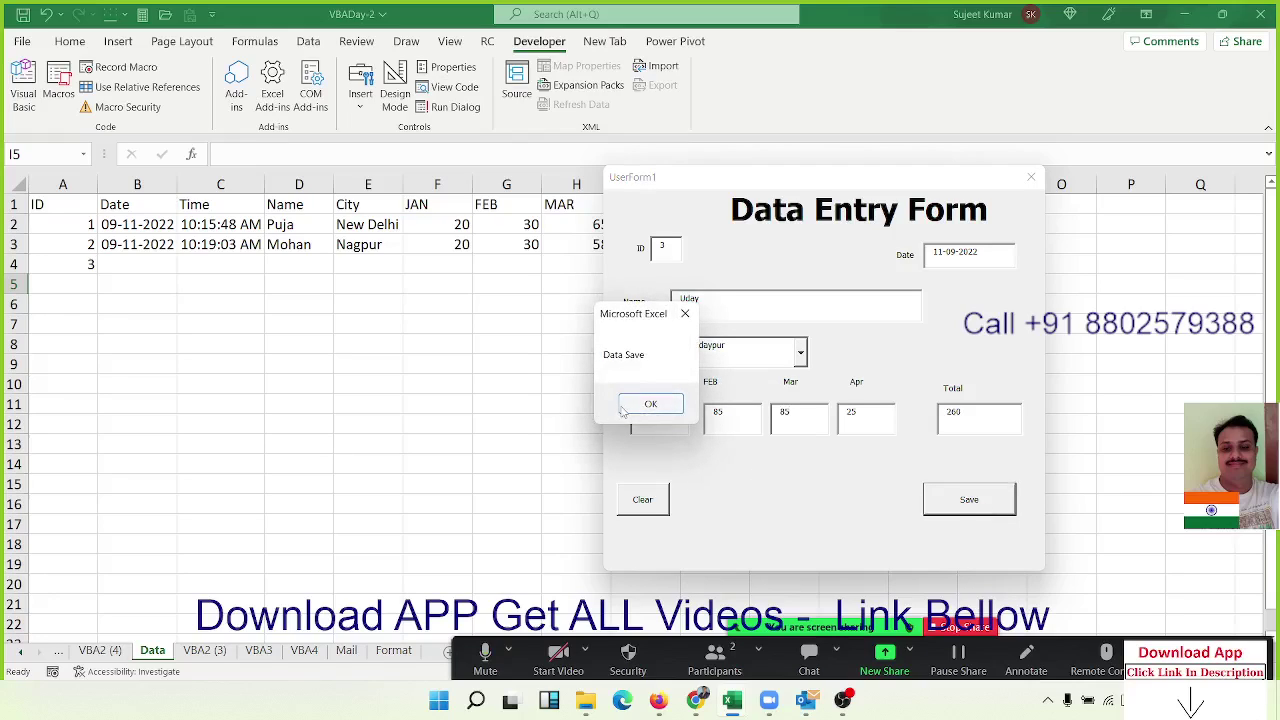
click(624, 410)
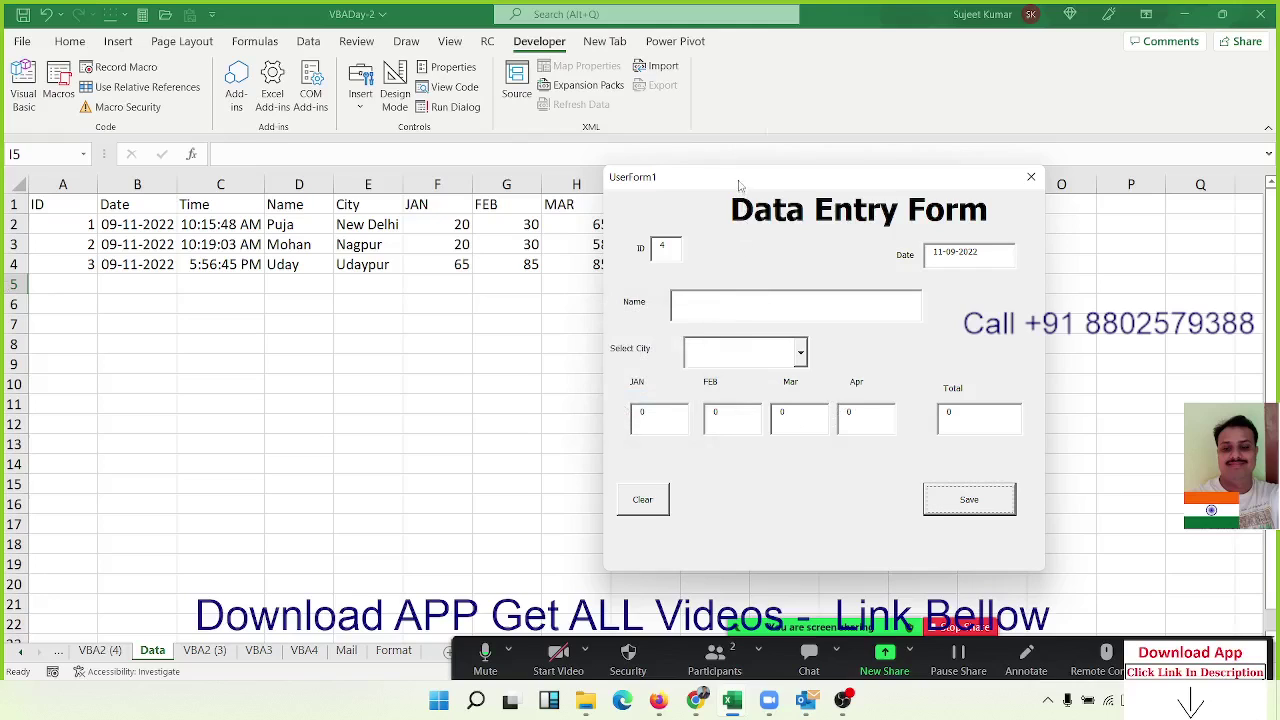
mouse_move(738, 180)
mouse_down()
mouse_move(634, 304)
mouse_move(577, 115)
mouse_up()
Step: Close the running form and scroll through the workbook's save-event code
click(869, 111)
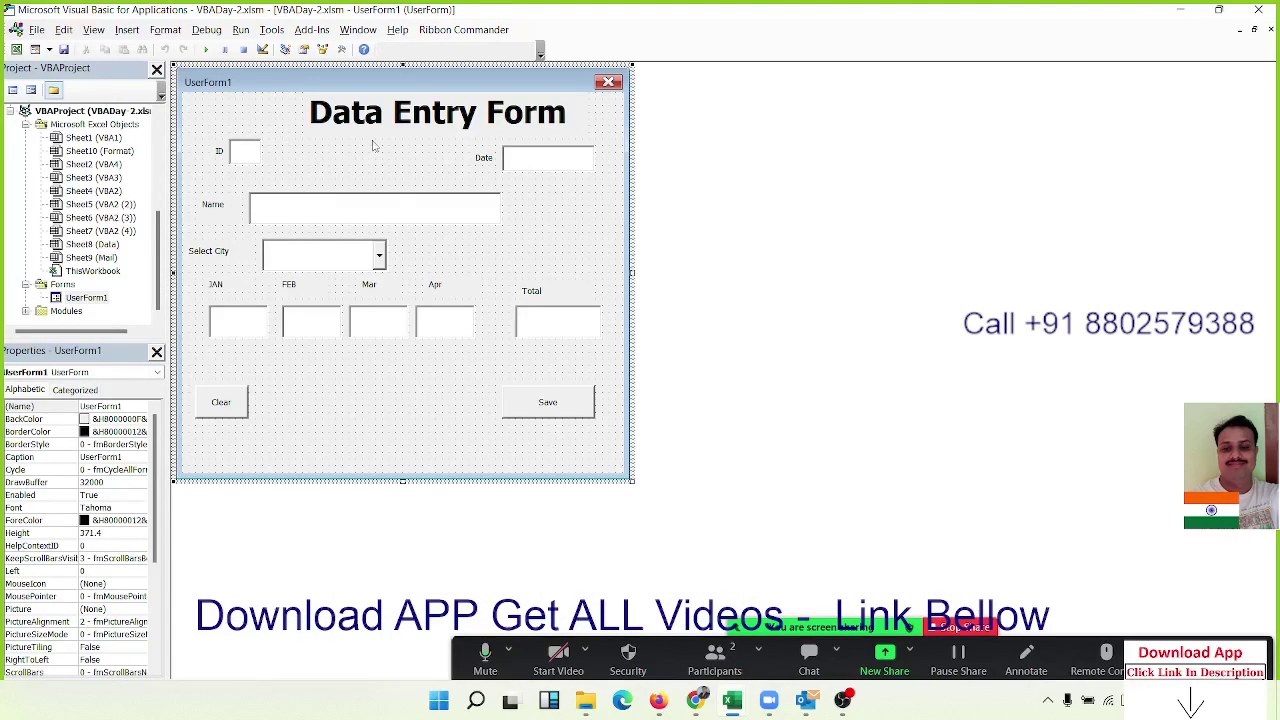
double_click(548, 401)
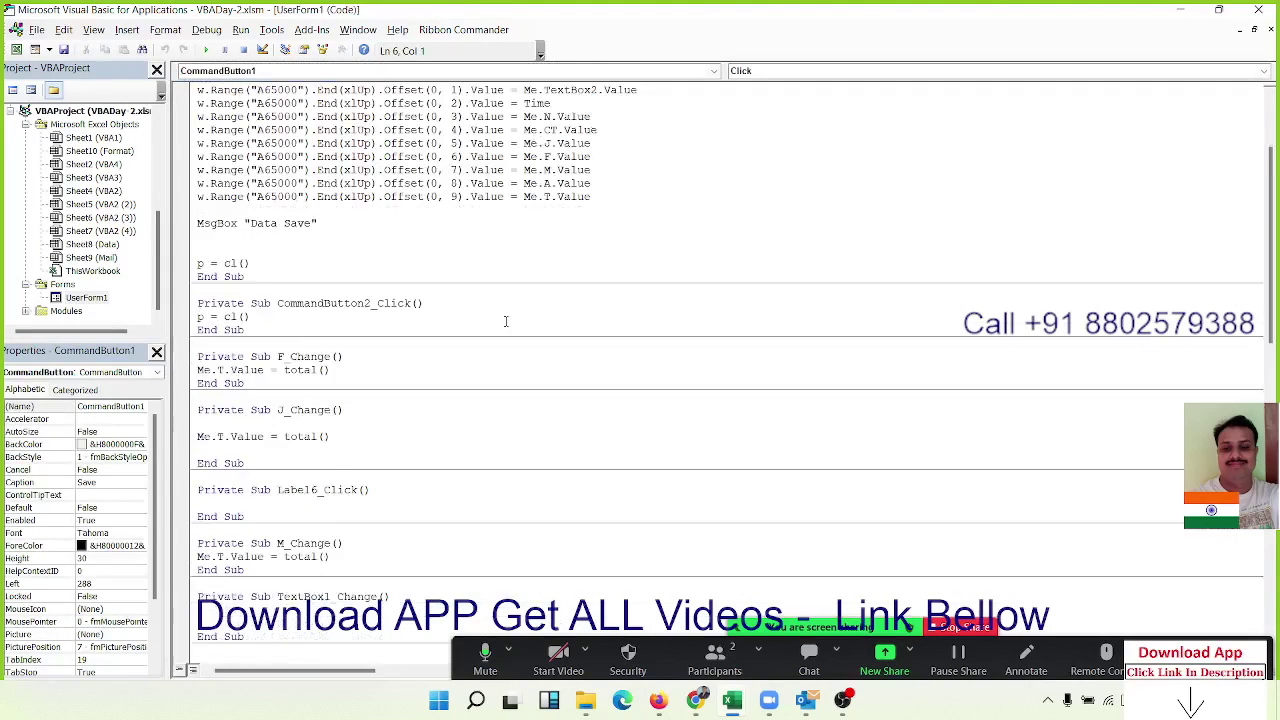
scroll(505, 321, down, 6)
scroll(505, 321, down, 8)
scroll(505, 321, down, 6)
scroll(505, 321, down, 5)
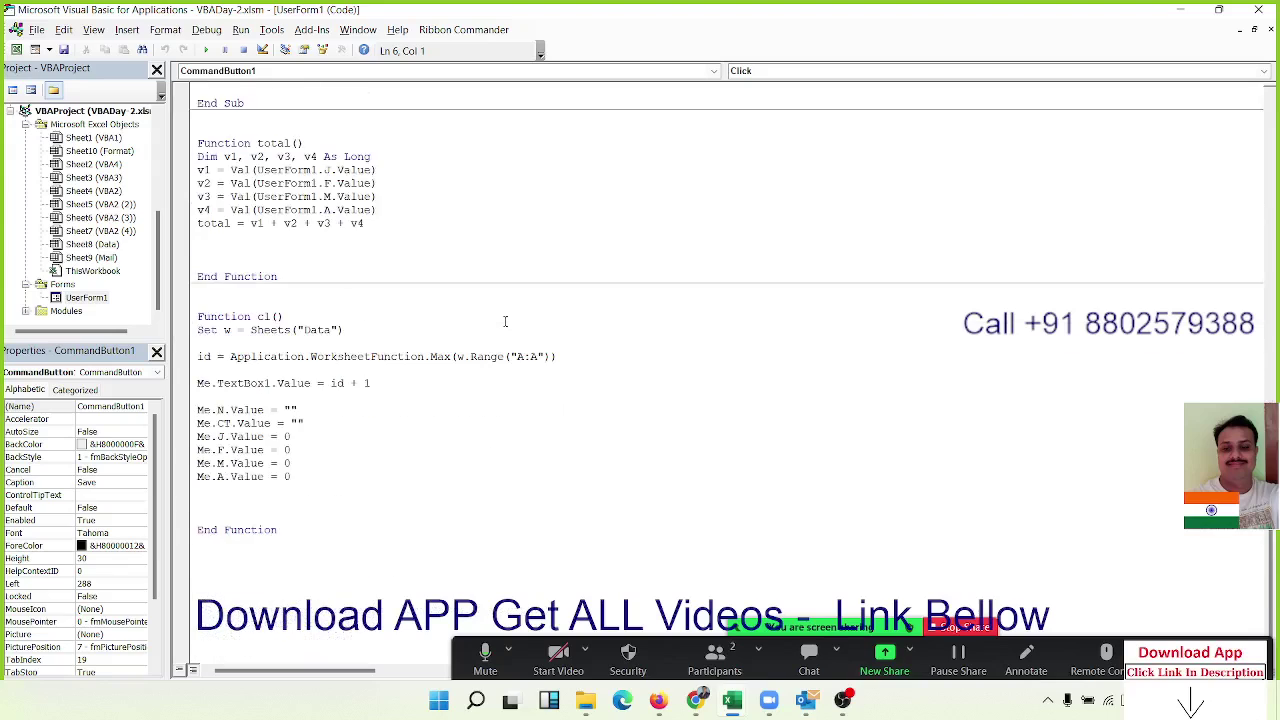
scroll(505, 321, up, 9)
scroll(505, 321, up, 10)
scroll(505, 321, up, 5)
scroll(505, 321, up, 3)
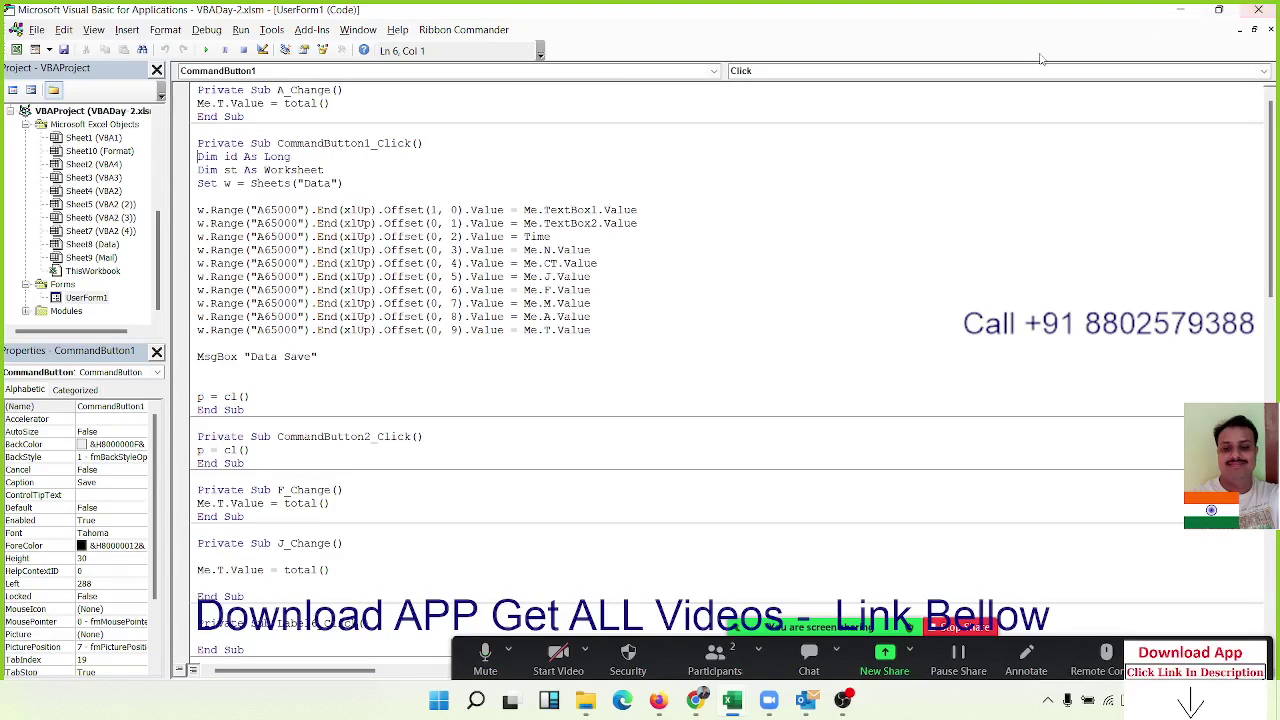
Step: Exit the VBA editor, then close VBADay-2 choosing Don't Save
click(1258, 12)
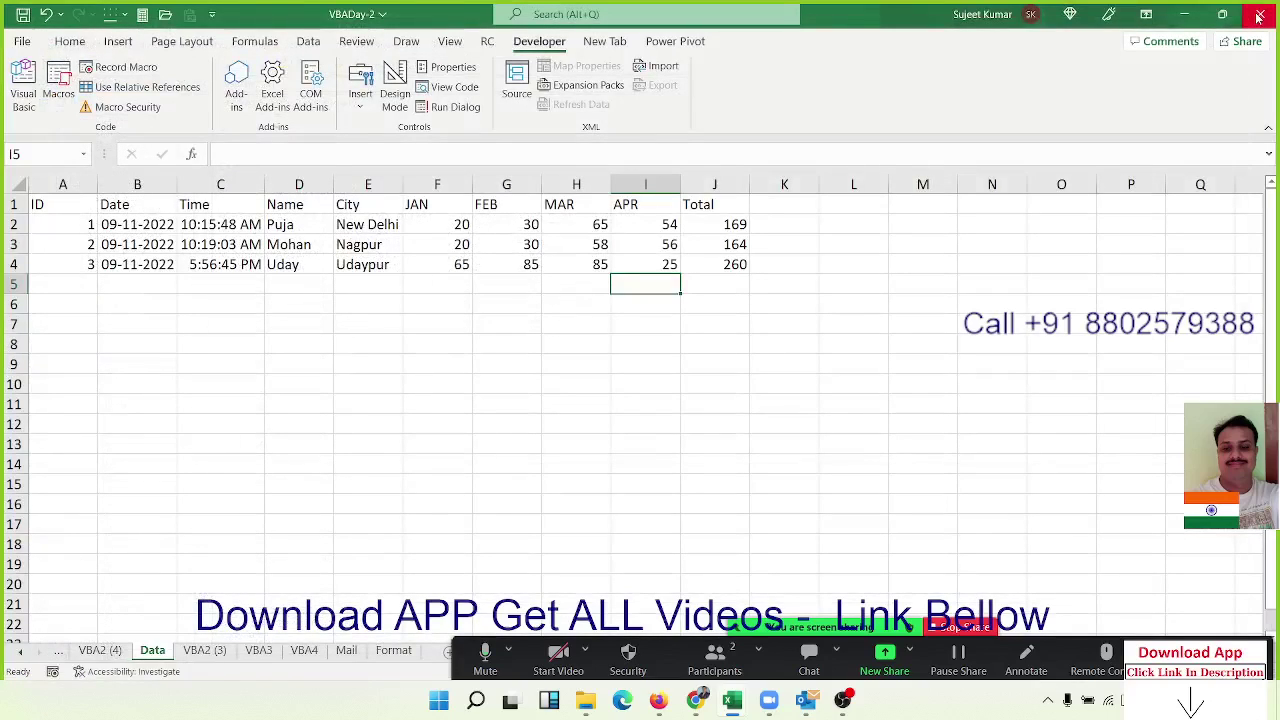
click(1258, 14)
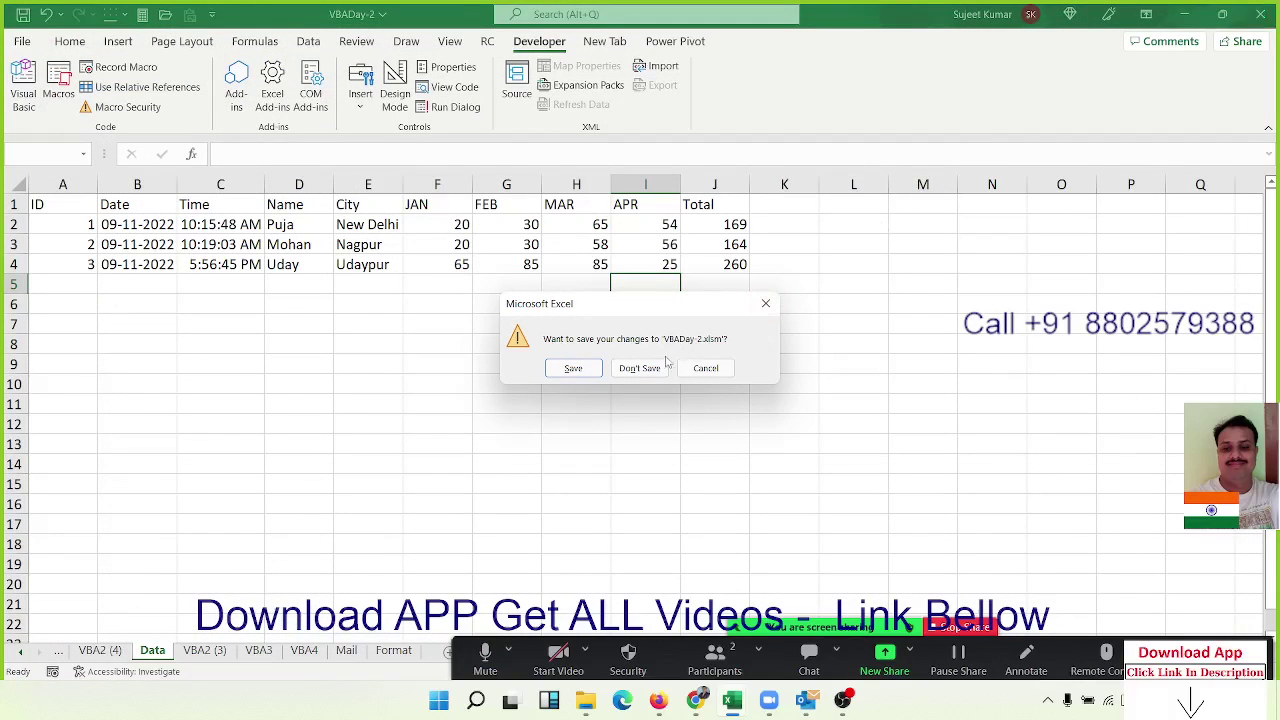
click(658, 369)
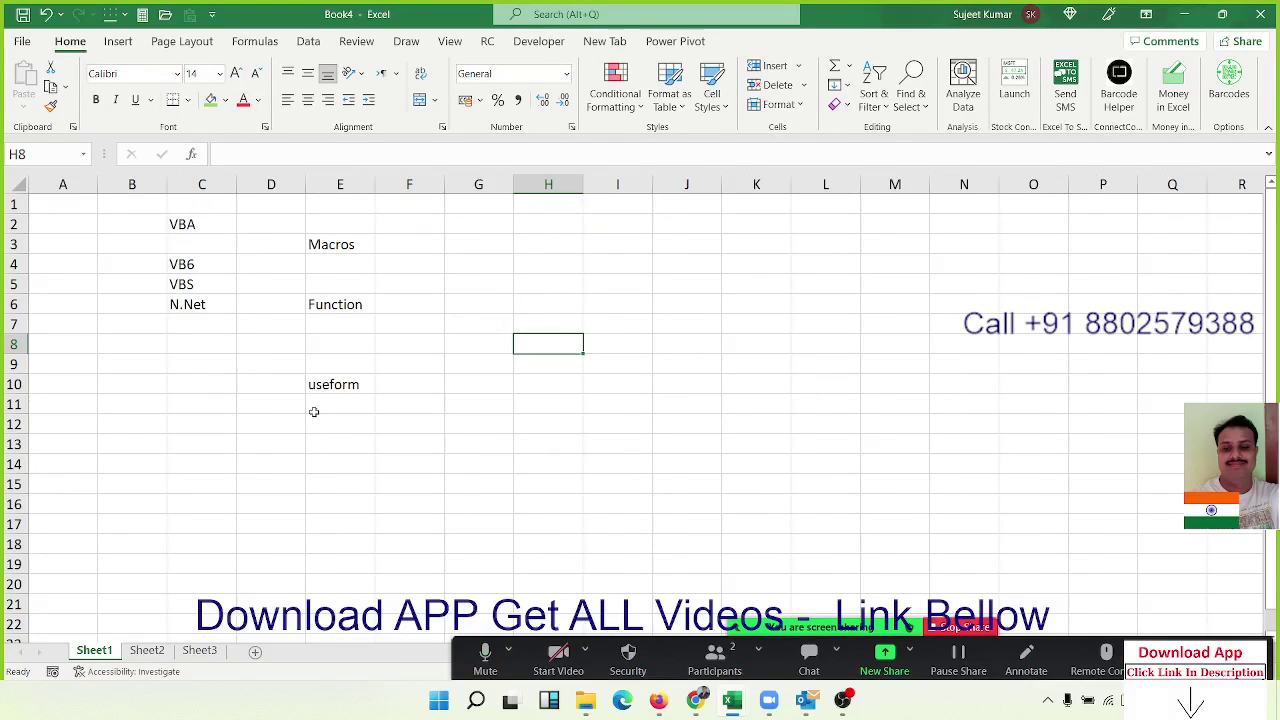
Step: Correct the misspelled 'useform' entry in E10 to 'userform'
click(302, 247)
click(341, 252)
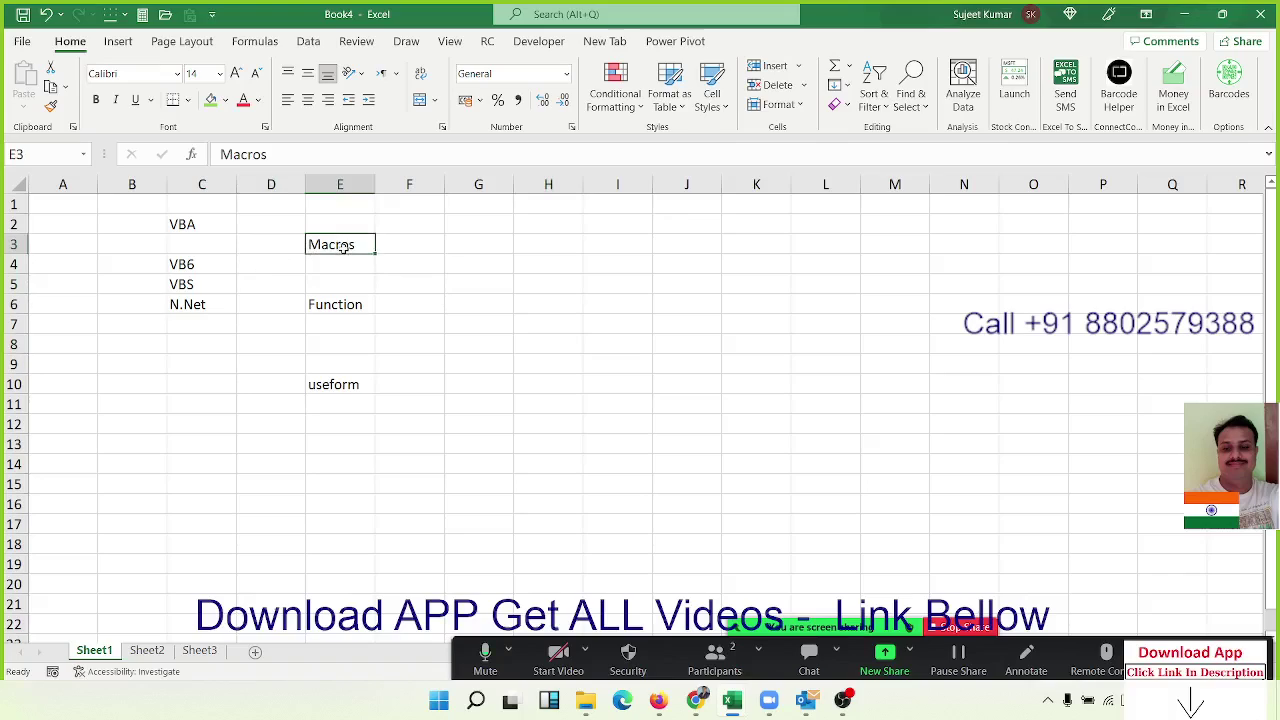
click(359, 303)
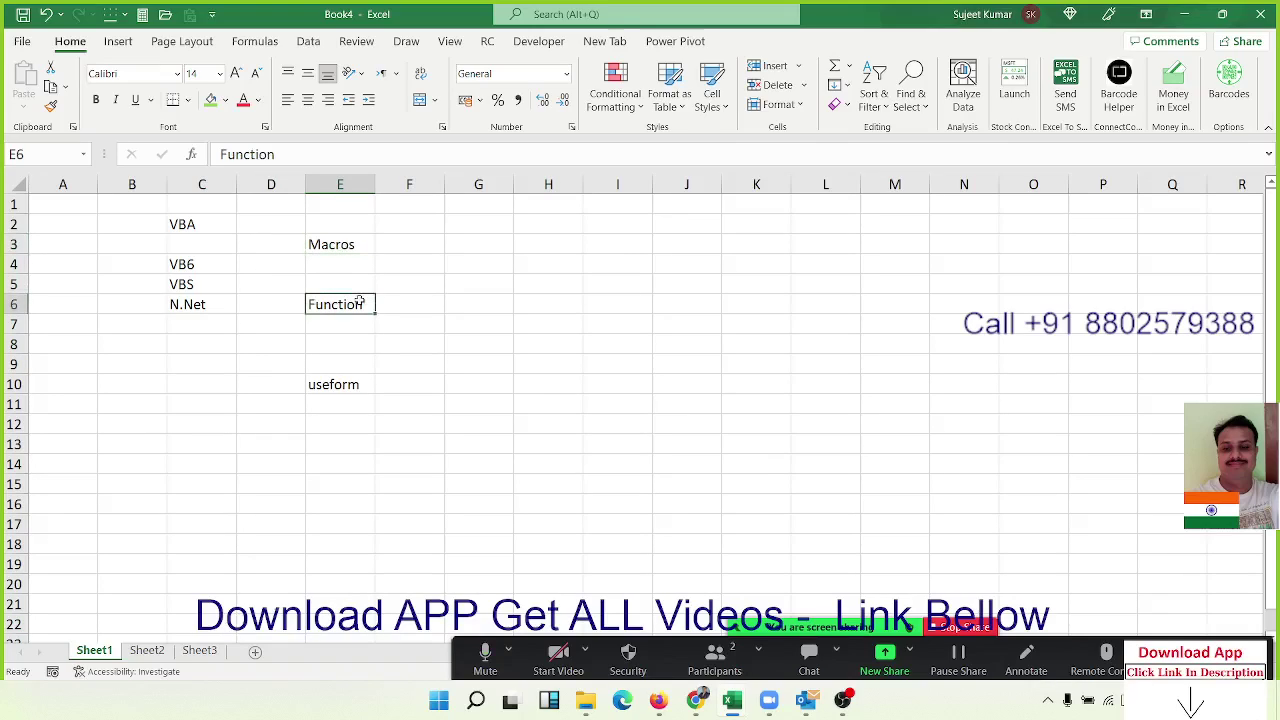
double_click(366, 384)
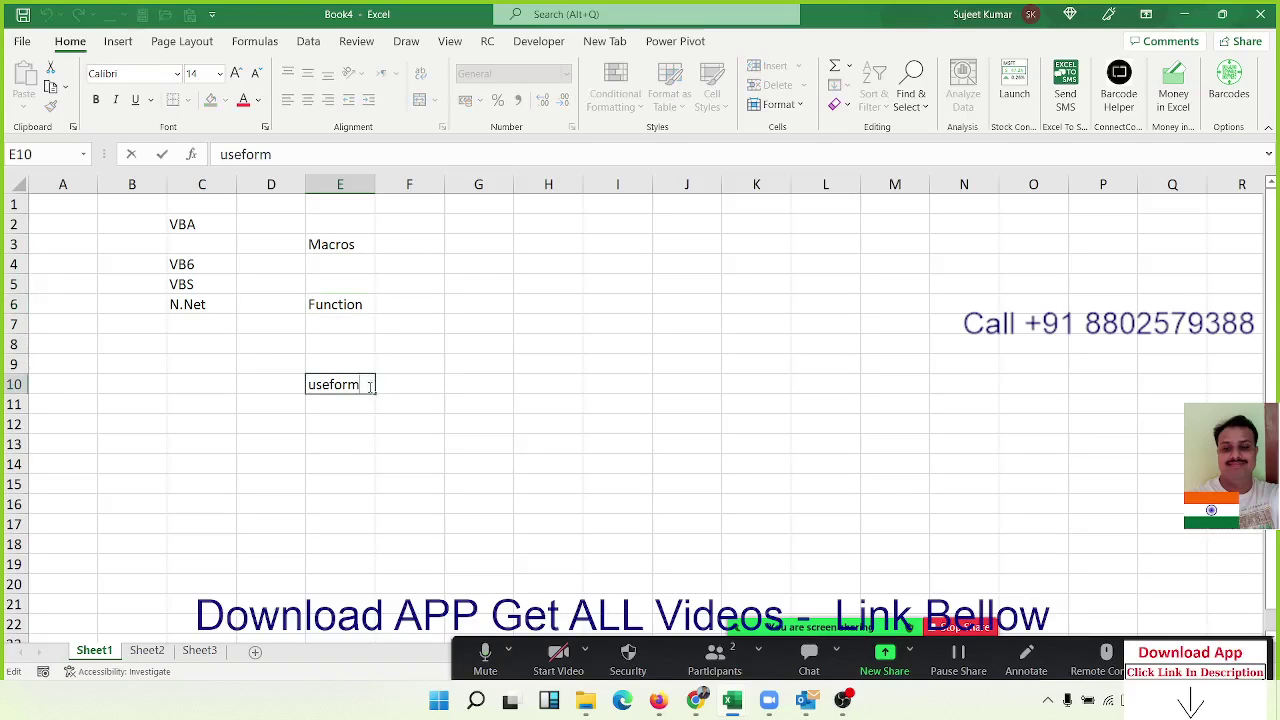
text(r)
key(Return)
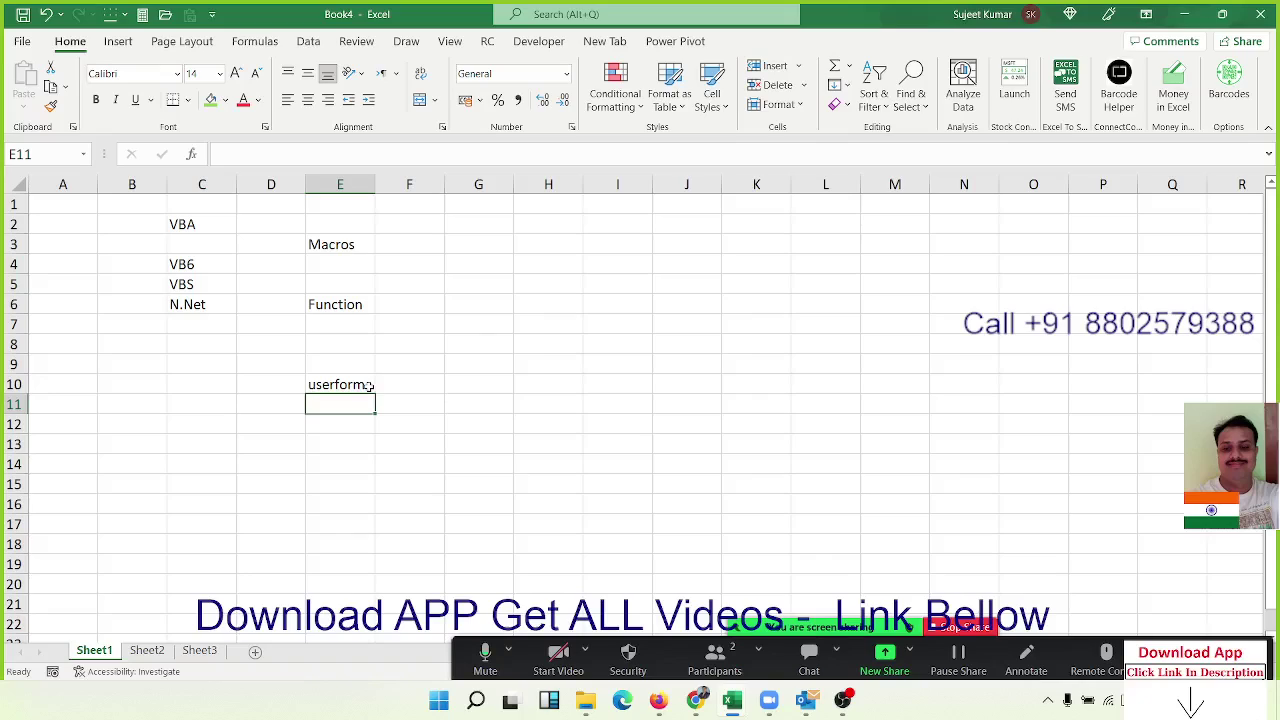
Step: Enter the title 'Excel VBA Macros Power Programming' in H3
mouse_move(572, 248)
mouse_down()
mouse_move(590, 246)
mouse_move(573, 247)
mouse_up()
text(E)
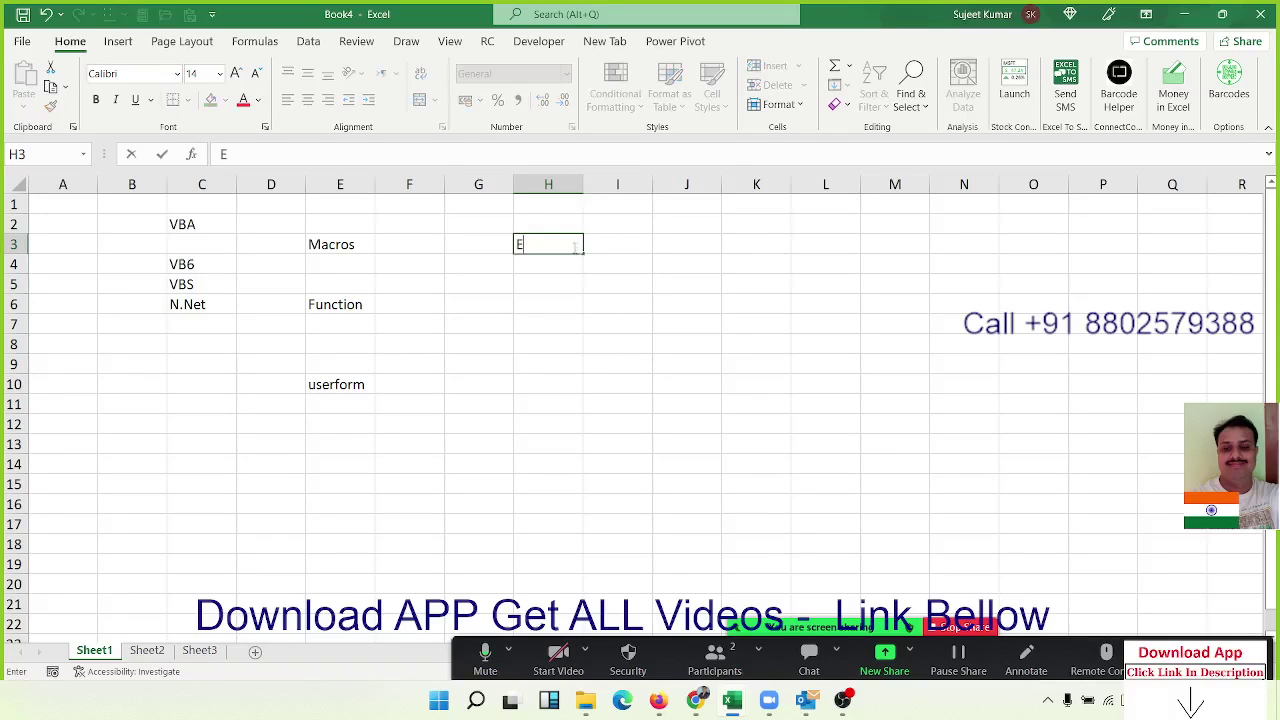
text(xcel VBA)
text( M)
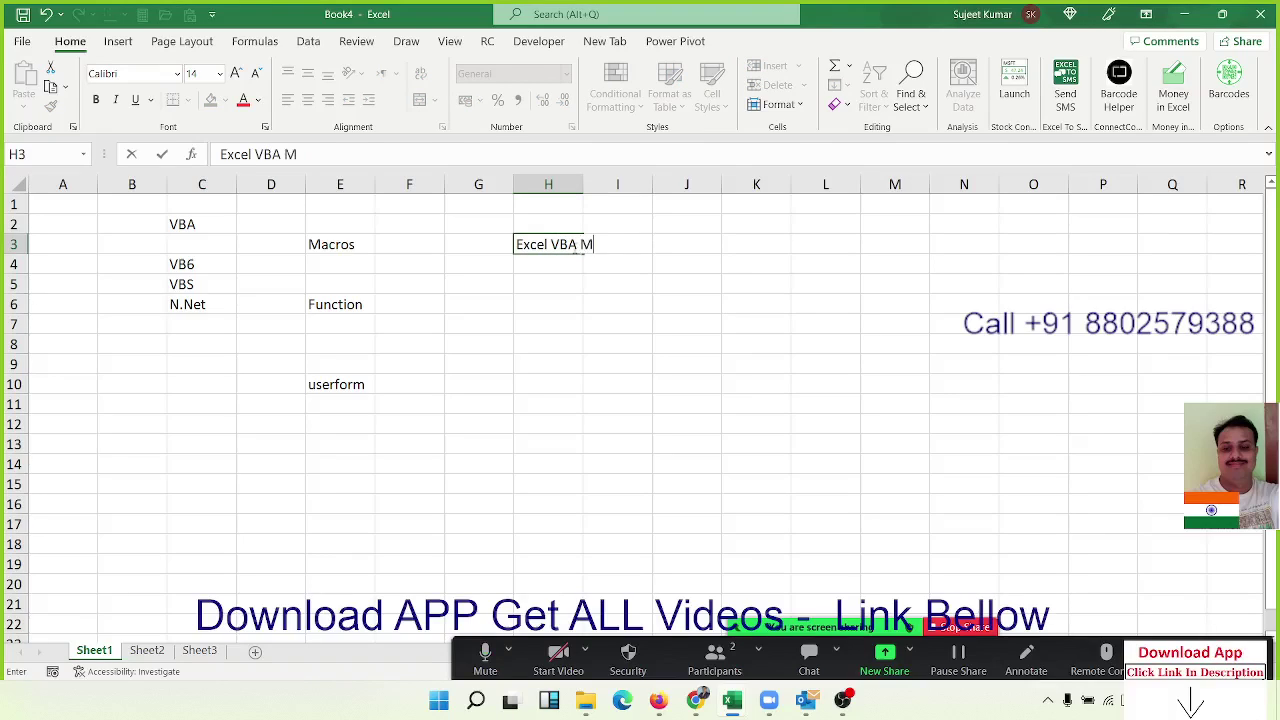
text(acros Po)
text(wer Pr)
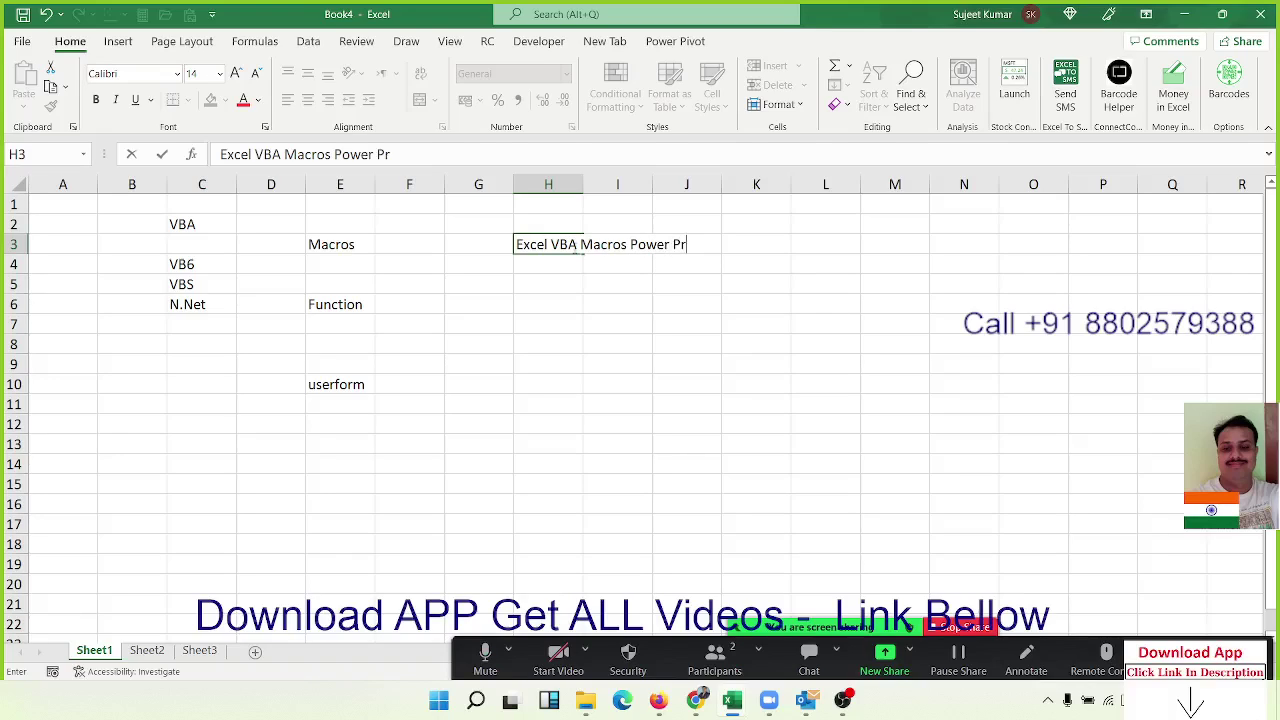
text(ogramm)
text(ing)
key(Return)
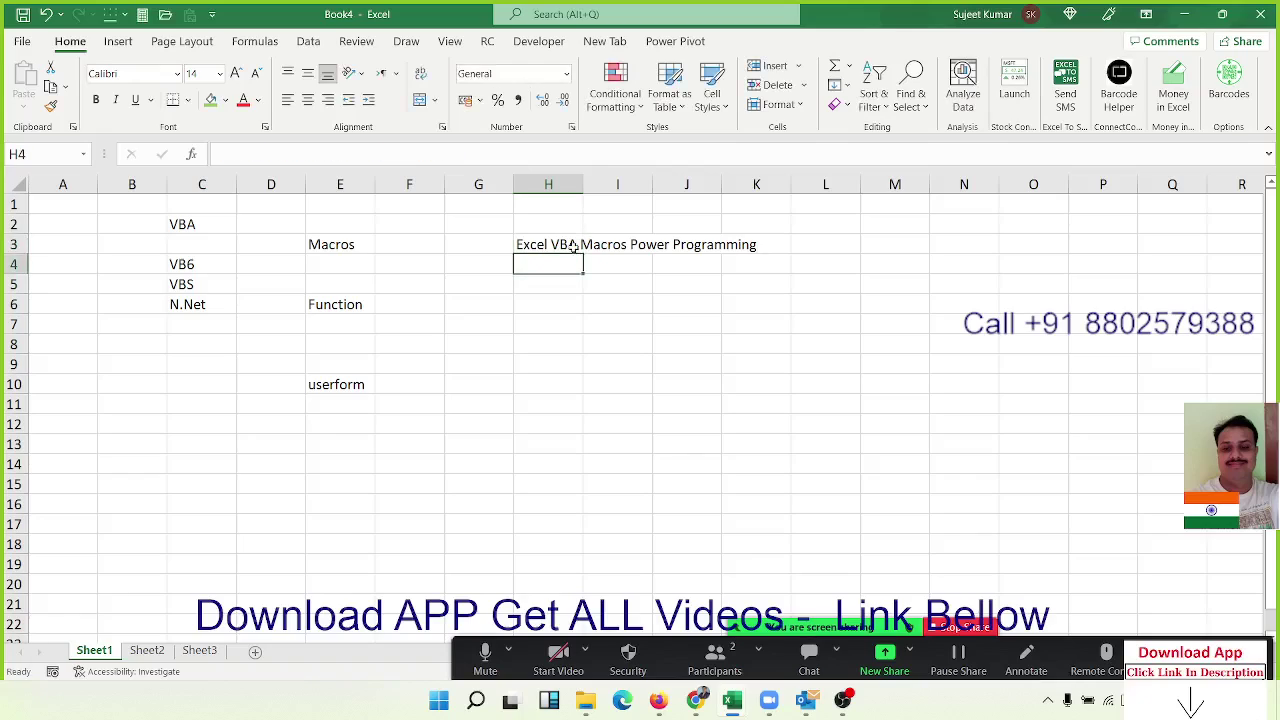
Step: Fill row 5 with Crash Course in K5, 2 Day in M5 and 3H in N5
key(Right)
key(Right)
key(Down)
key(Right)
text(C)
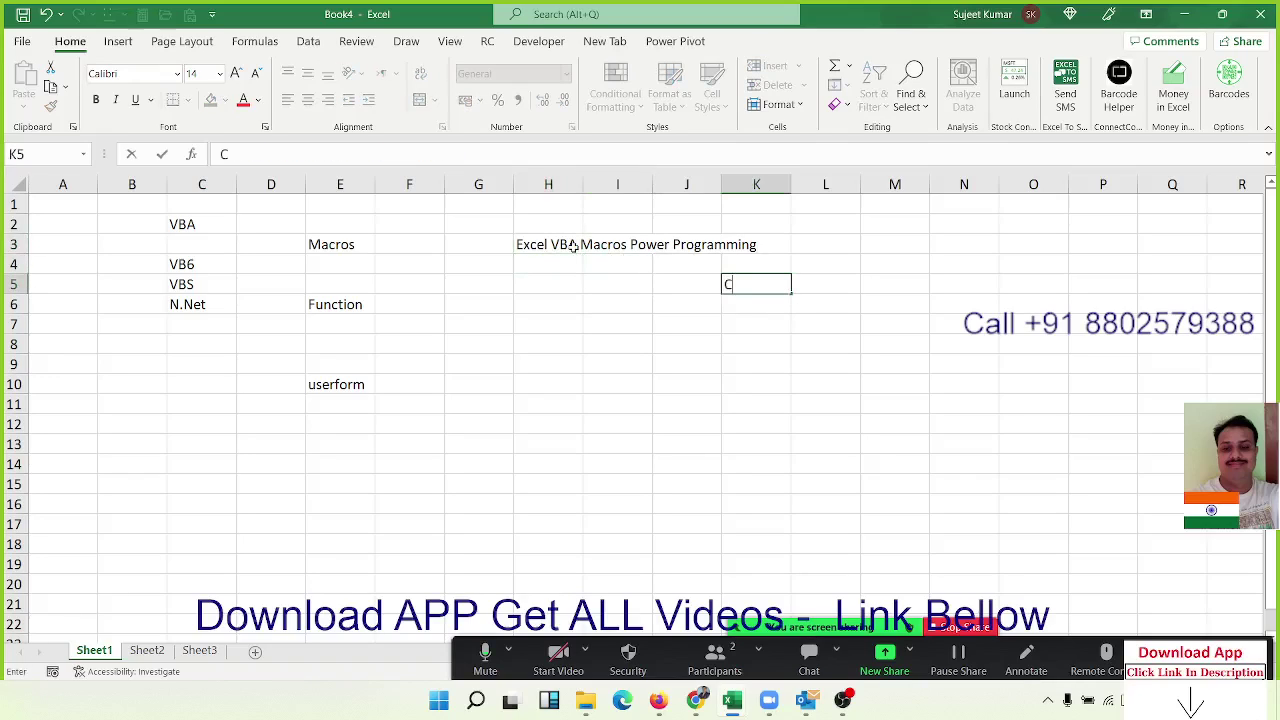
text(rash)
text( Course)
key(Right)
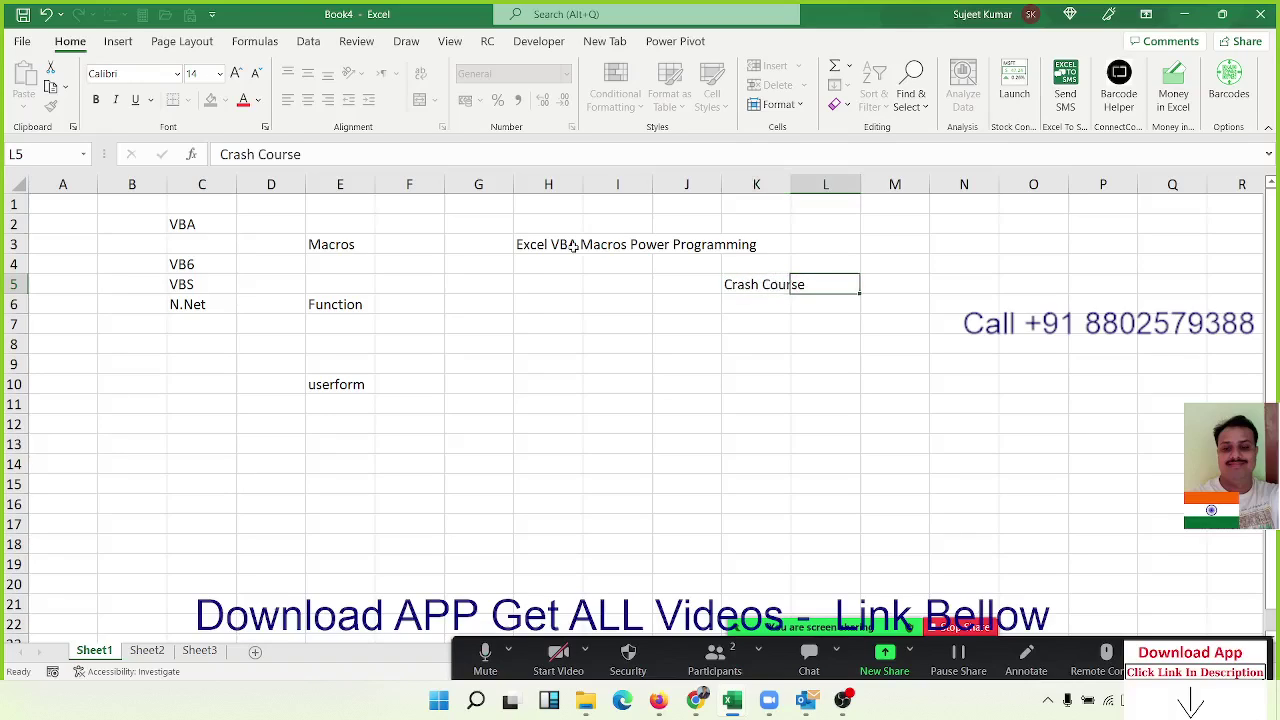
key(Right)
text(2)
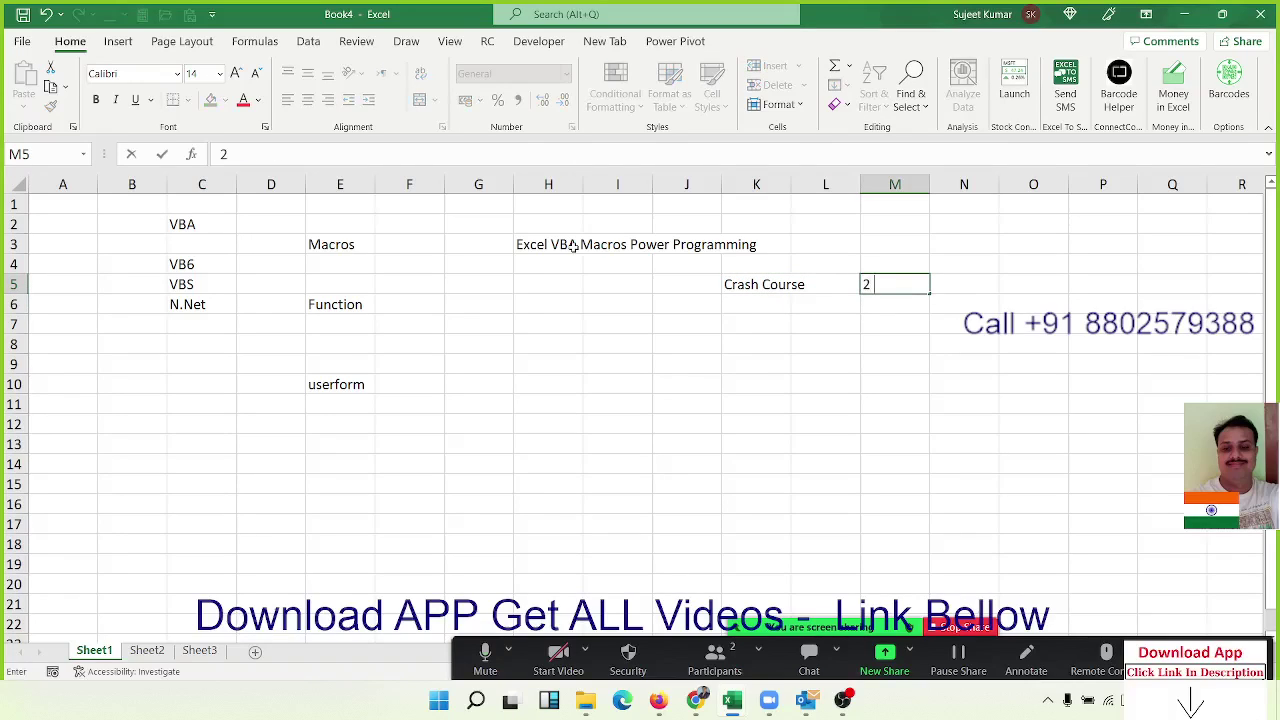
text( Day)
key(Right)
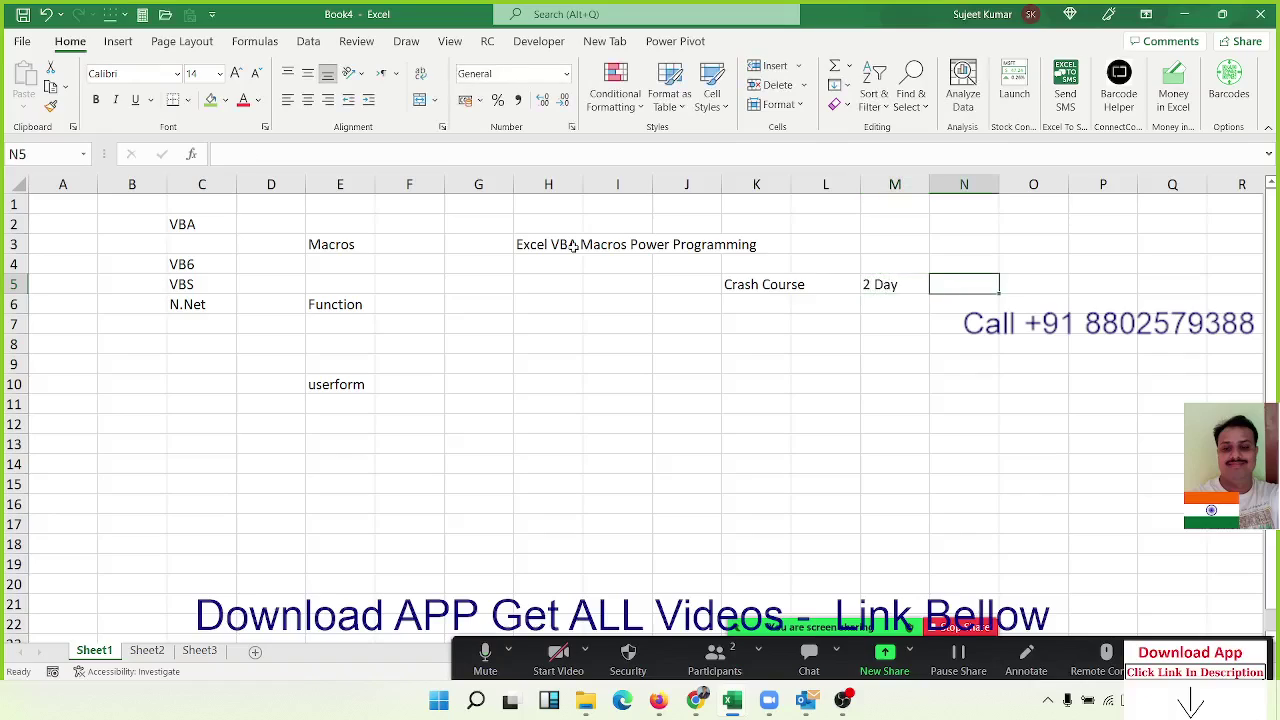
text(3)
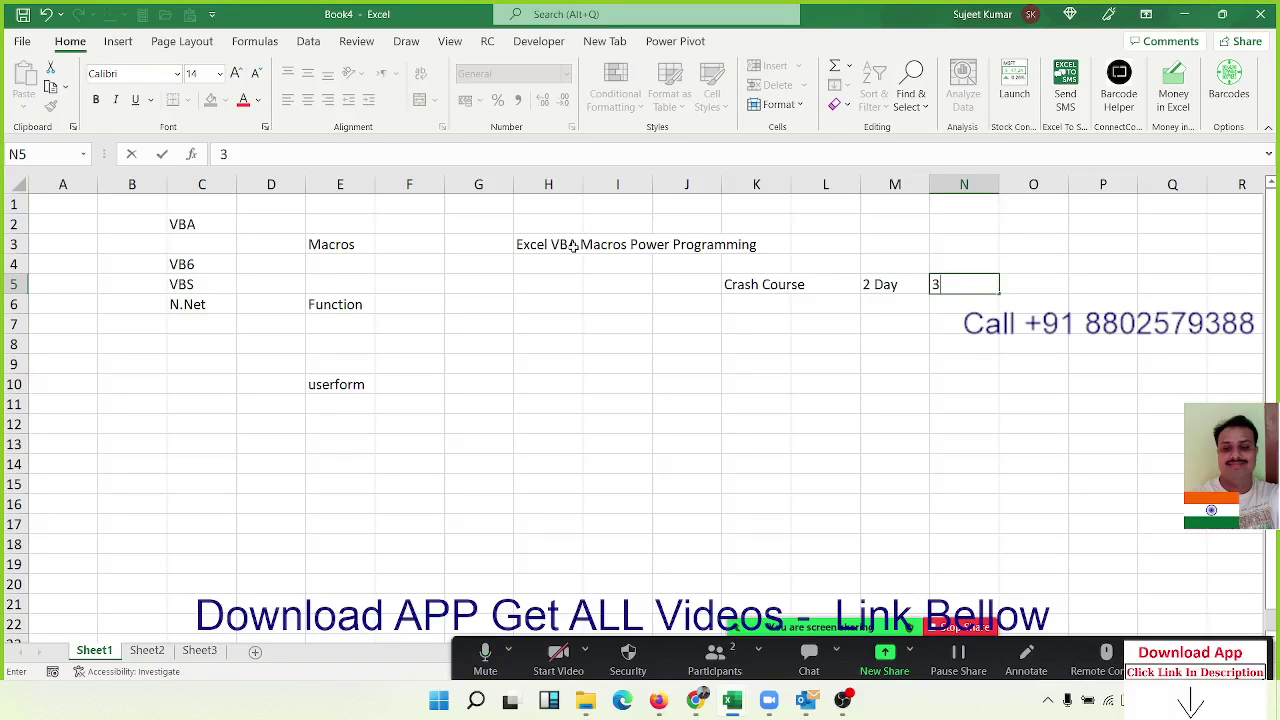
text(H)
key(Return)
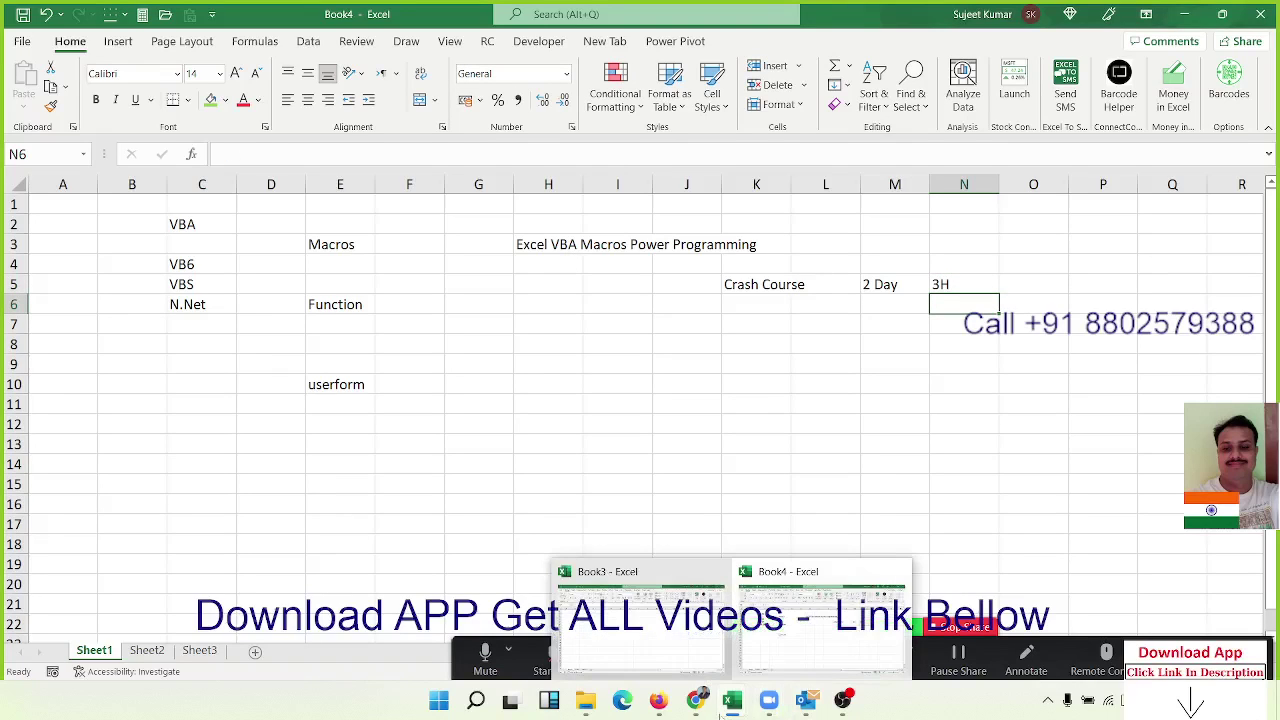
Step: Switch to File Explorer and browse Documents, then Pictures, then Downloads
click(586, 700)
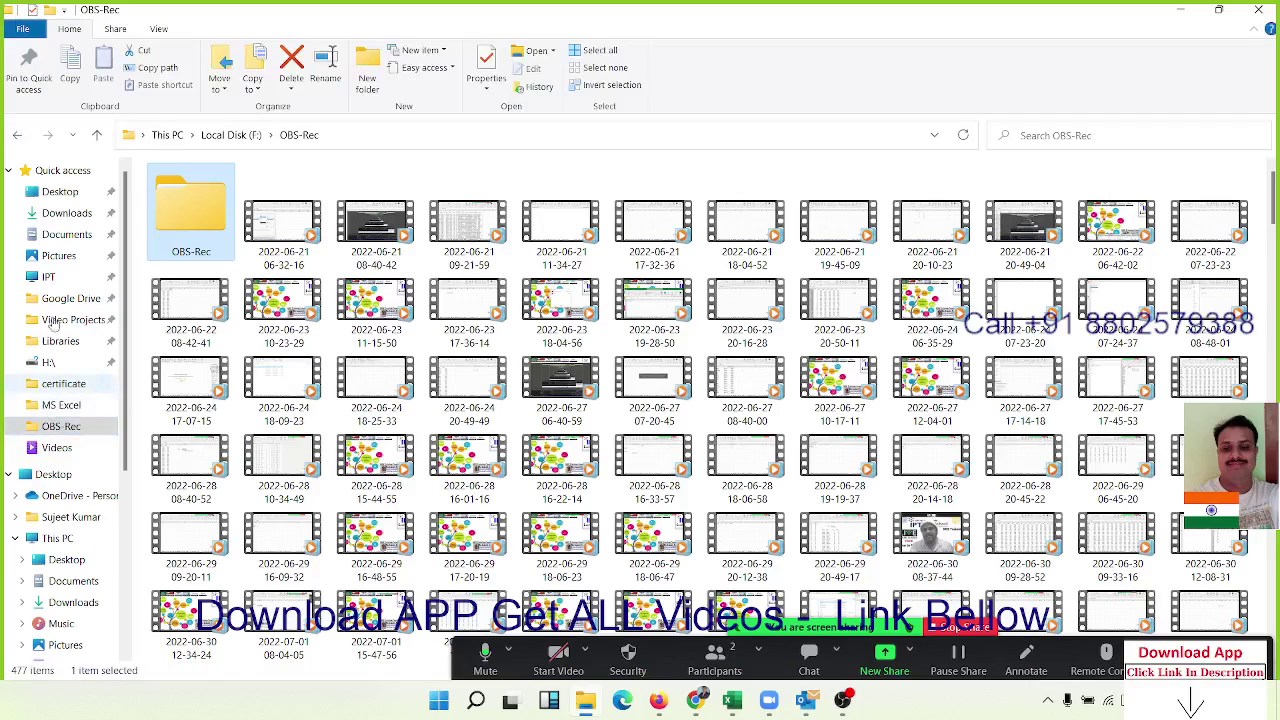
click(68, 234)
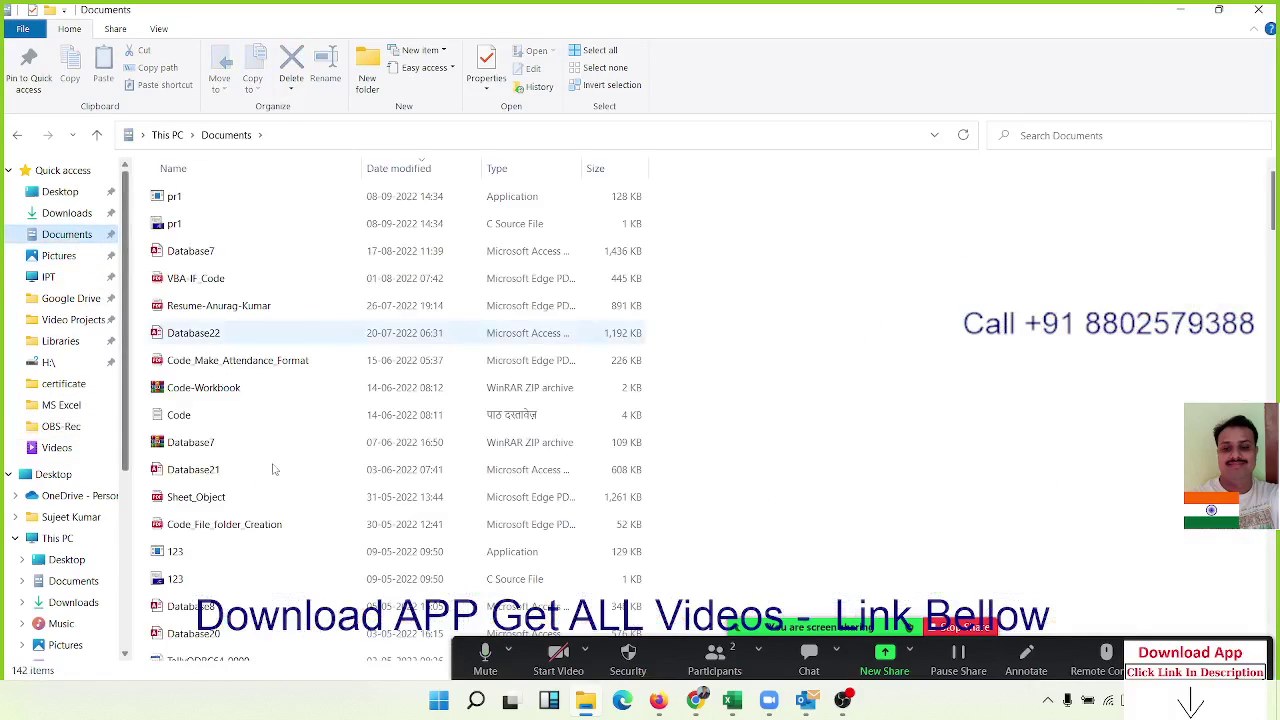
click(70, 256)
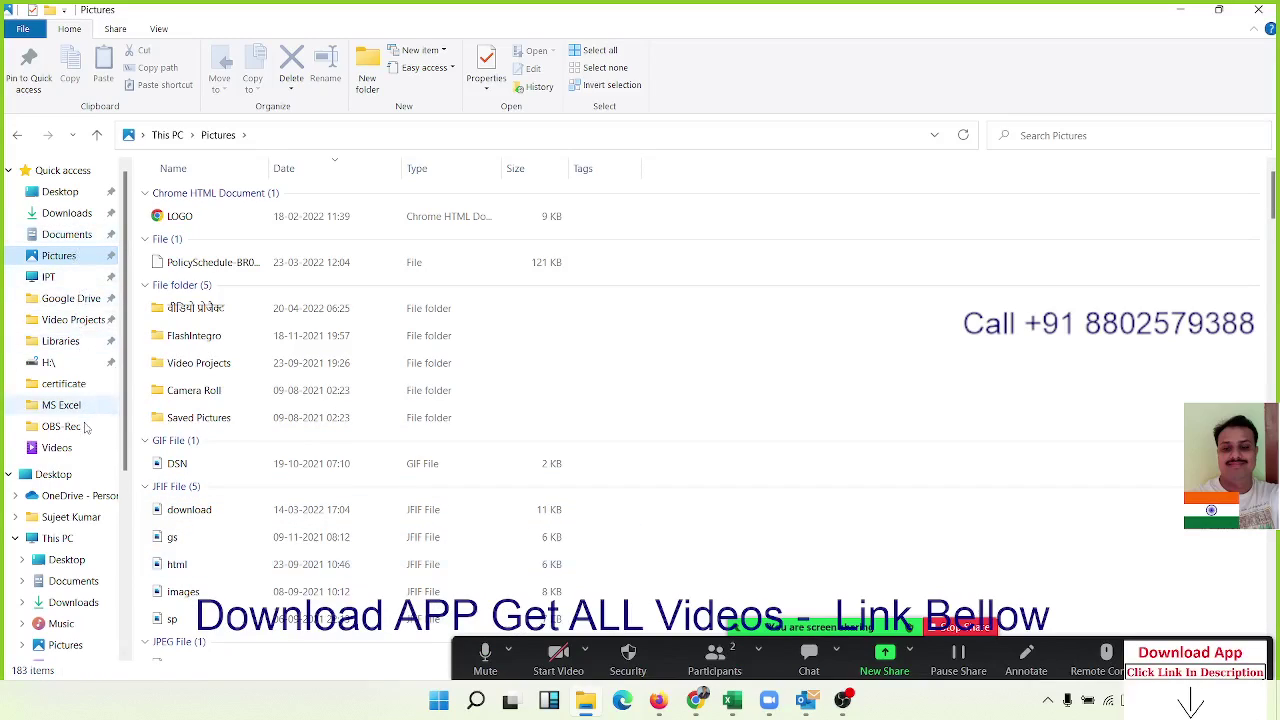
click(74, 602)
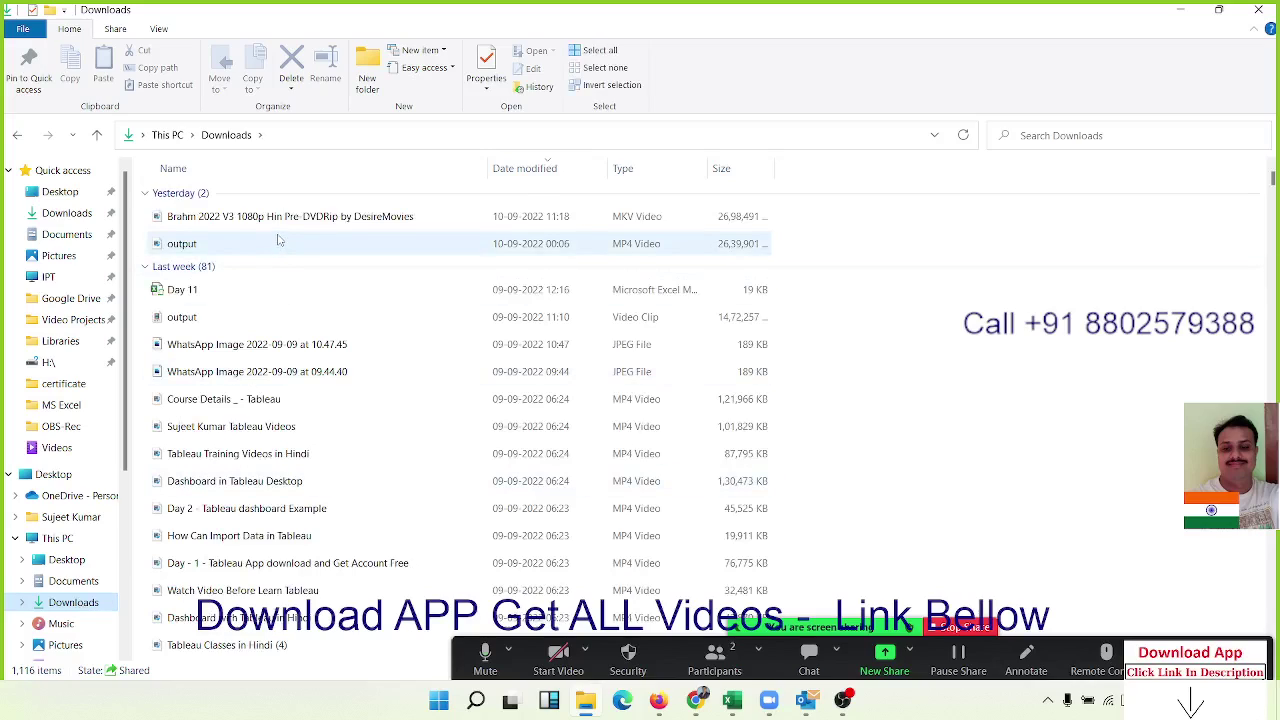
click(241, 350)
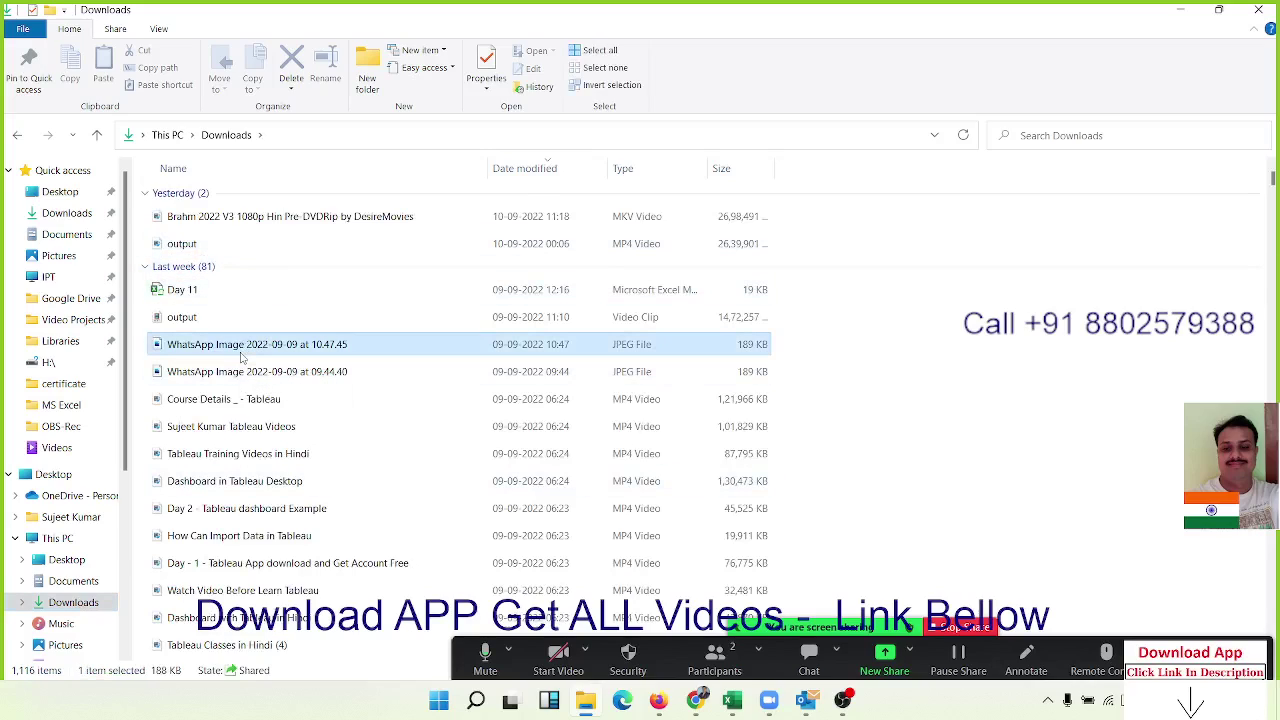
double_click(241, 357)
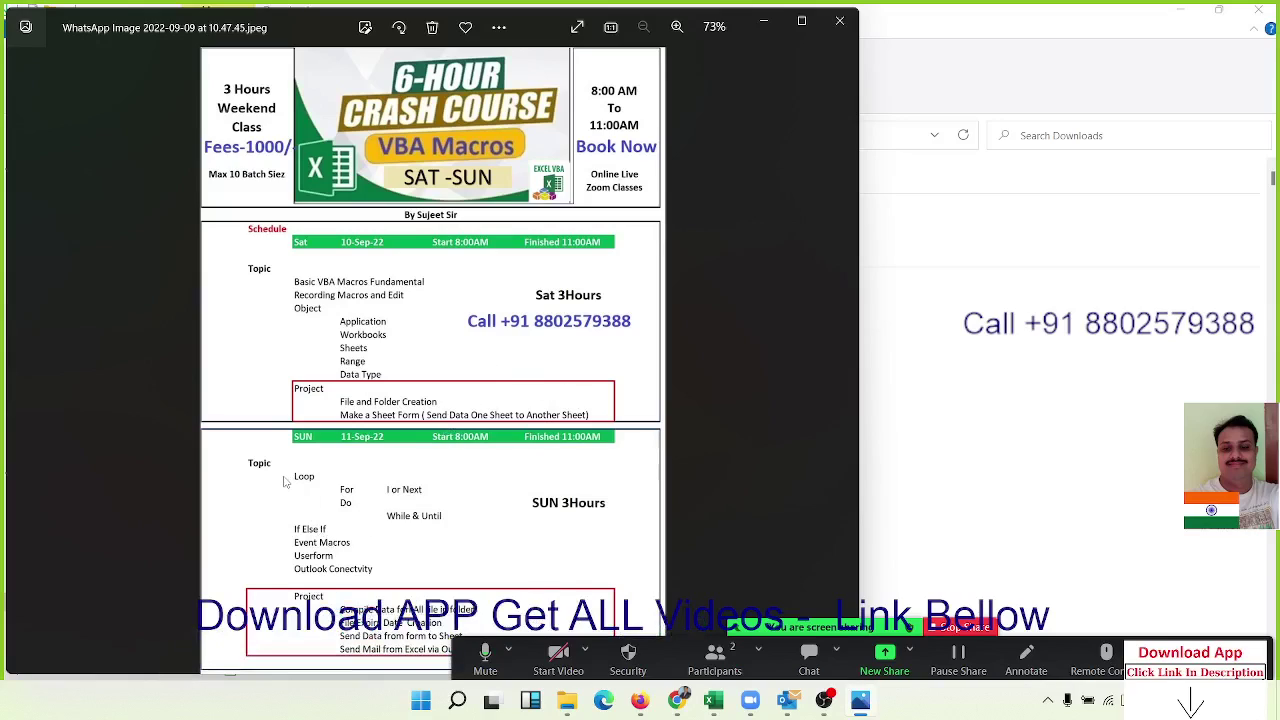
mouse_move(367, 498)
click(840, 22)
Step: Back in Book4, enter 'Expert Level' in H6
key(alt+Tab)
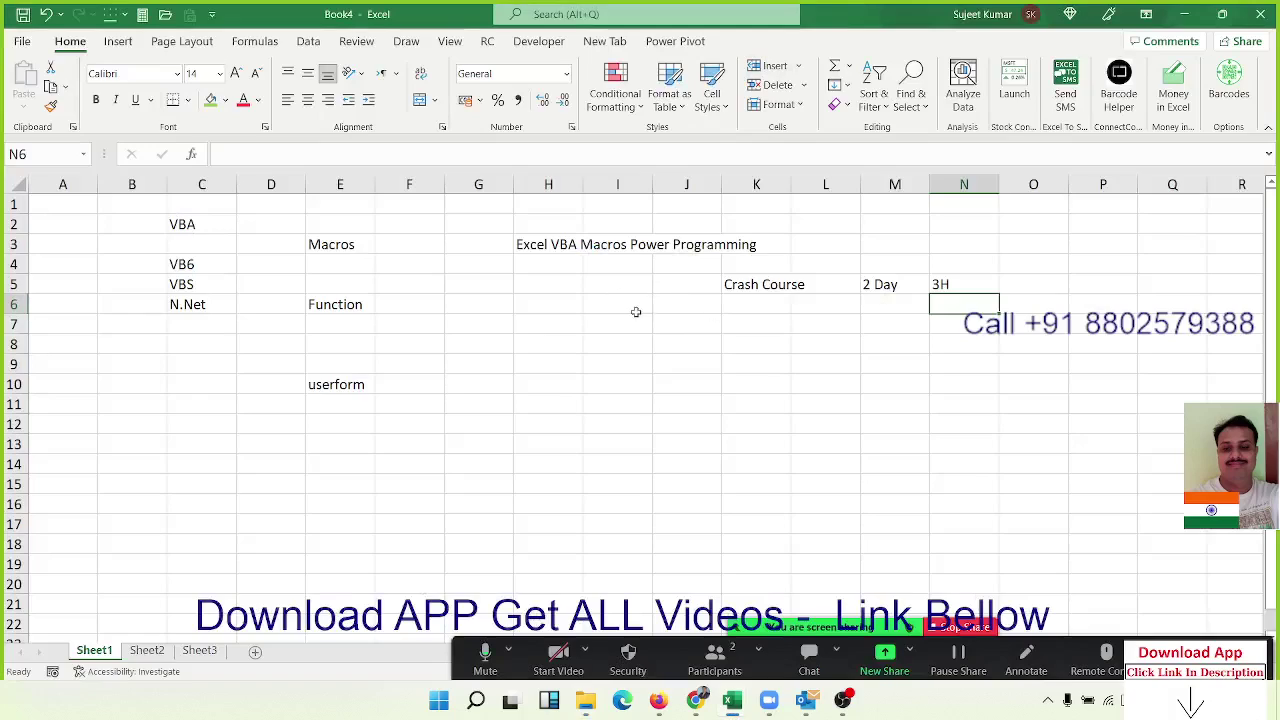
click(548, 309)
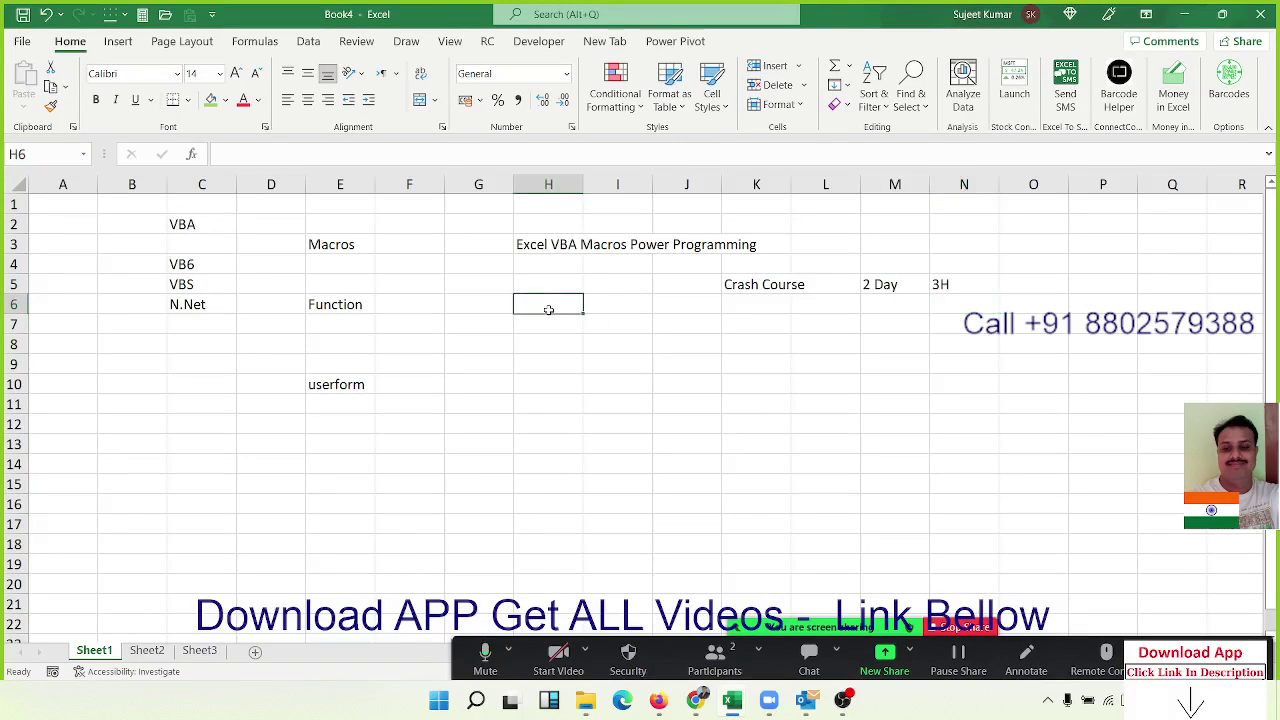
text(Ex)
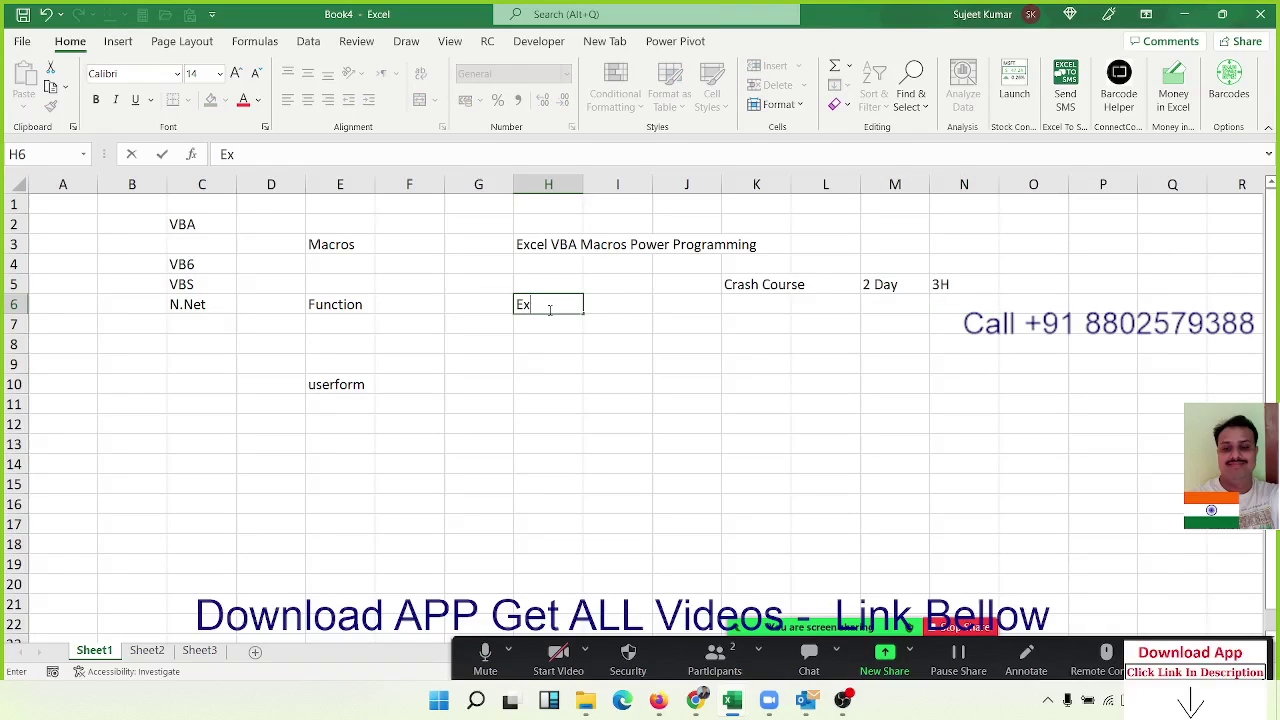
text(p)
text(ert Le)
text(vel)
key(Tab)
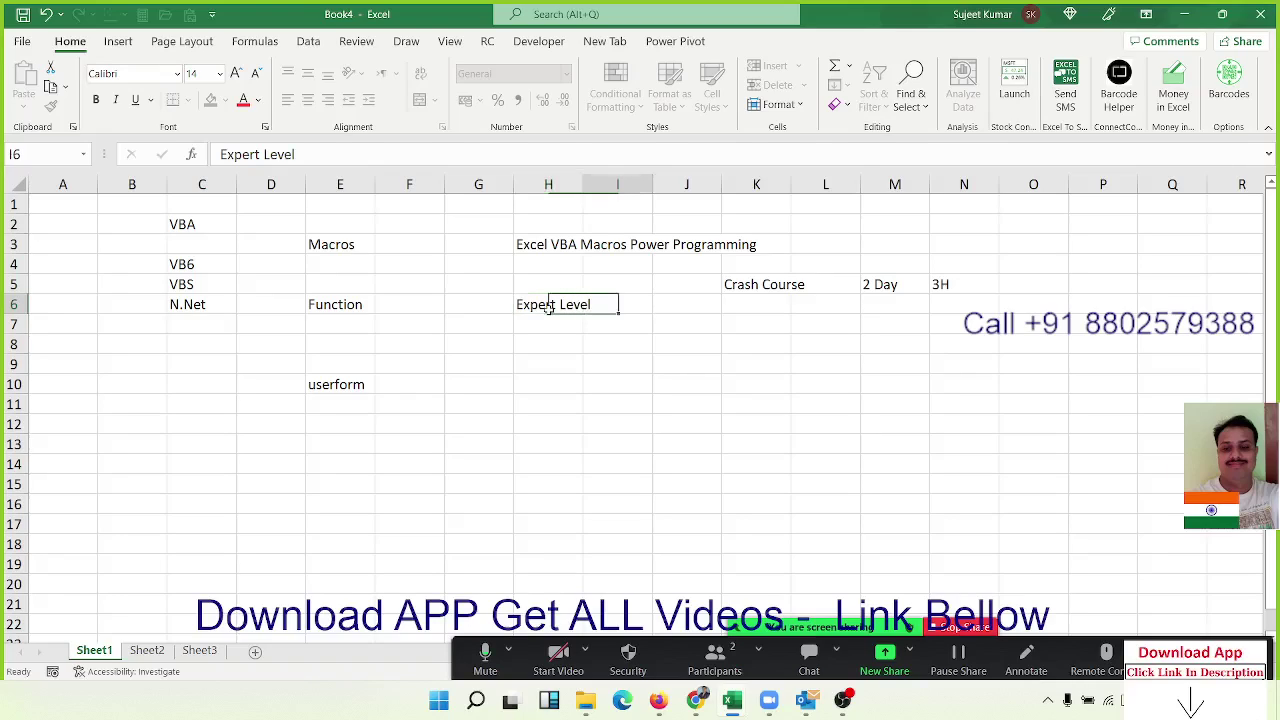
Step: Enter 55H in J6 and the note 'Mon - Fri 1 Hour' in J7
key(Tab)
key(Down)
key(Right)
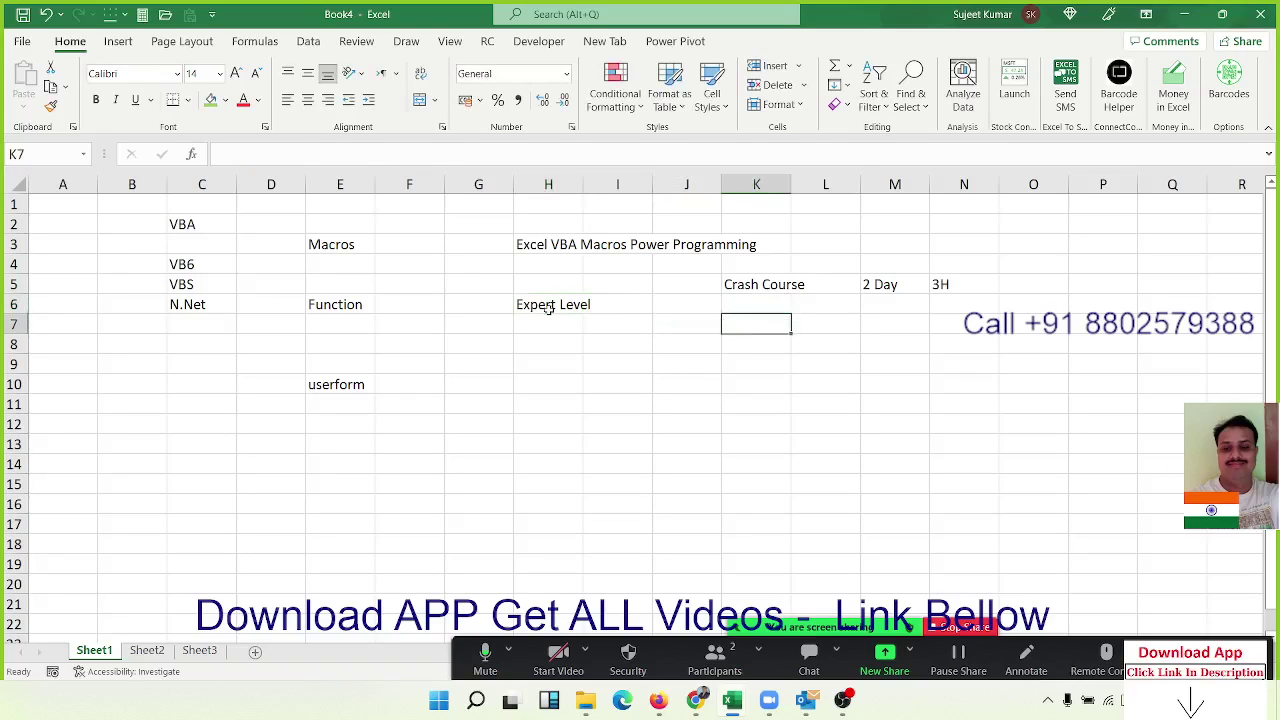
key(Up)
key(Left)
text(55)
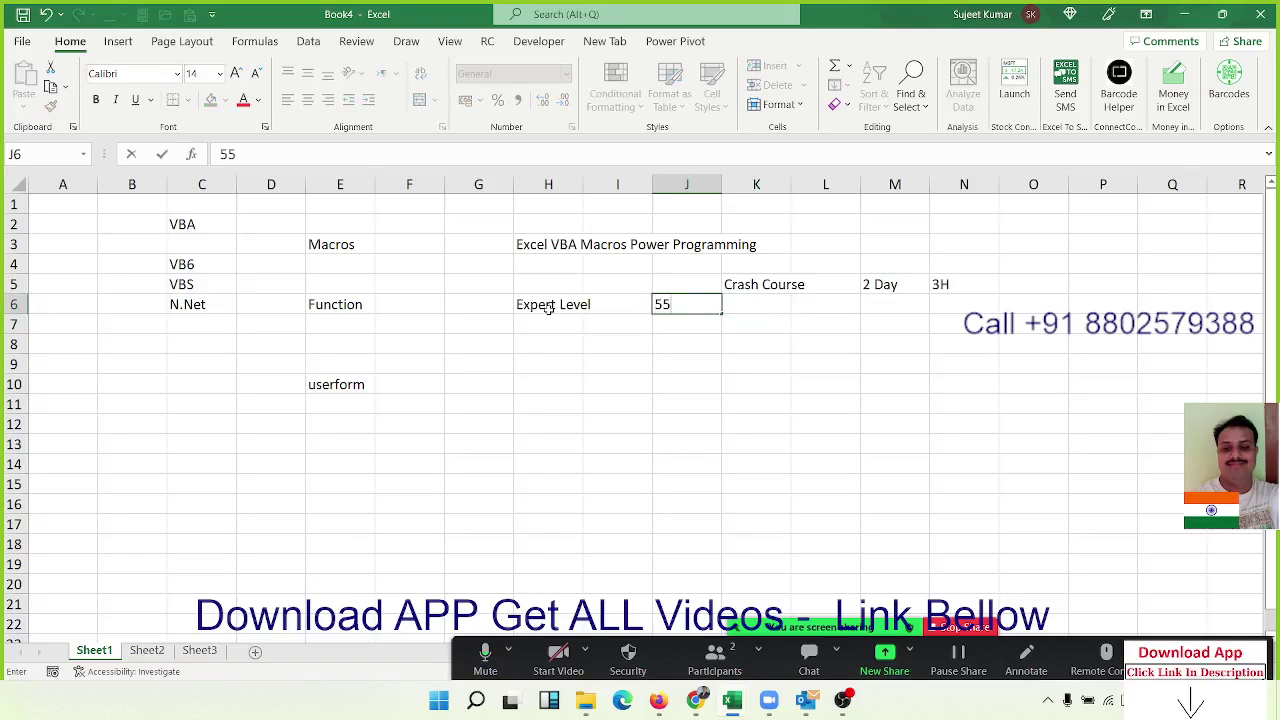
text(H)
key(Return)
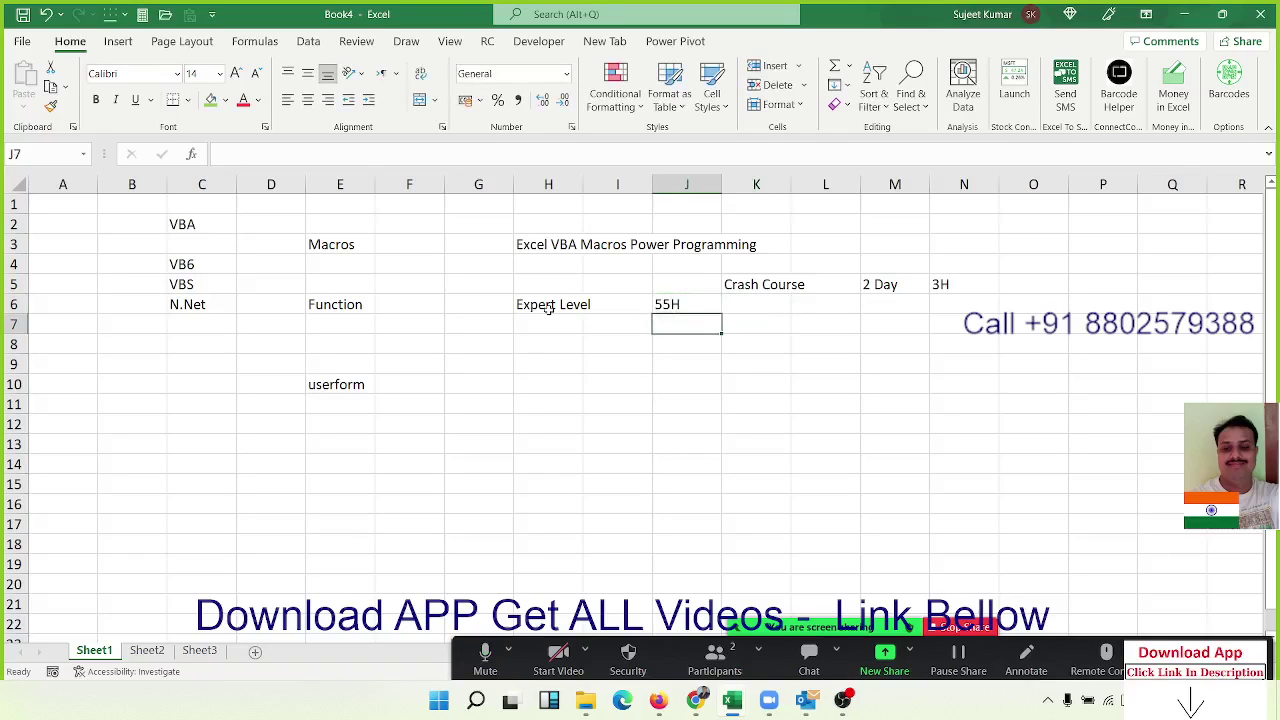
text(Mon - )
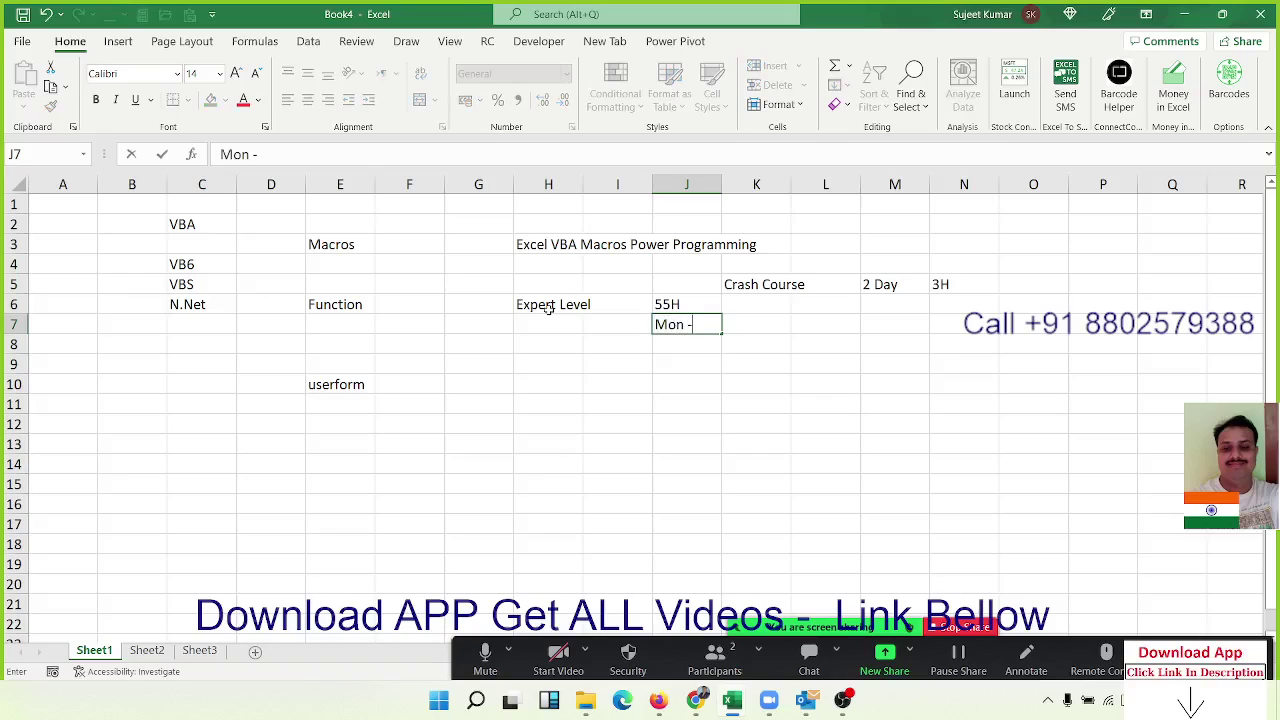
text(Fri 1)
text( Hours)
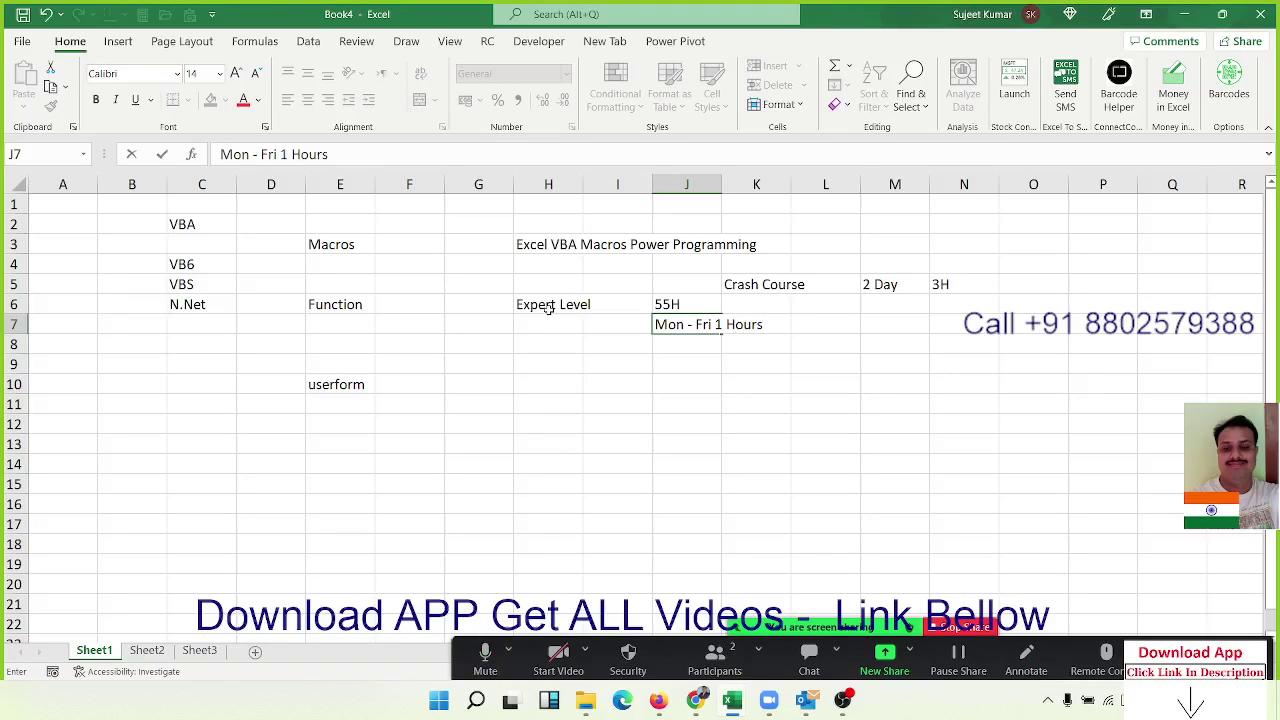
key(BackSpace)
key(Return)
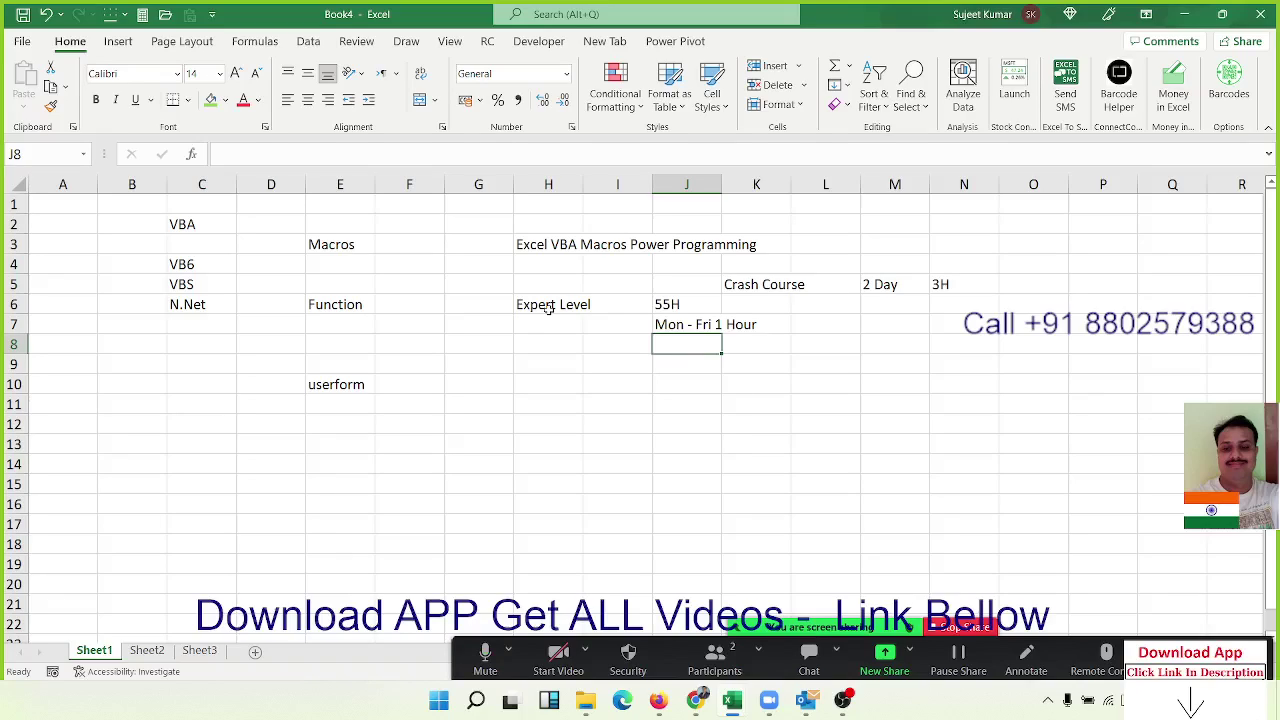
key(Up)
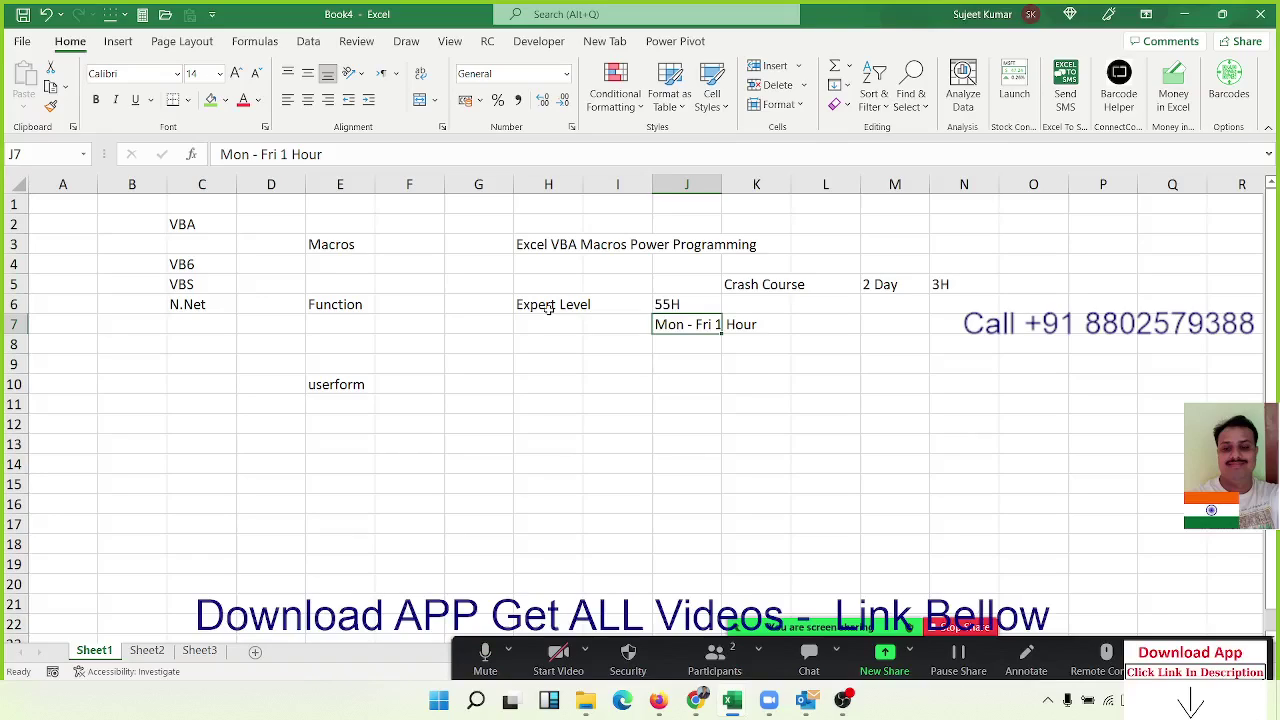
key(Up)
key(Down)
key(Down)
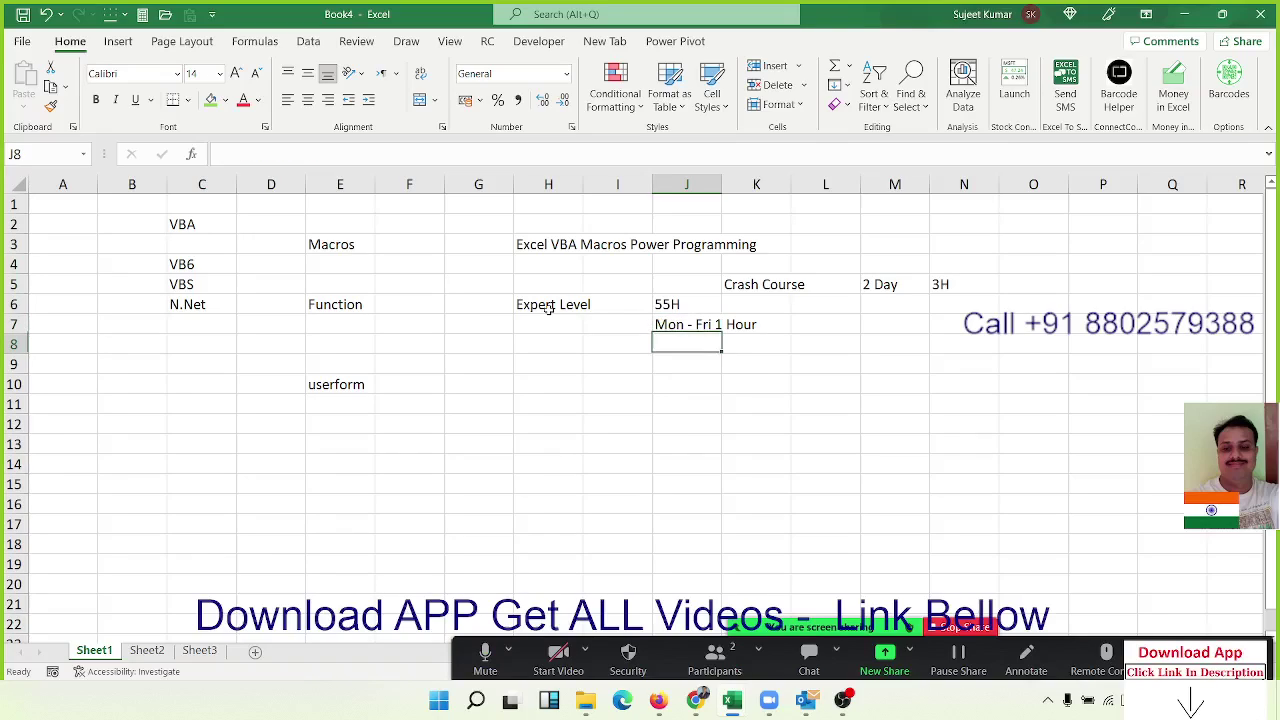
key(Up)
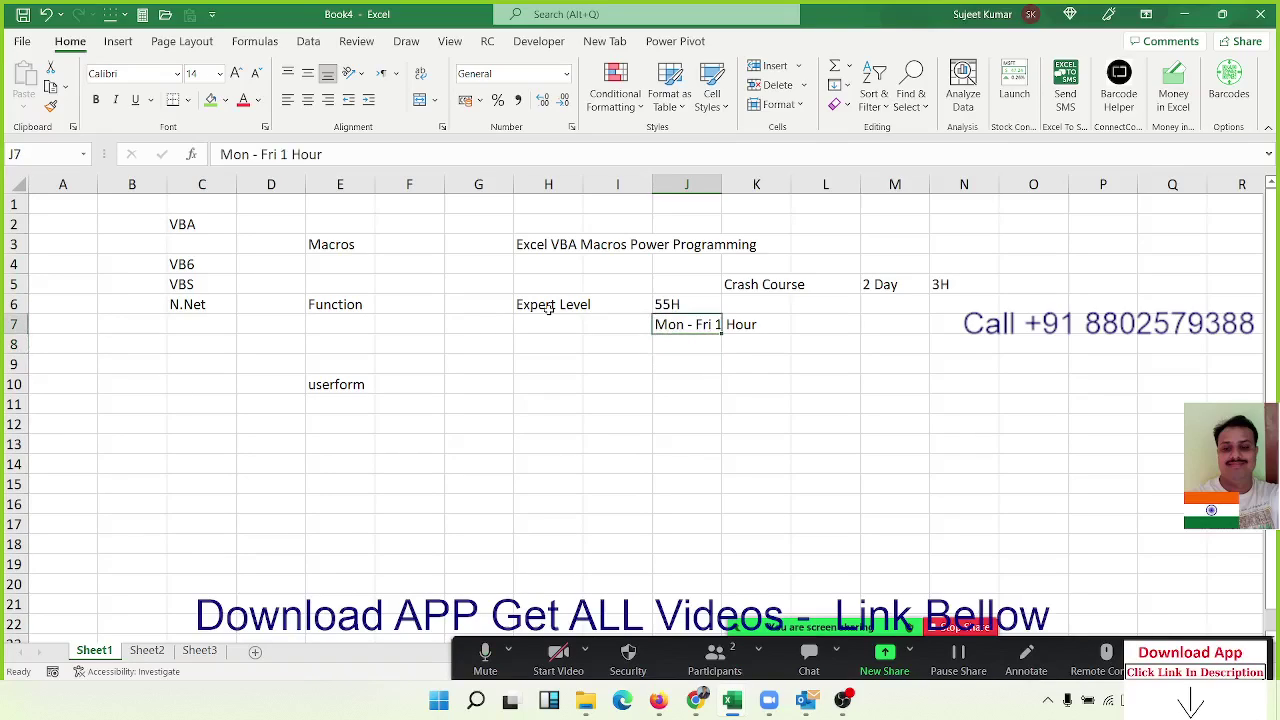
key(Down)
key(Down)
key(Up)
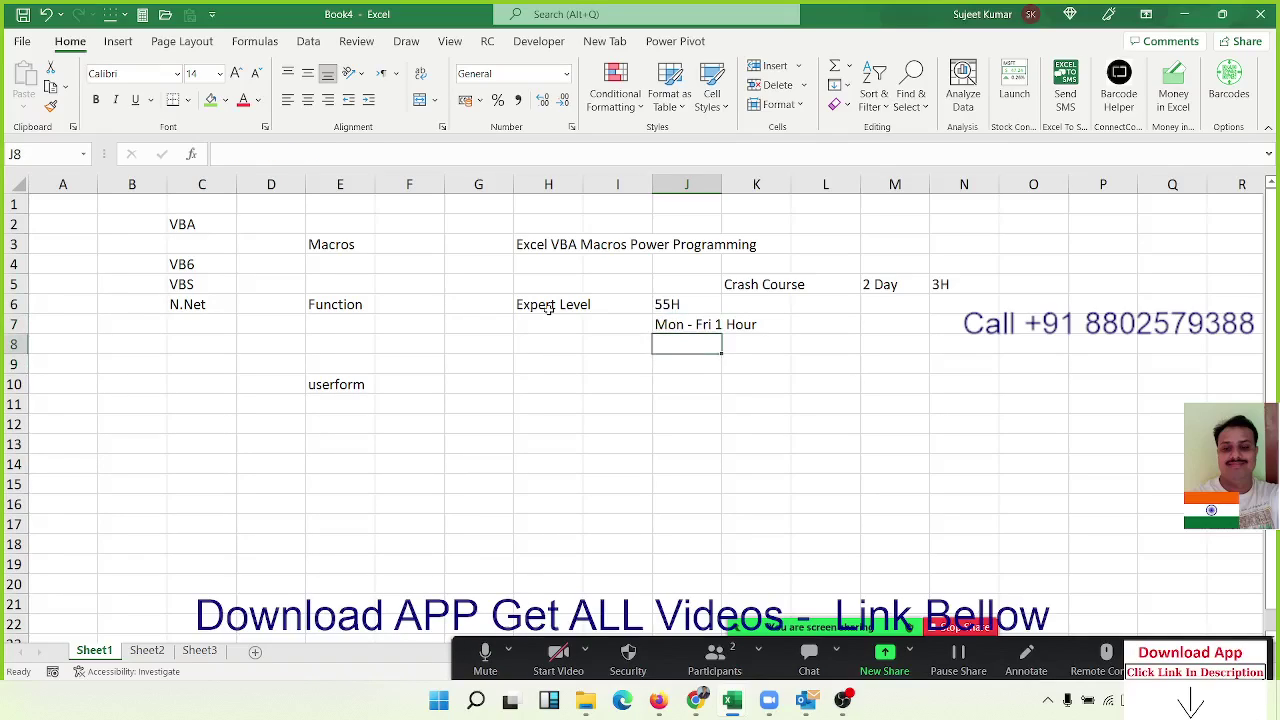
key(Up)
key(Up)
key(Down)
key(Down)
key(Down)
key(Left)
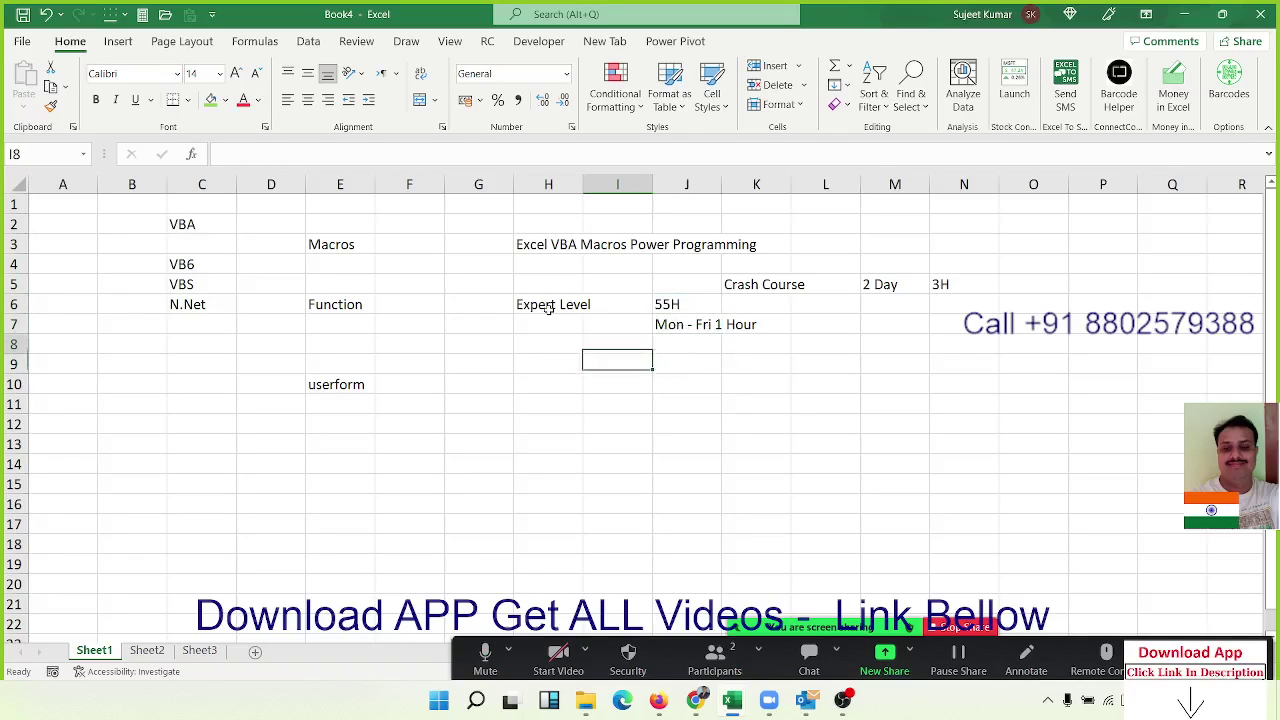
key(Up)
key(Right)
key(Right)
key(Left)
key(Left)
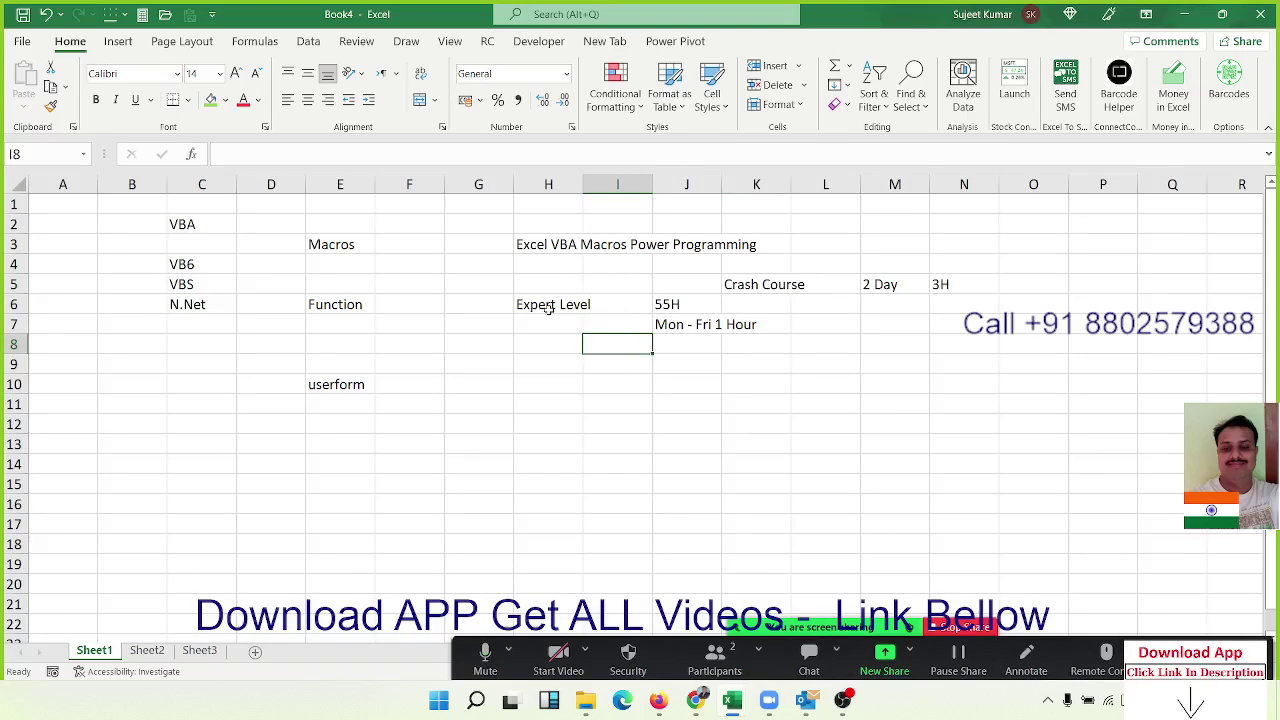
key(Right)
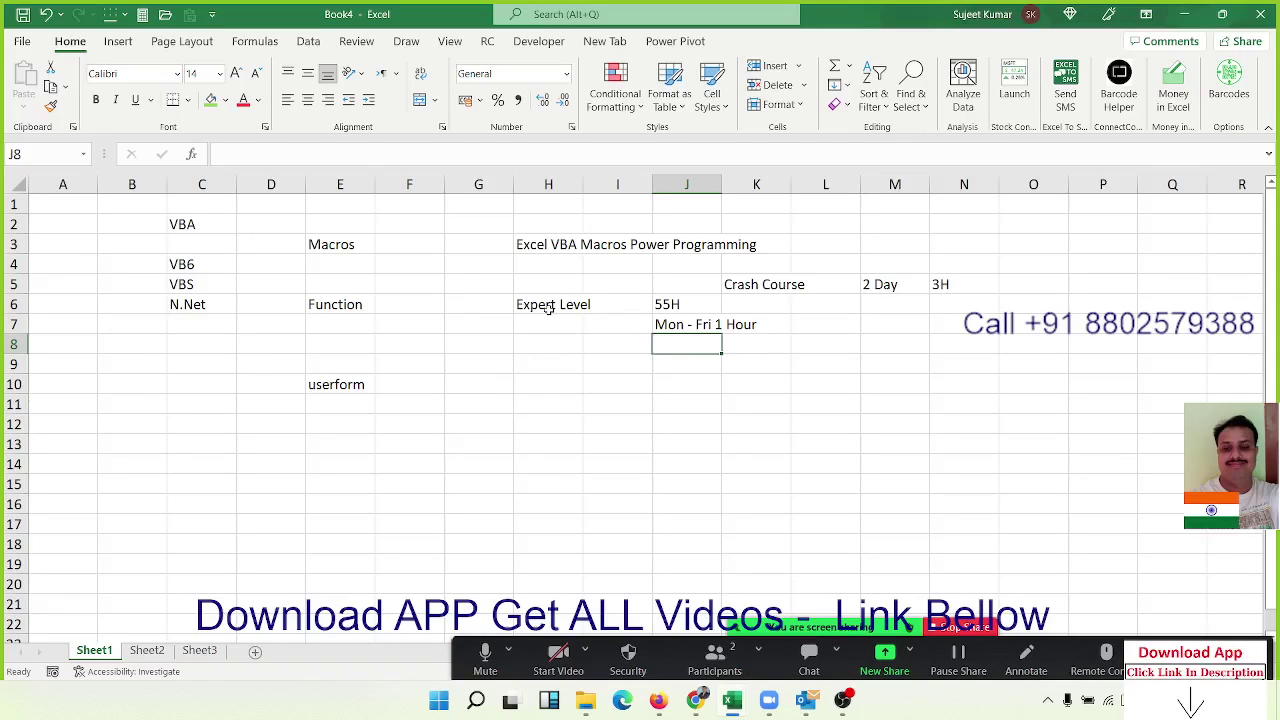
Step: Type the label Batch Size in L7 with 1-3' beside it in M7
key(Right)
key(Right)
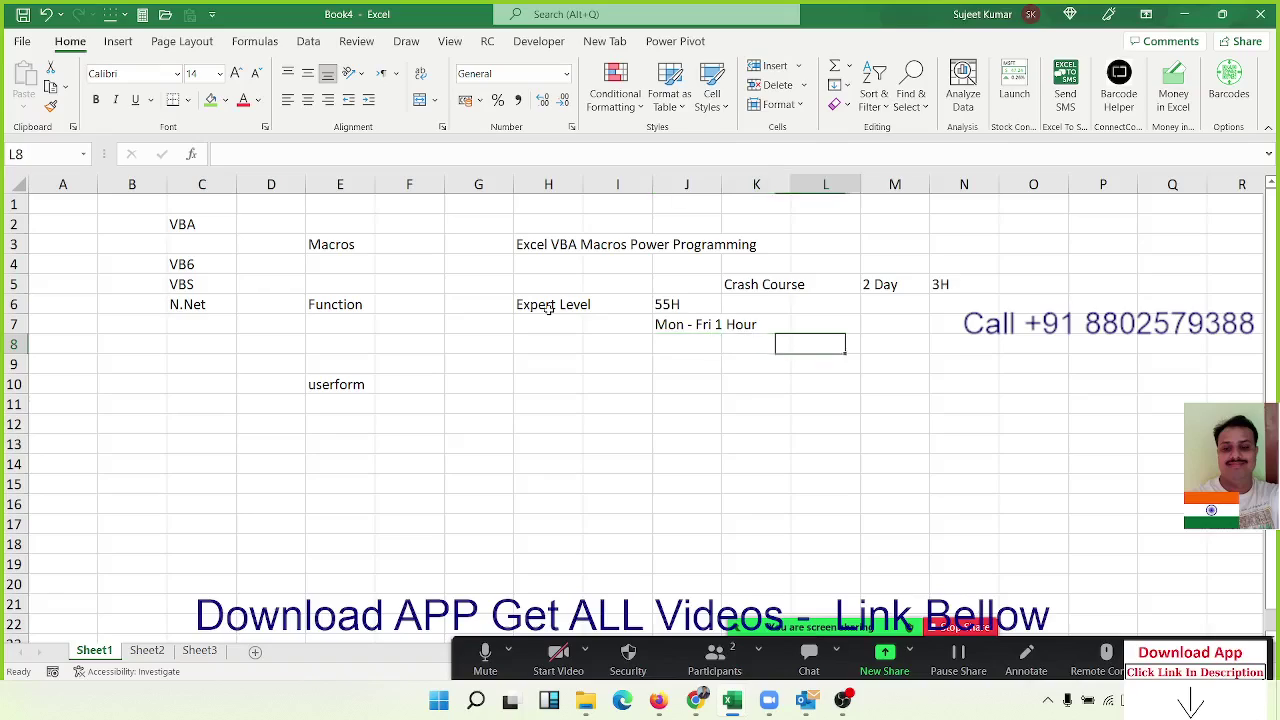
key(Left)
key(Left)
key(Up)
key(Right)
key(Right)
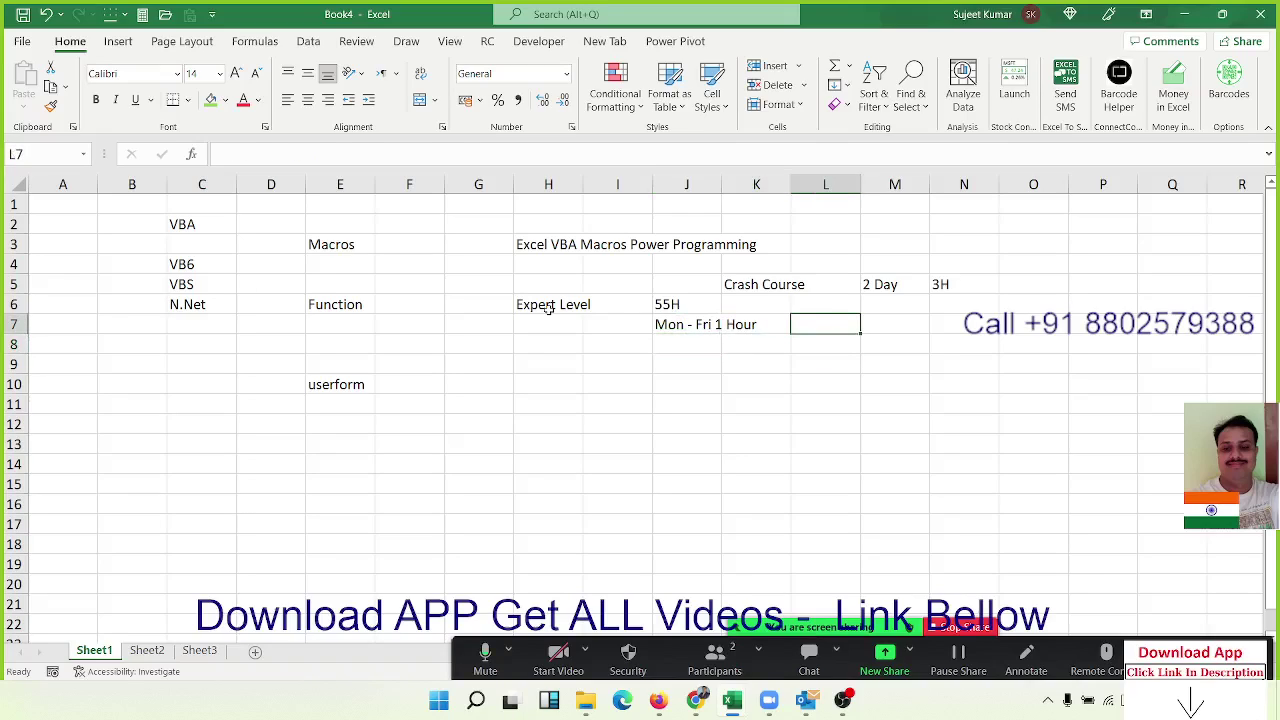
text(Batch )
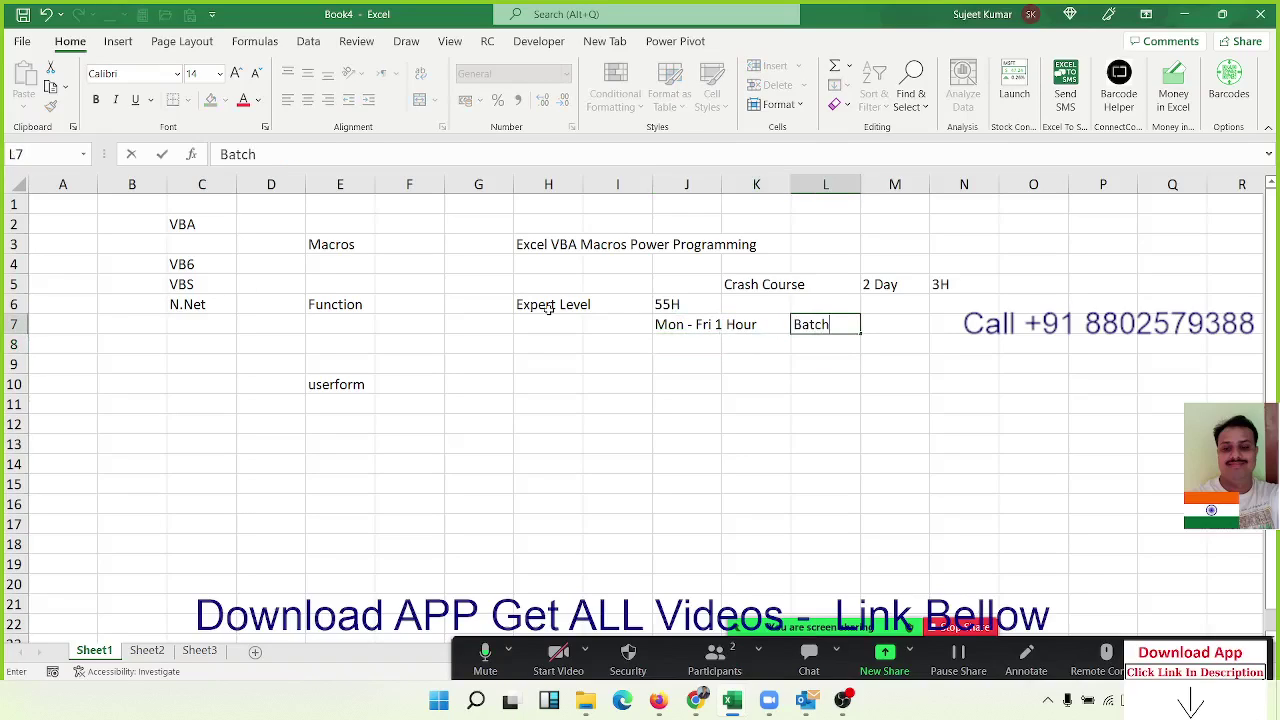
text(Si)
text(ze)
key(Tab)
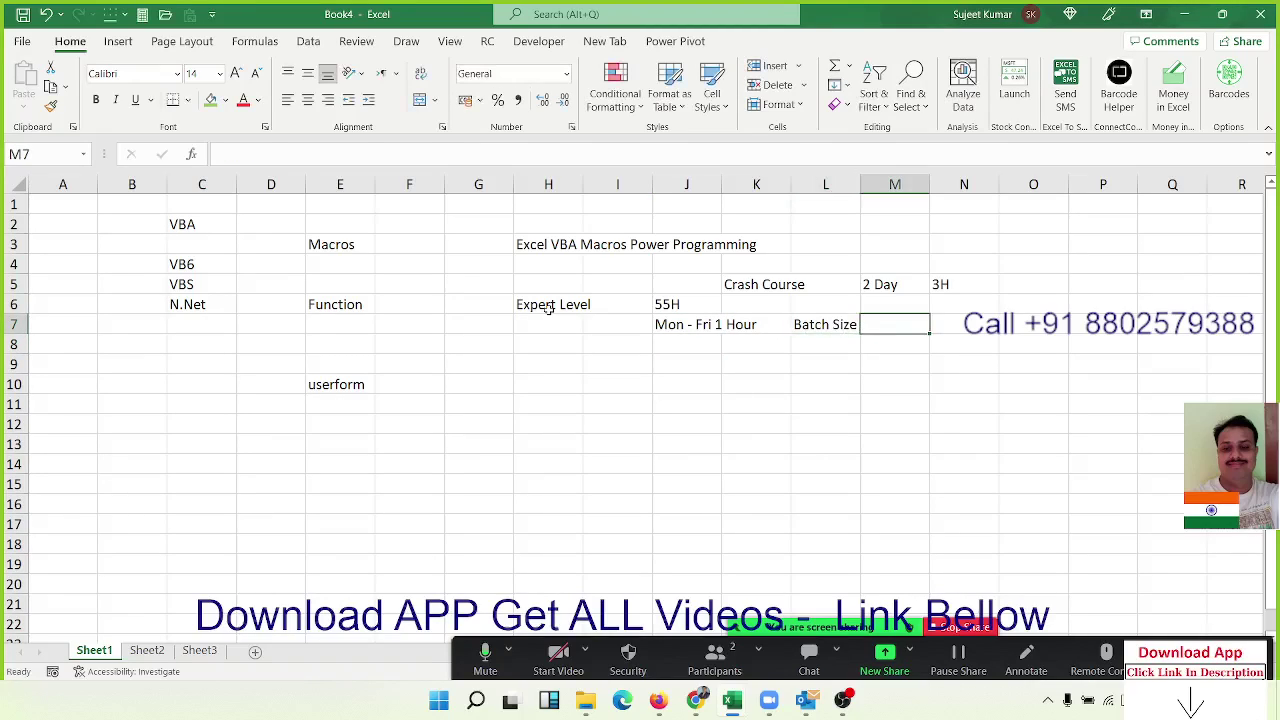
text(1-)
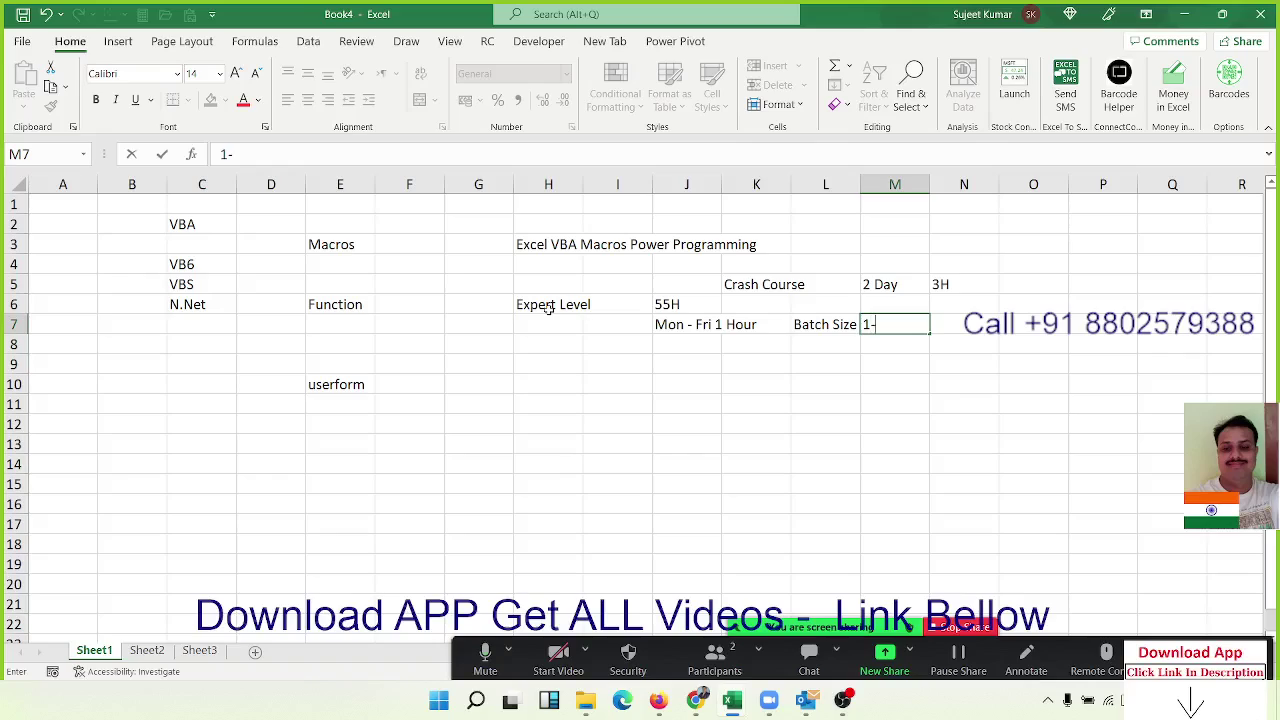
text(2)
key(BackSpace)
text(3')
key(Return)
Step: Enter 20-20' in O5 after 3H, clearing the value Excel turned into a date
key(Left)
key(Up)
key(Up)
key(Up)
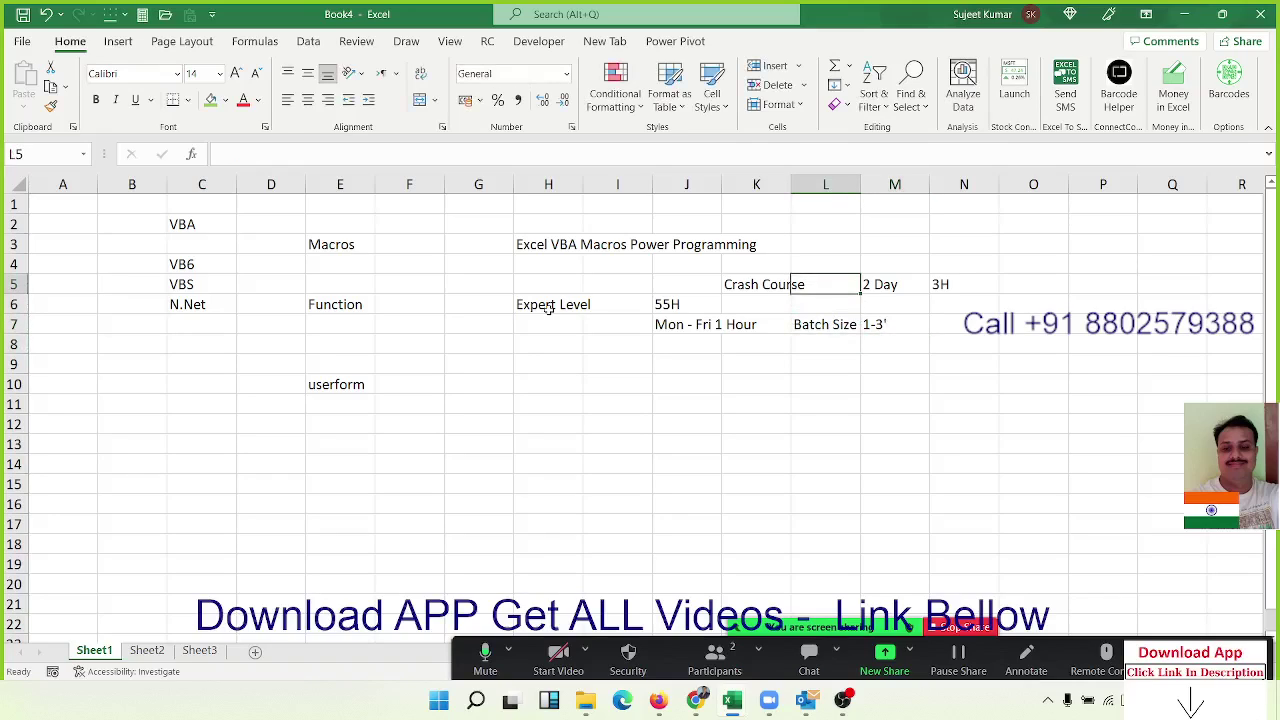
key(Left)
key(Right)
key(Right)
key(Right)
key(Right)
text(2)
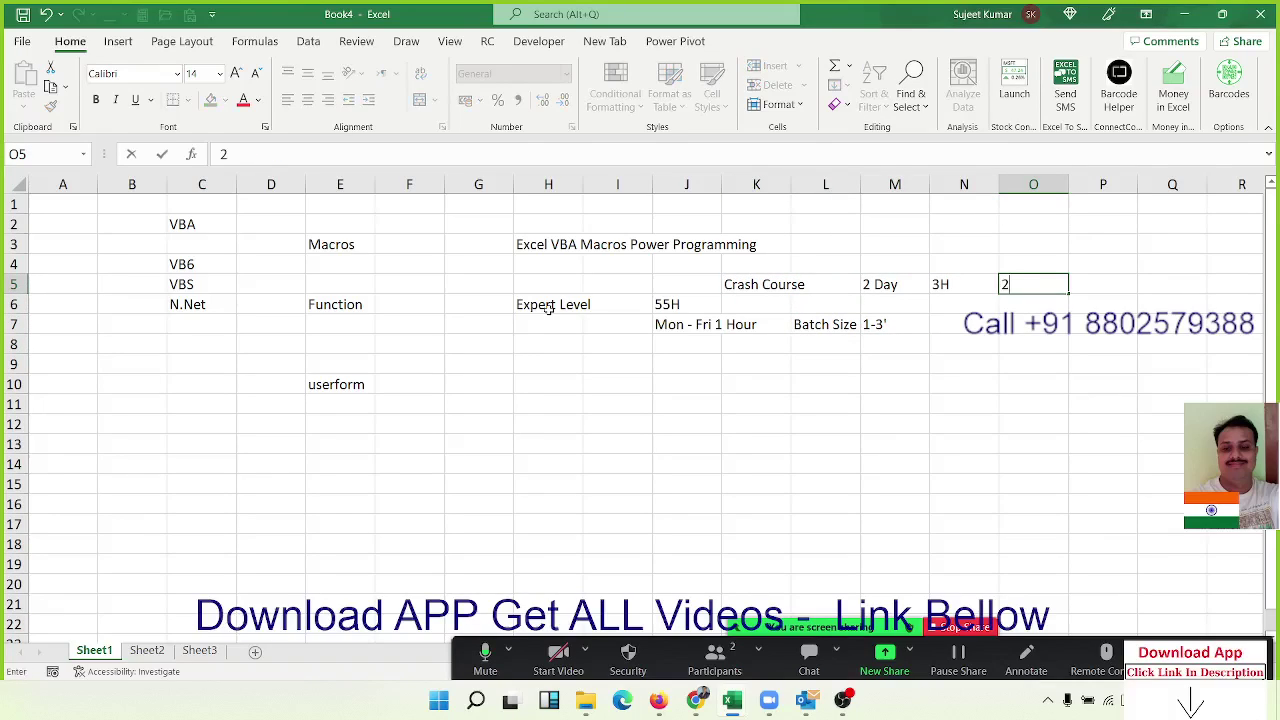
text(110-1)
key(BackSpace)
text(20)
key(Return)
key(Up)
key(Delete)
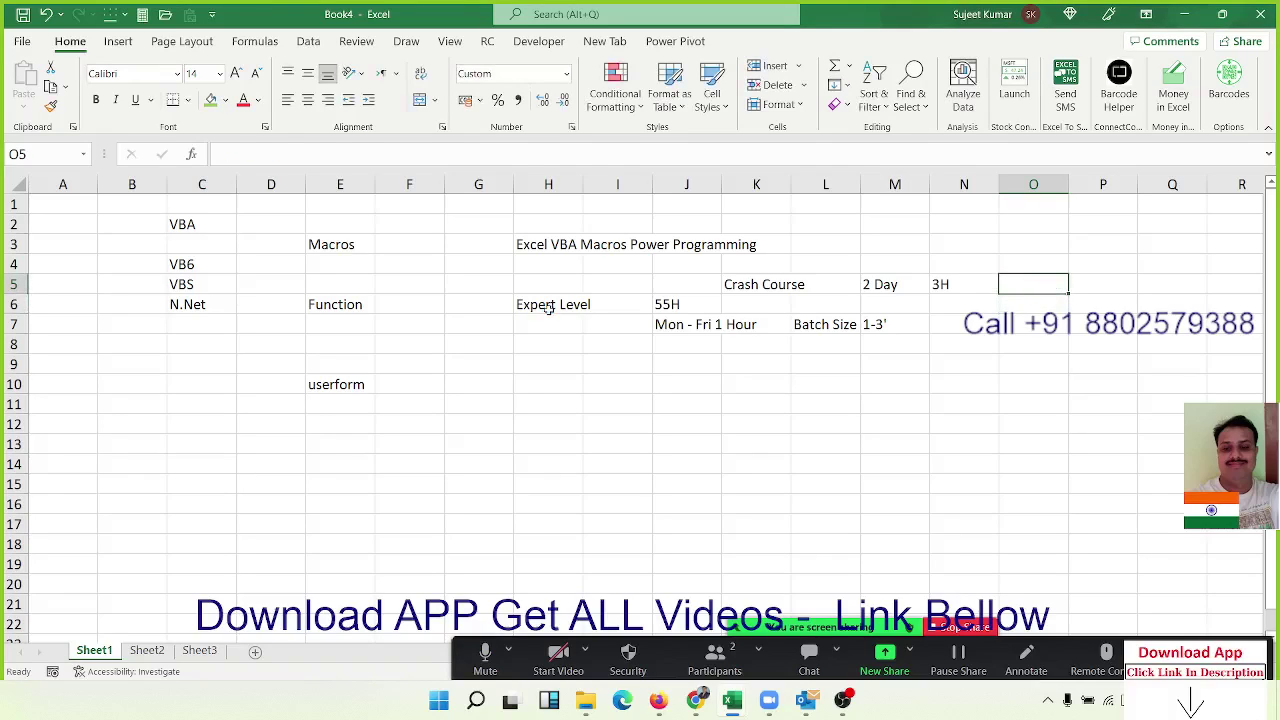
text(20)
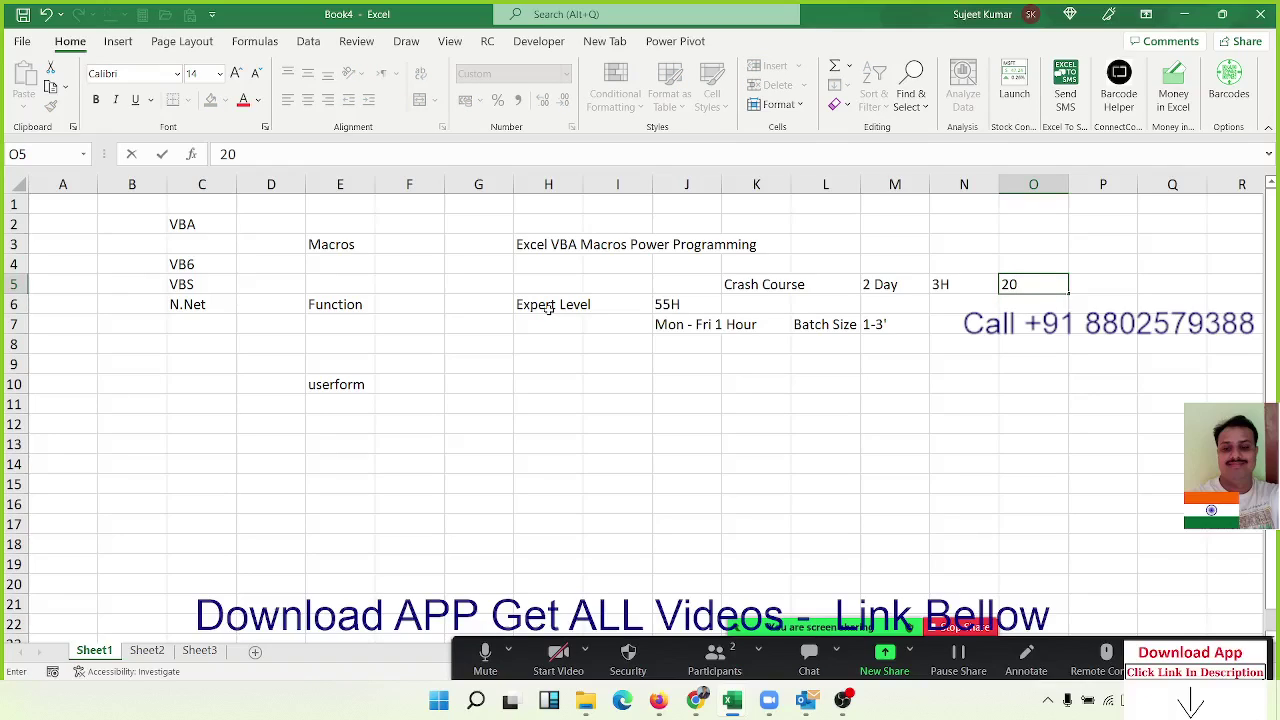
text(-20')
key(Return)
Step: Edit the O5 entry from 20-20' to 10-20'
key(Down)
key(Left)
key(Left)
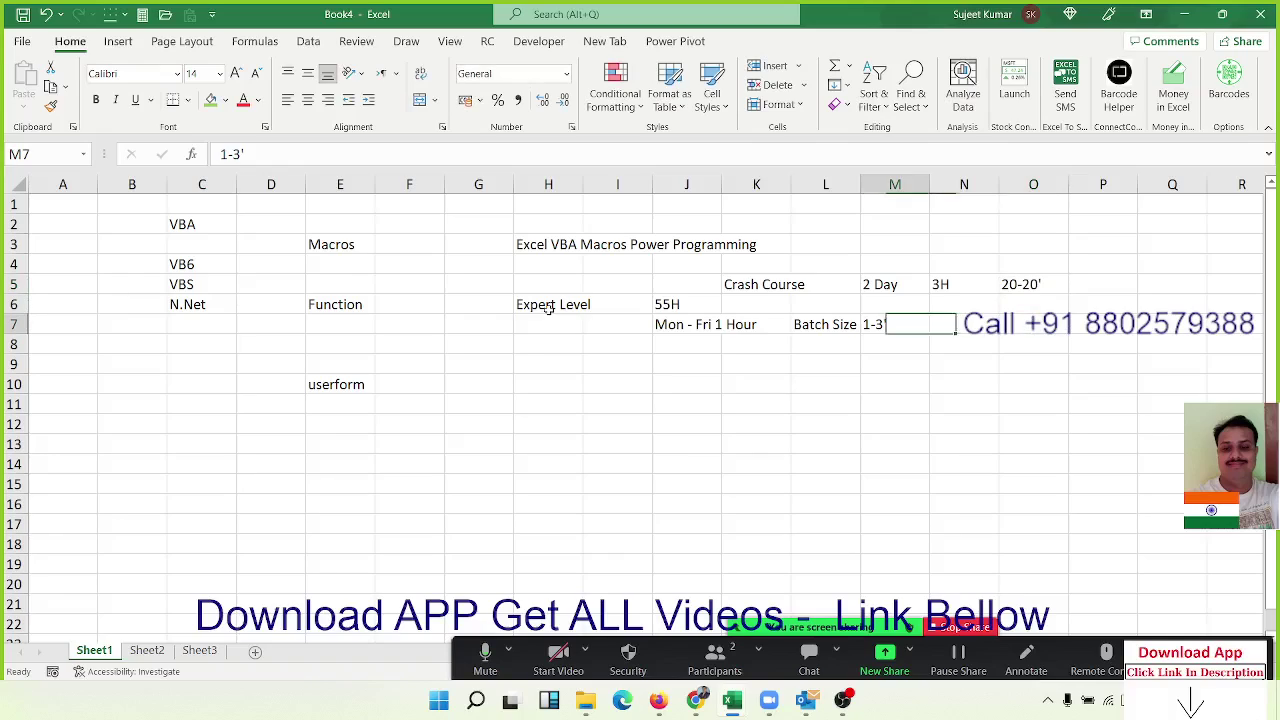
key(Left)
key(Right)
key(Right)
key(Right)
key(Right)
key(Up)
key(Up)
key(Up)
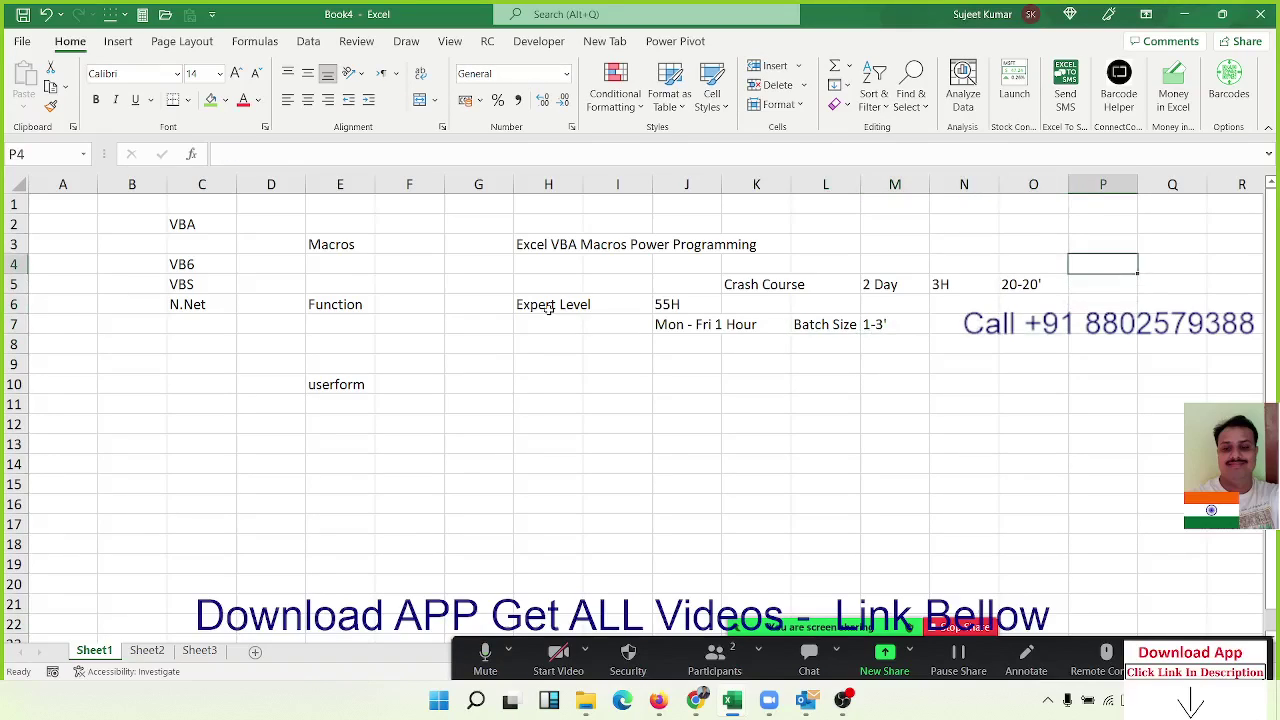
key(Left)
key(Down)
key(F2)
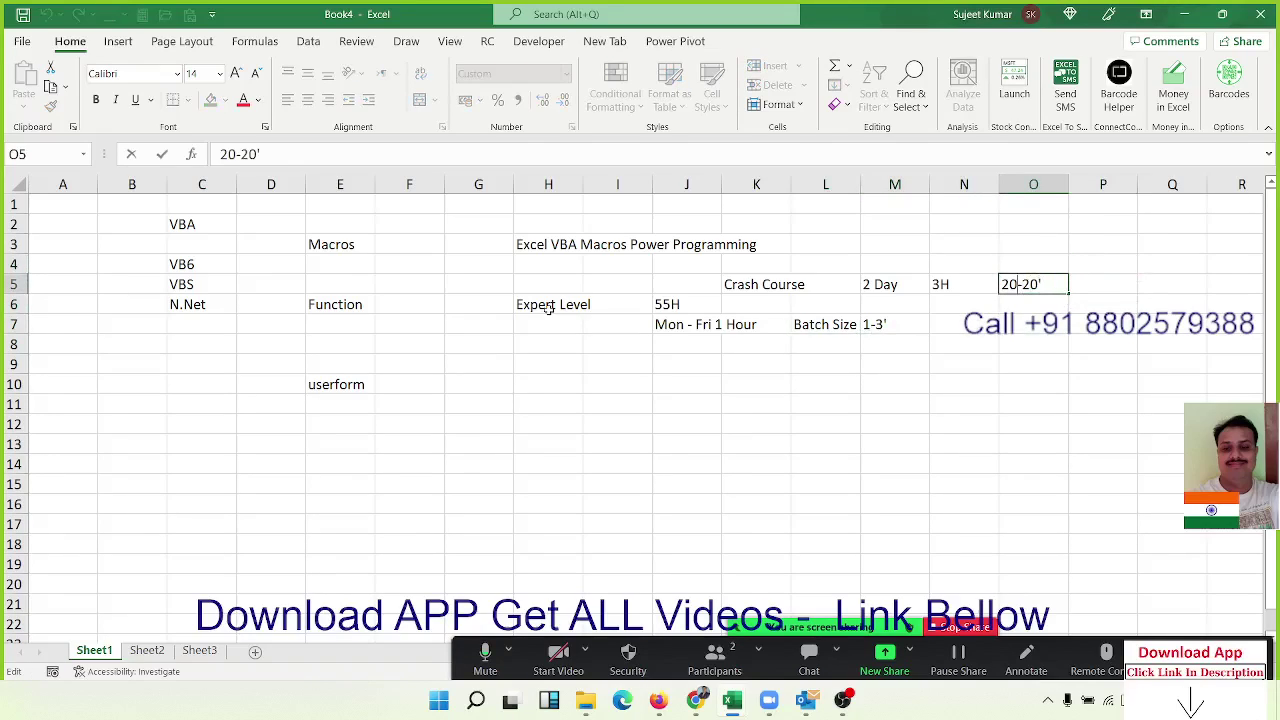
key(BackSpace)
text(1)
key(Return)
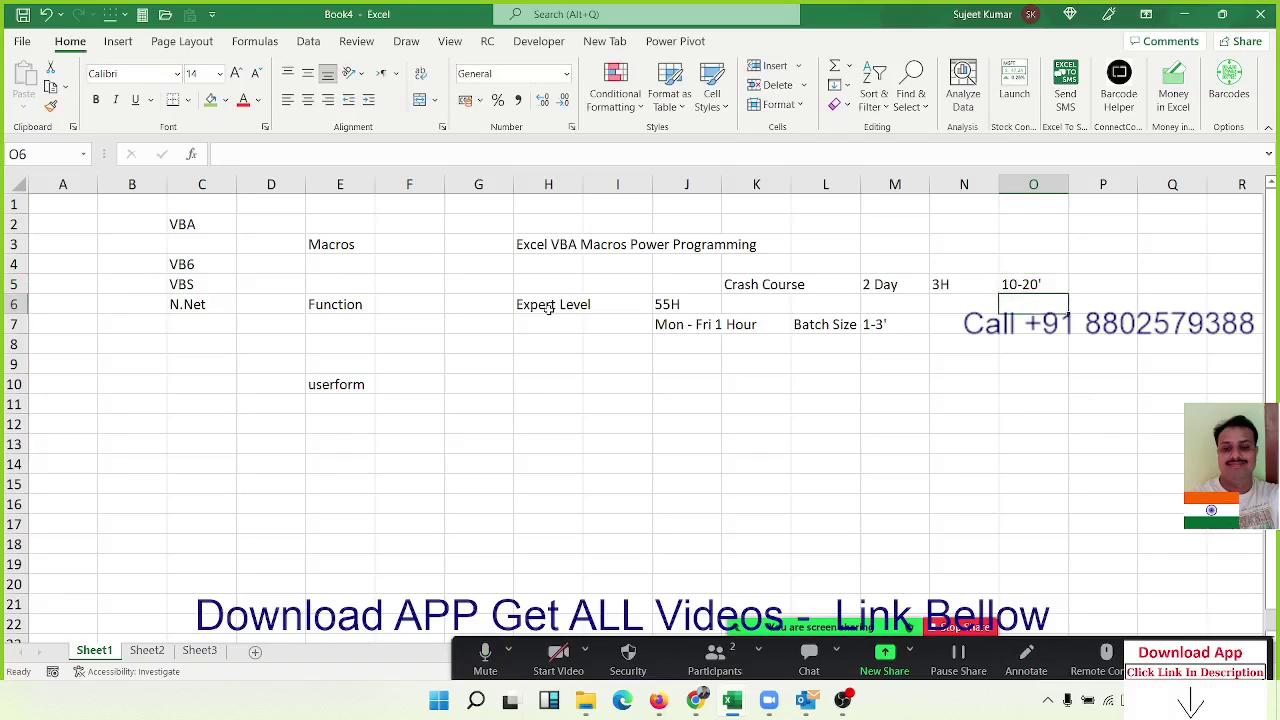
key(Down)
Step: Type the 10000 fee into M8 under the 1-3' batch size
key(Left)
key(Left)
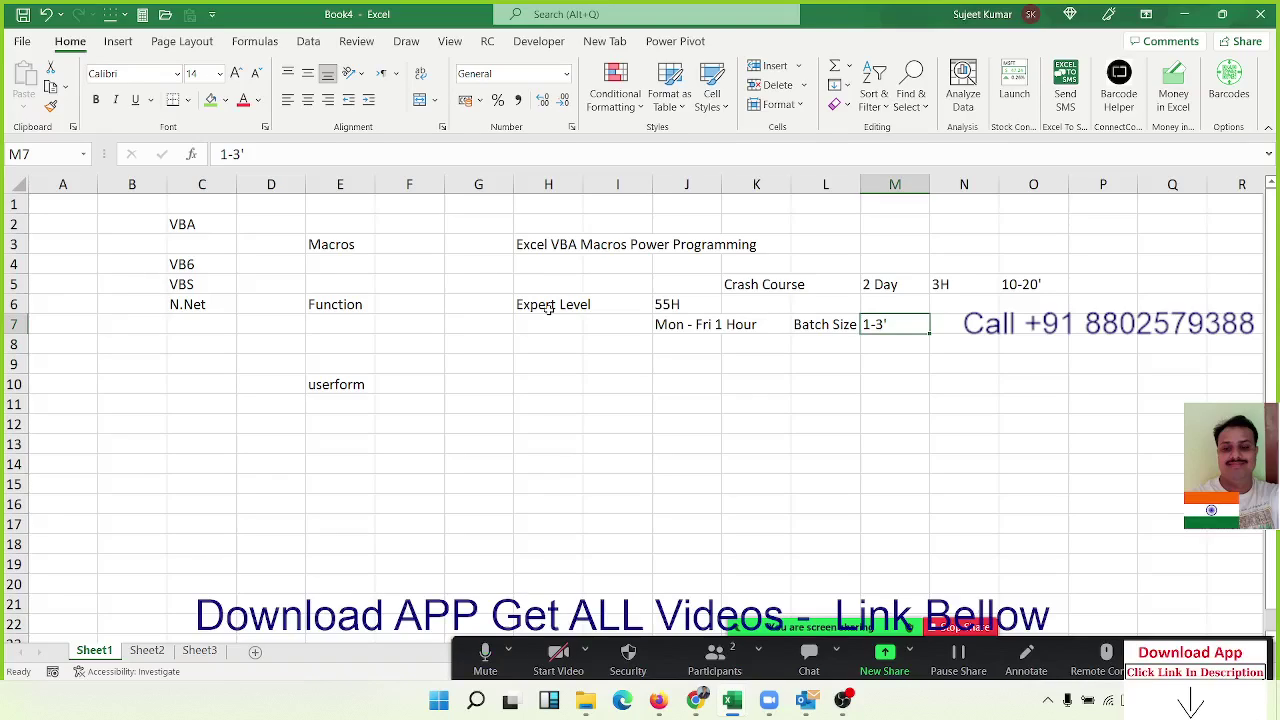
key(Return)
text(10000)
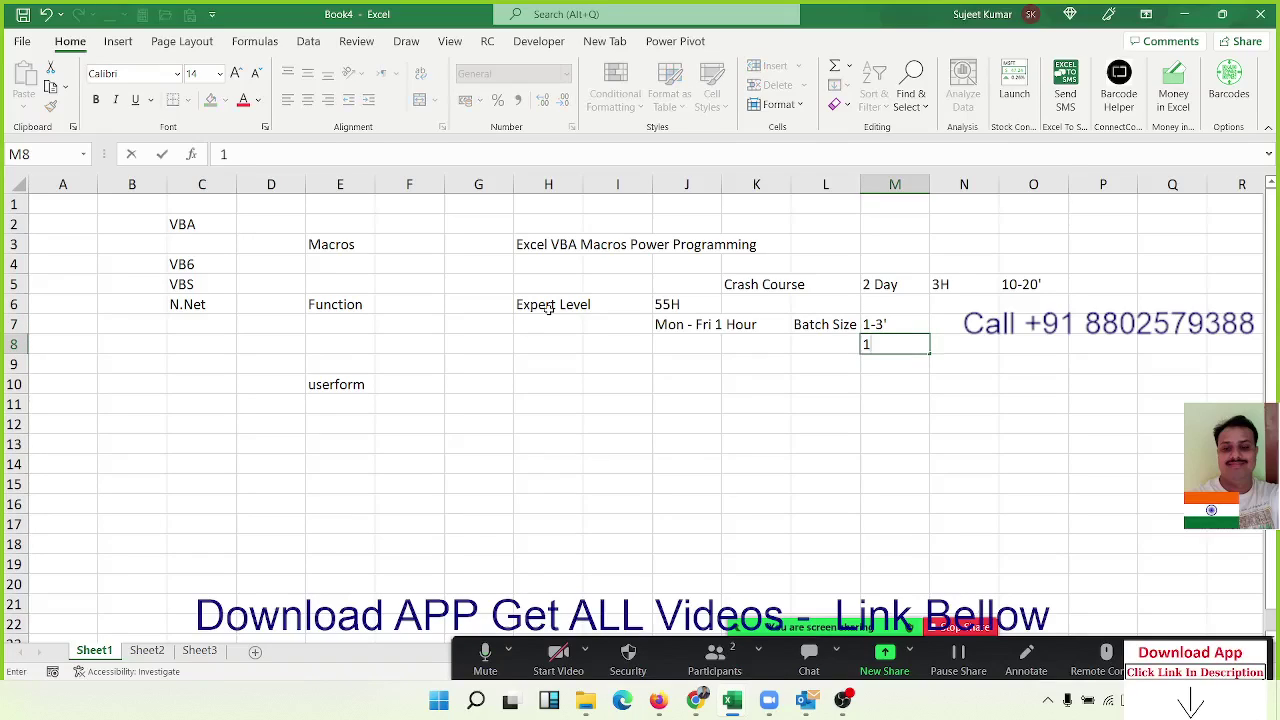
key(Return)
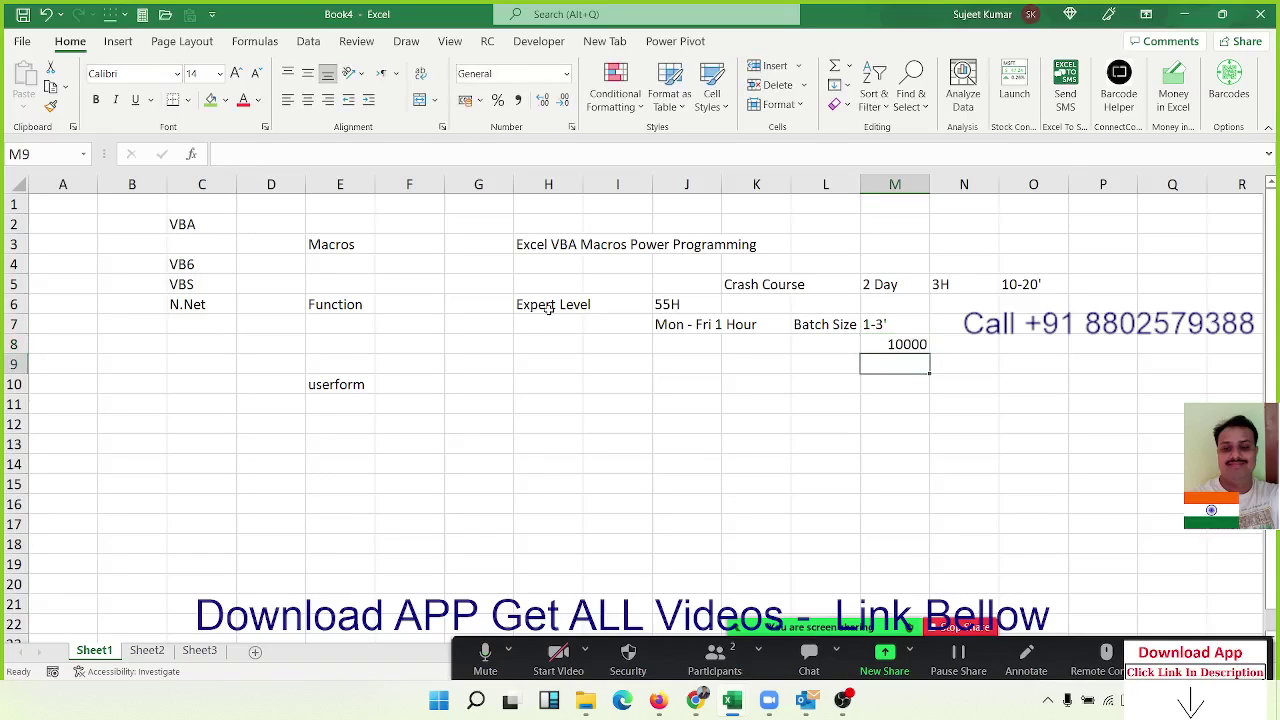